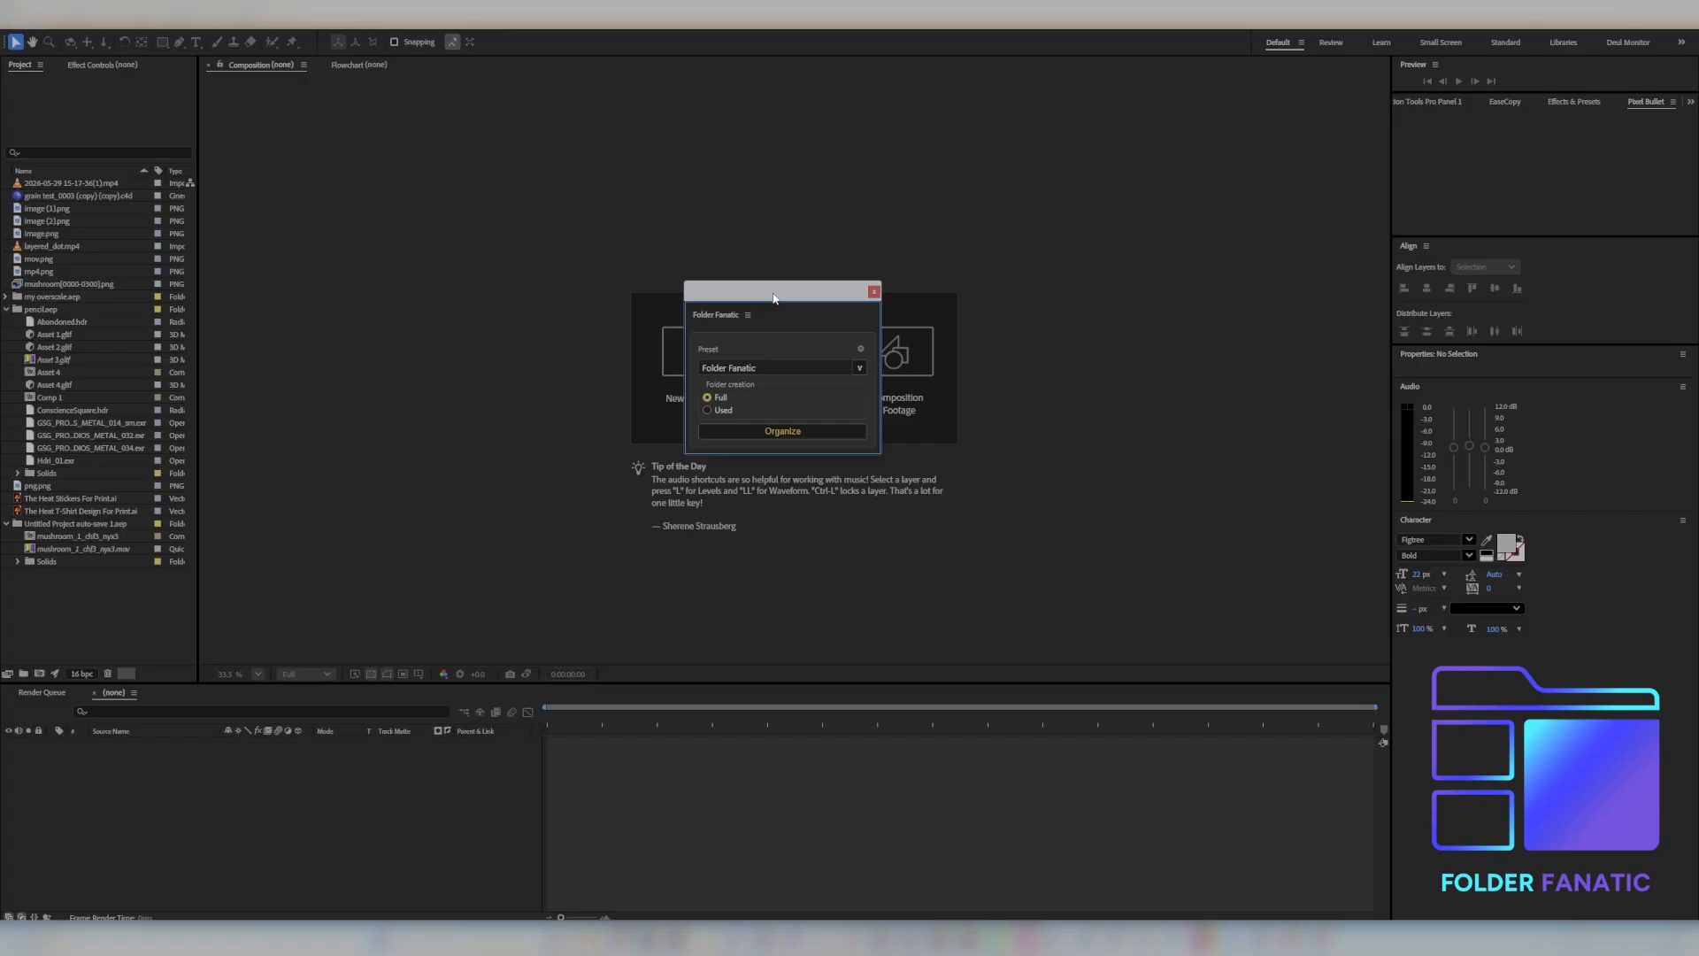
# Step: Move the floating Folder Fanatic panel aside and organize the project with the Folder Fanatic preset and Full folder creation
pyautogui.moveTo(774, 298); pyautogui.dragTo(594, 198)
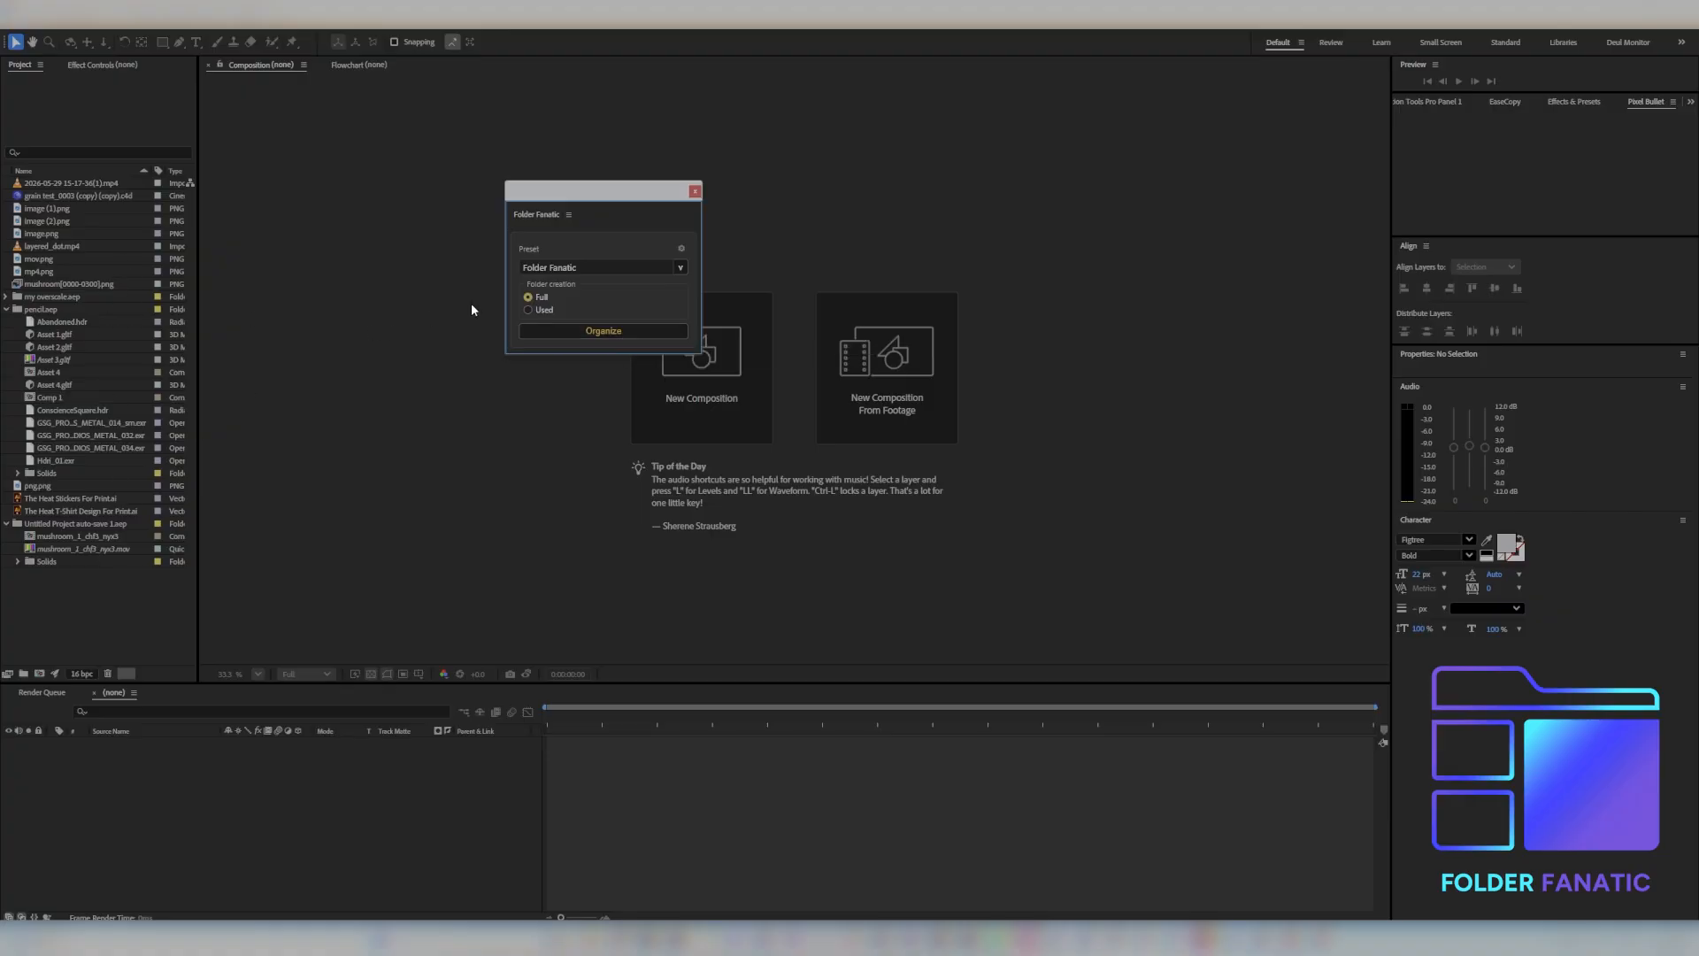
pyautogui.click(567, 333)
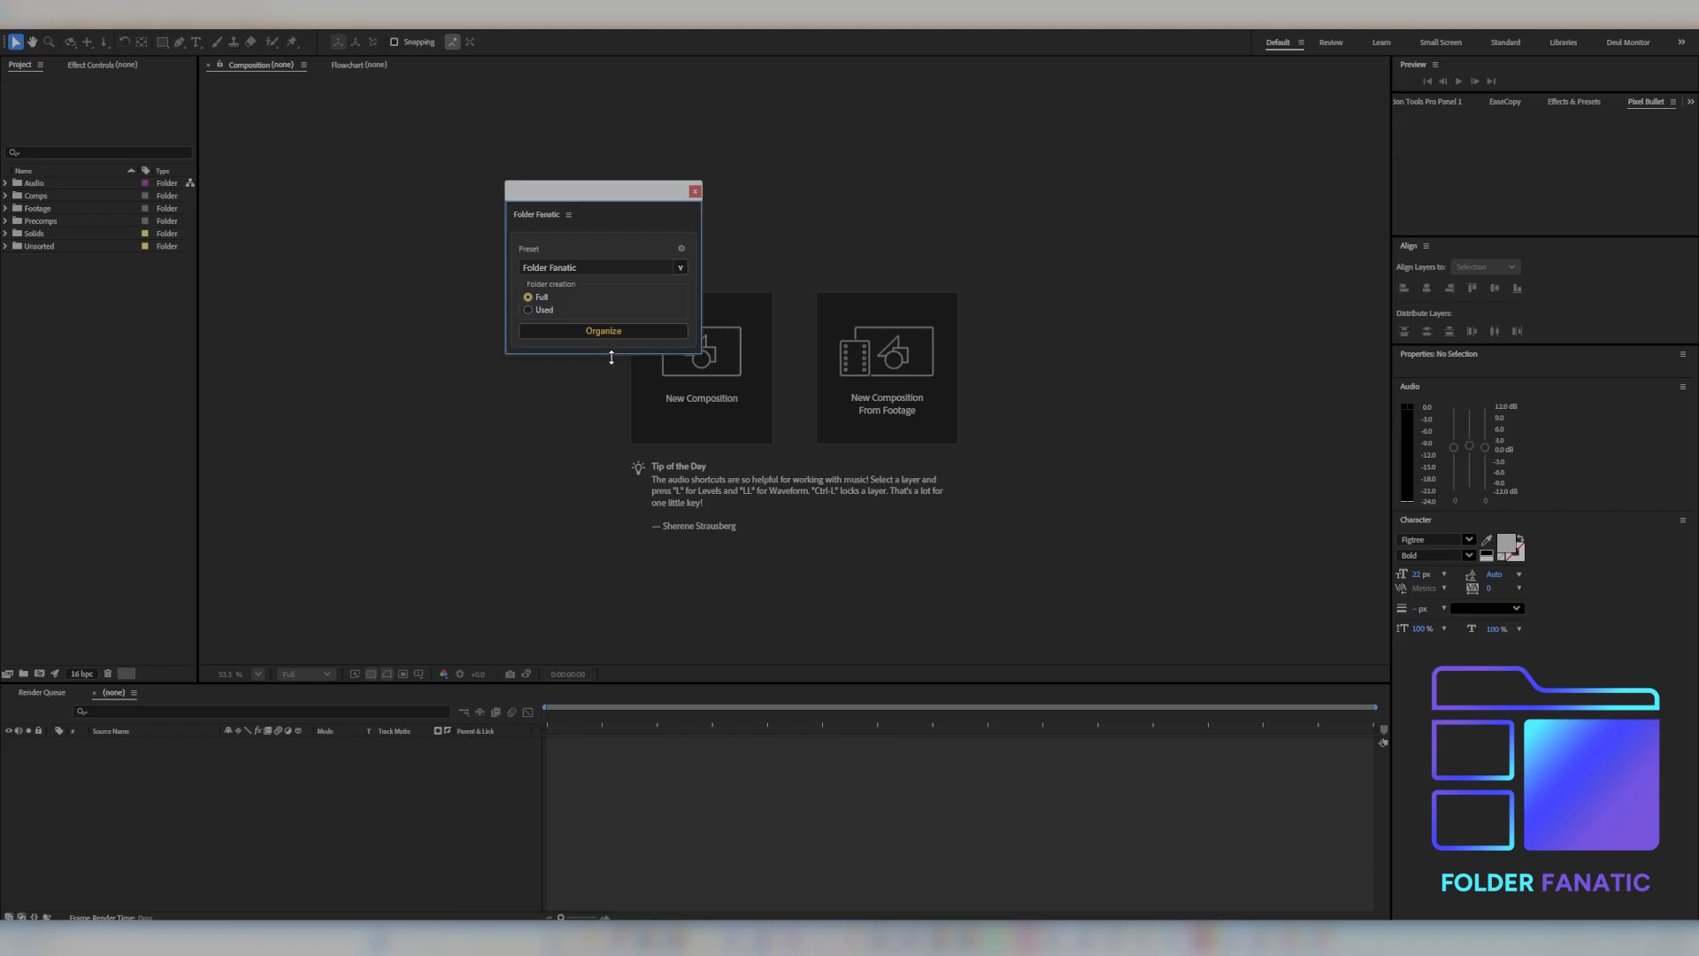
# Step: Shrink the Folder Fanatic panel to its compact one-row layout and enlarge it again to the full layout
pyautogui.moveTo(611, 358); pyautogui.dragTo(617, 250)
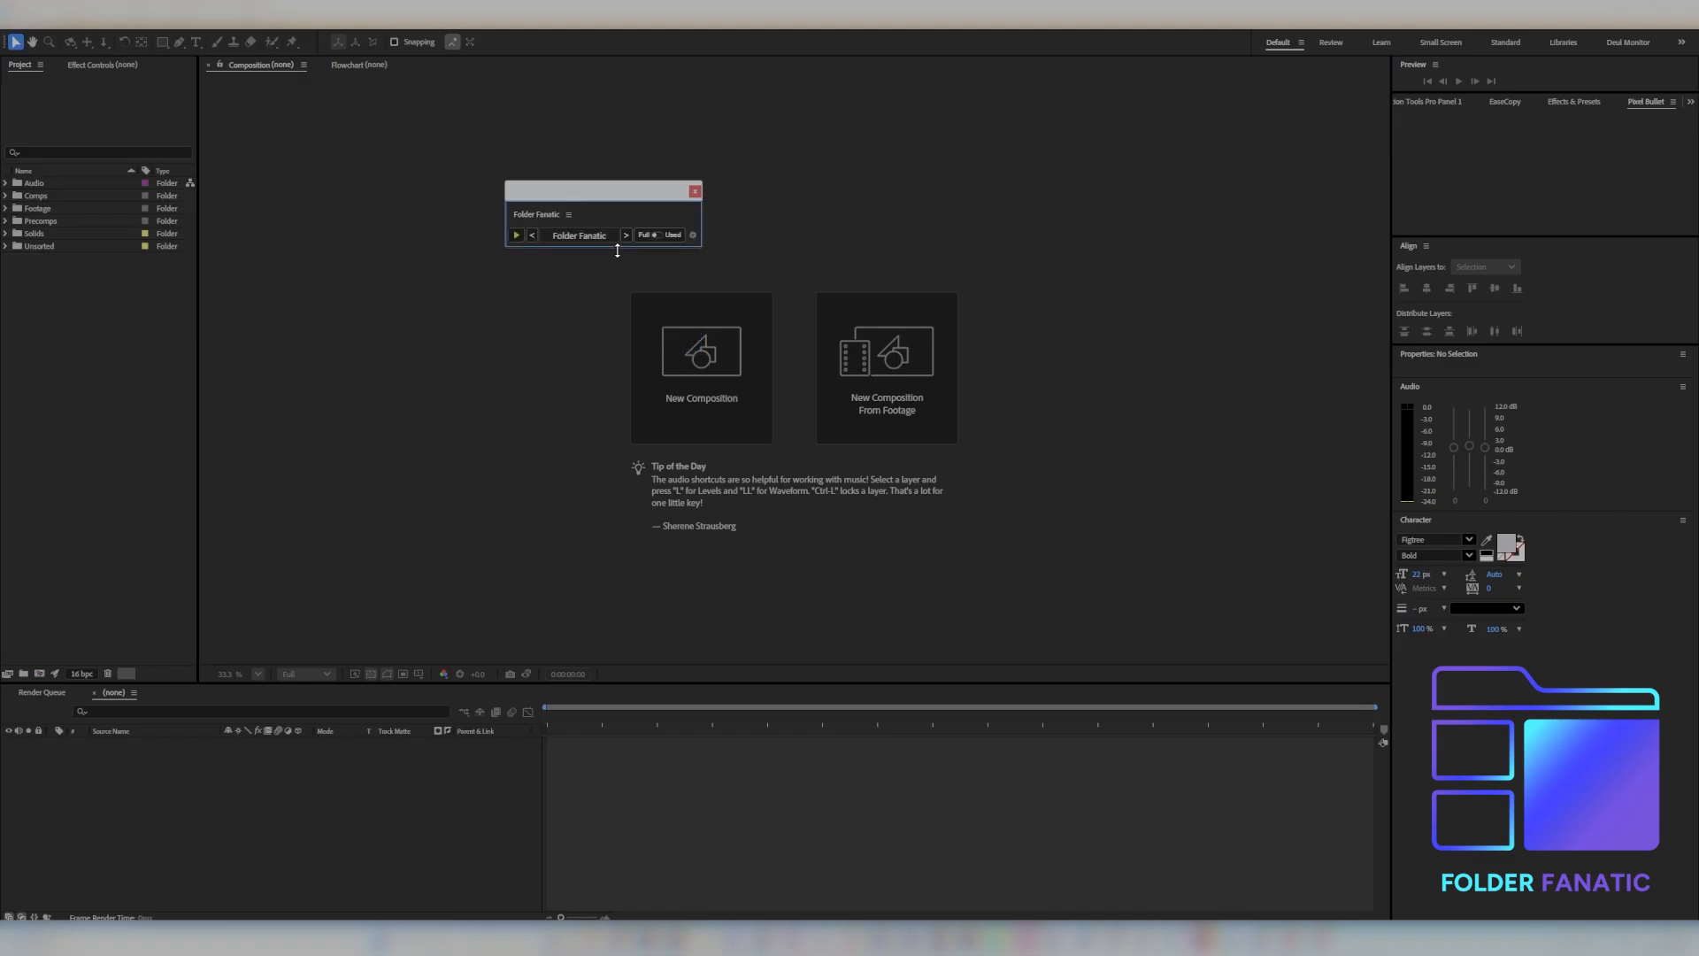
pyautogui.moveTo(618, 251); pyautogui.dragTo(660, 234)
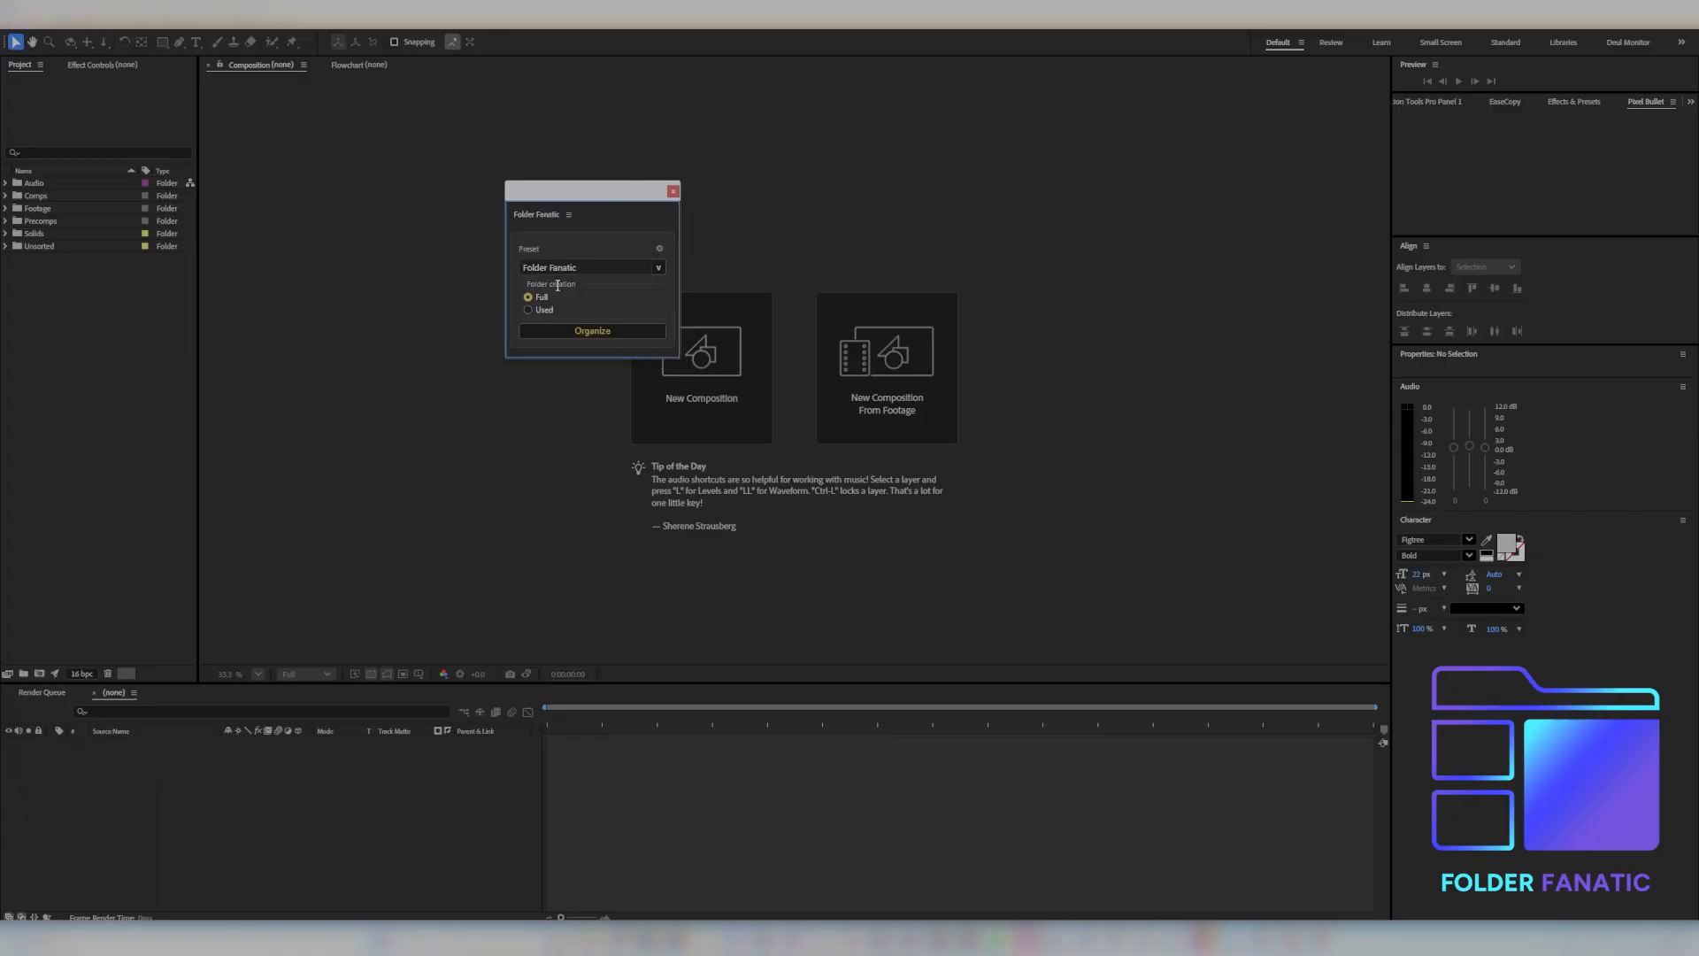
# Step: Find New Preset 2 by searching the presets for "ne", and organize the project with it
pyautogui.click(657, 267)
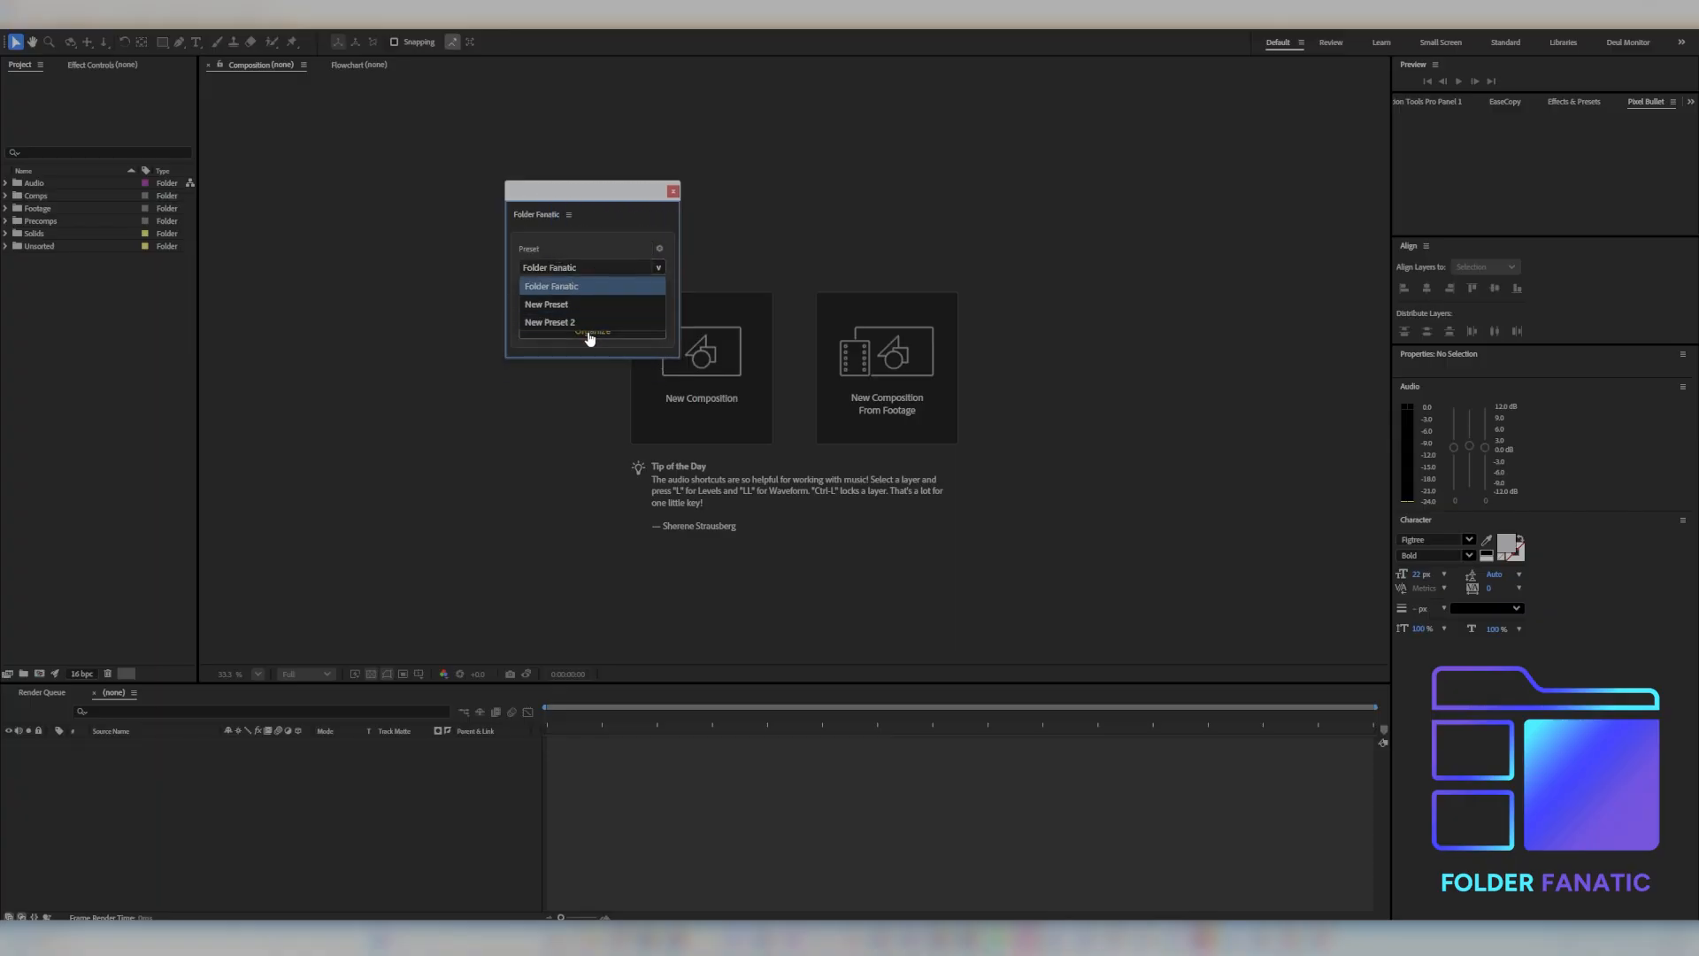
pyautogui.click(586, 266)
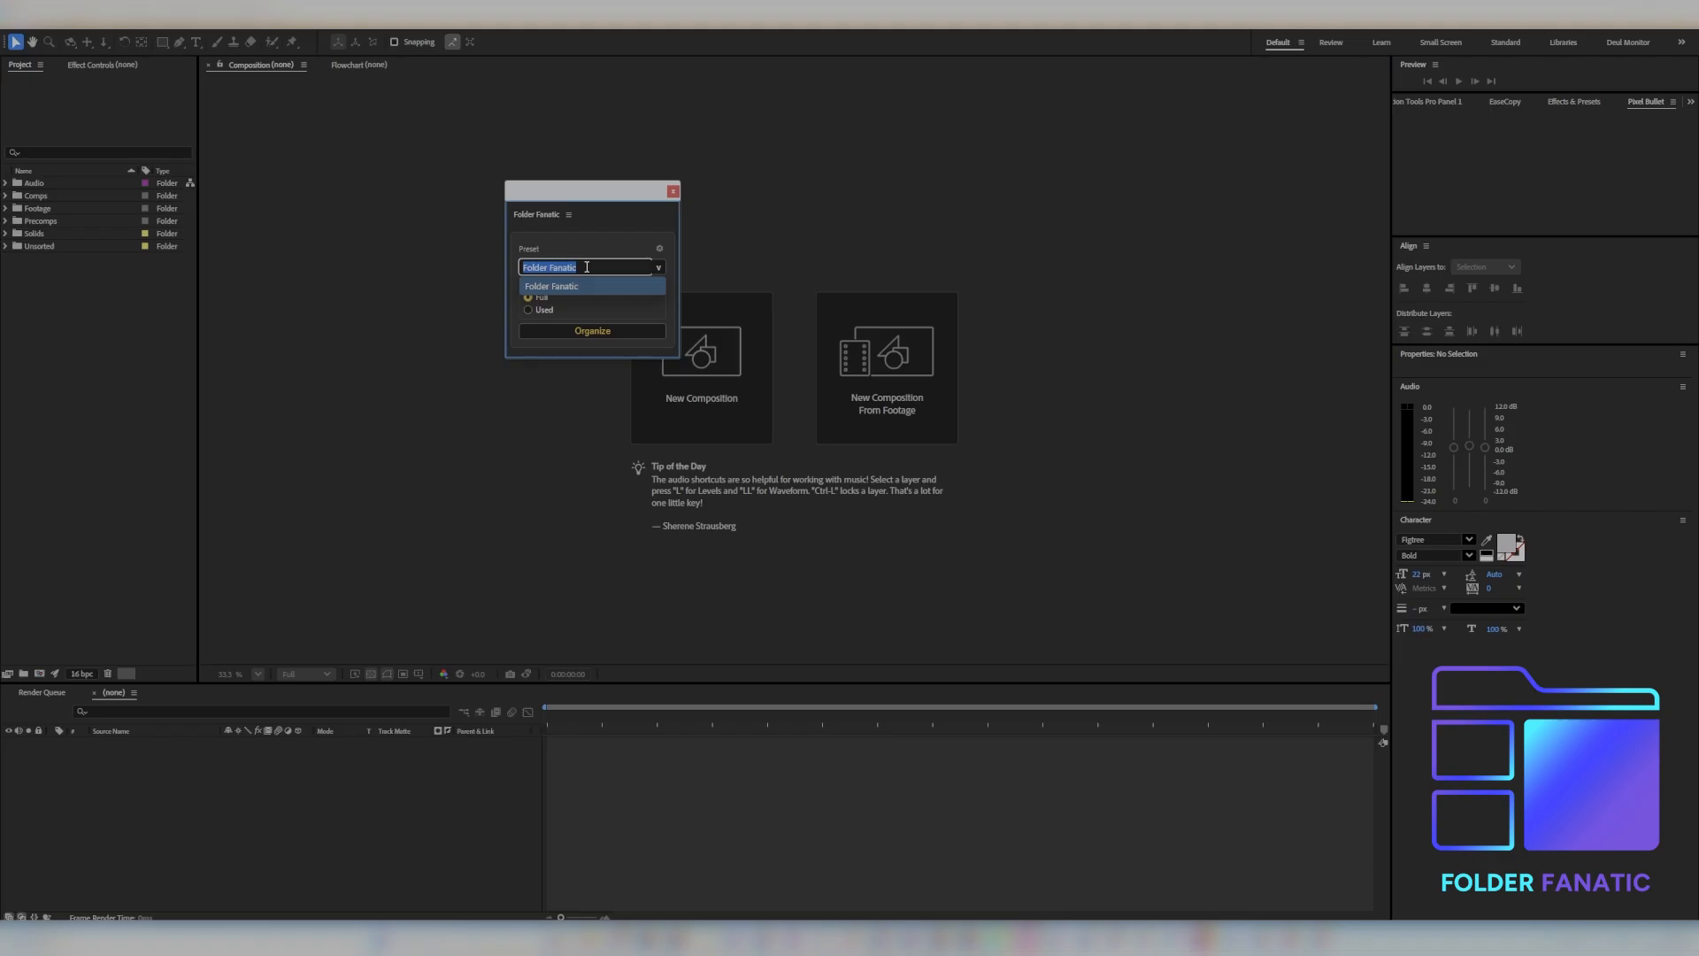
pyautogui.write('ne')
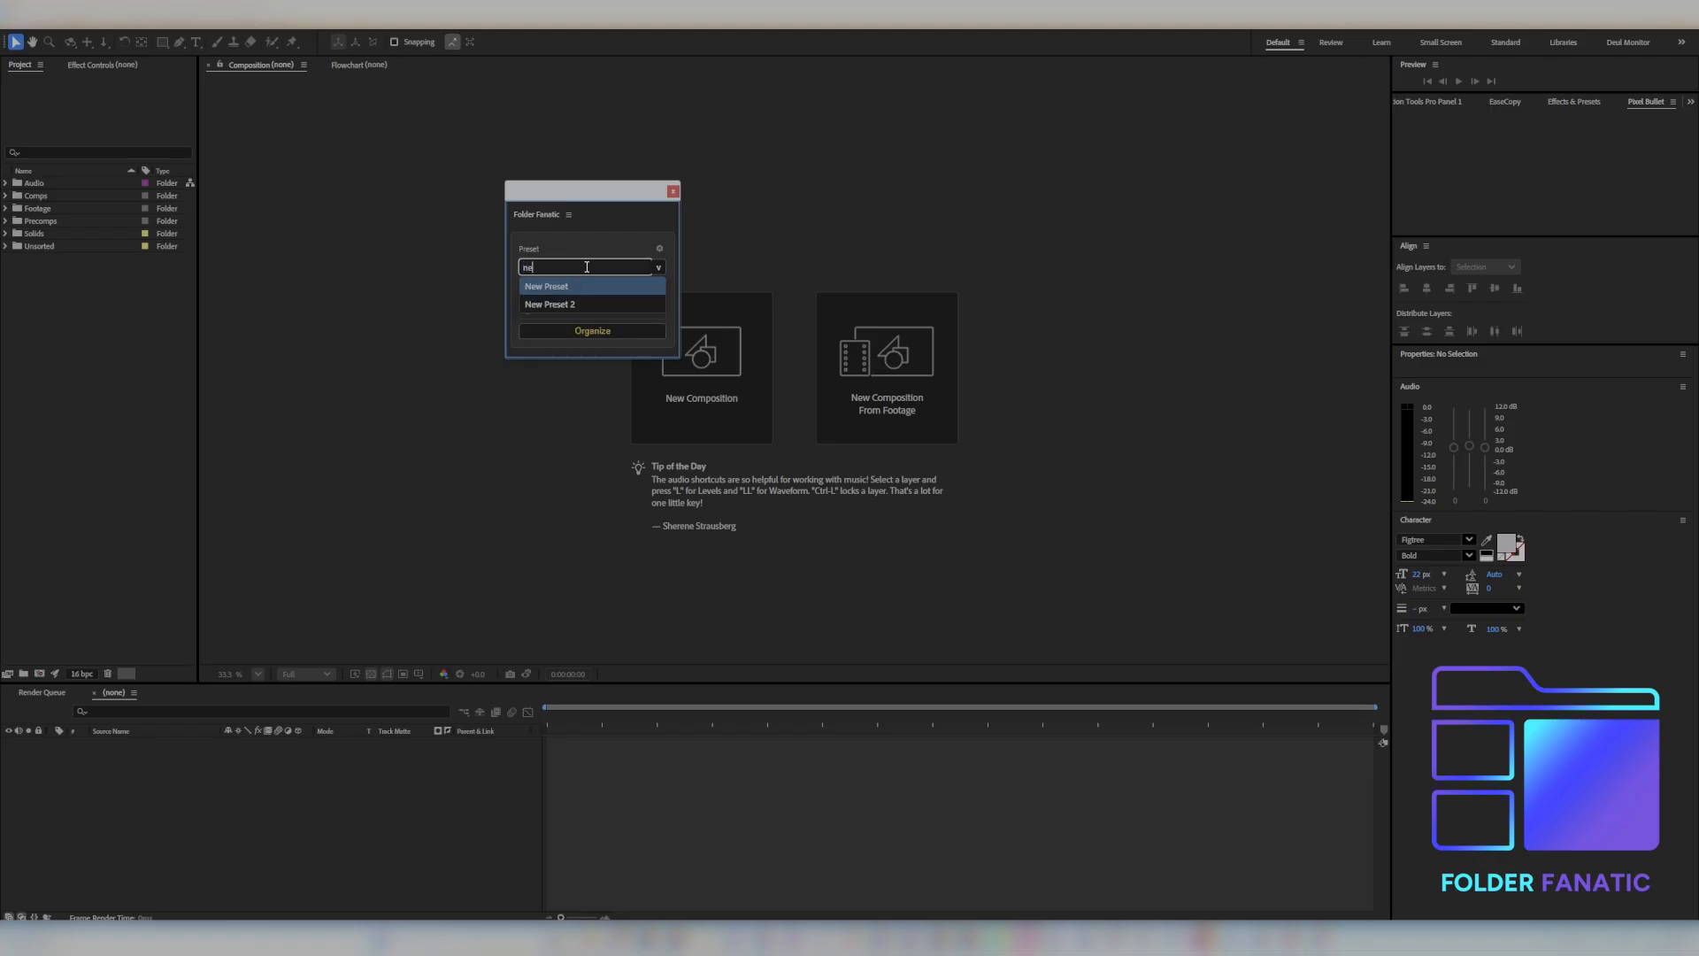
pyautogui.press('Down')
pyautogui.press('Up')
pyautogui.press('Down')
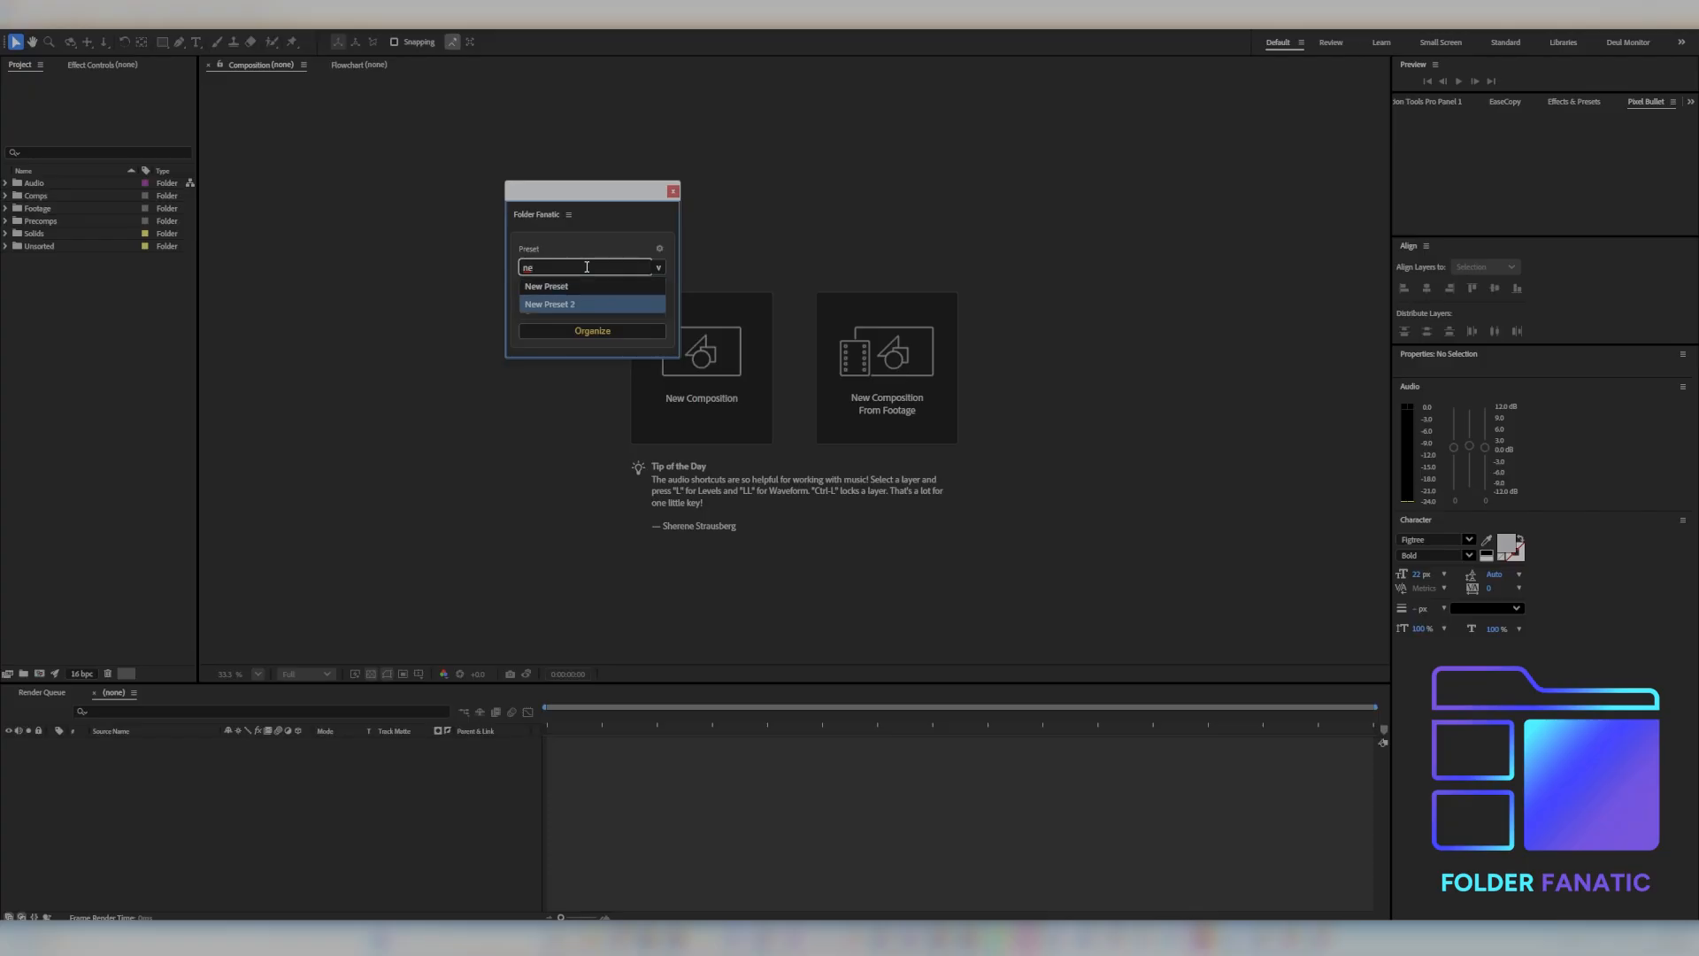
pyautogui.press('Up')
pyautogui.press('Down')
pyautogui.press('Up')
pyautogui.press('Down')
pyautogui.press('Return')
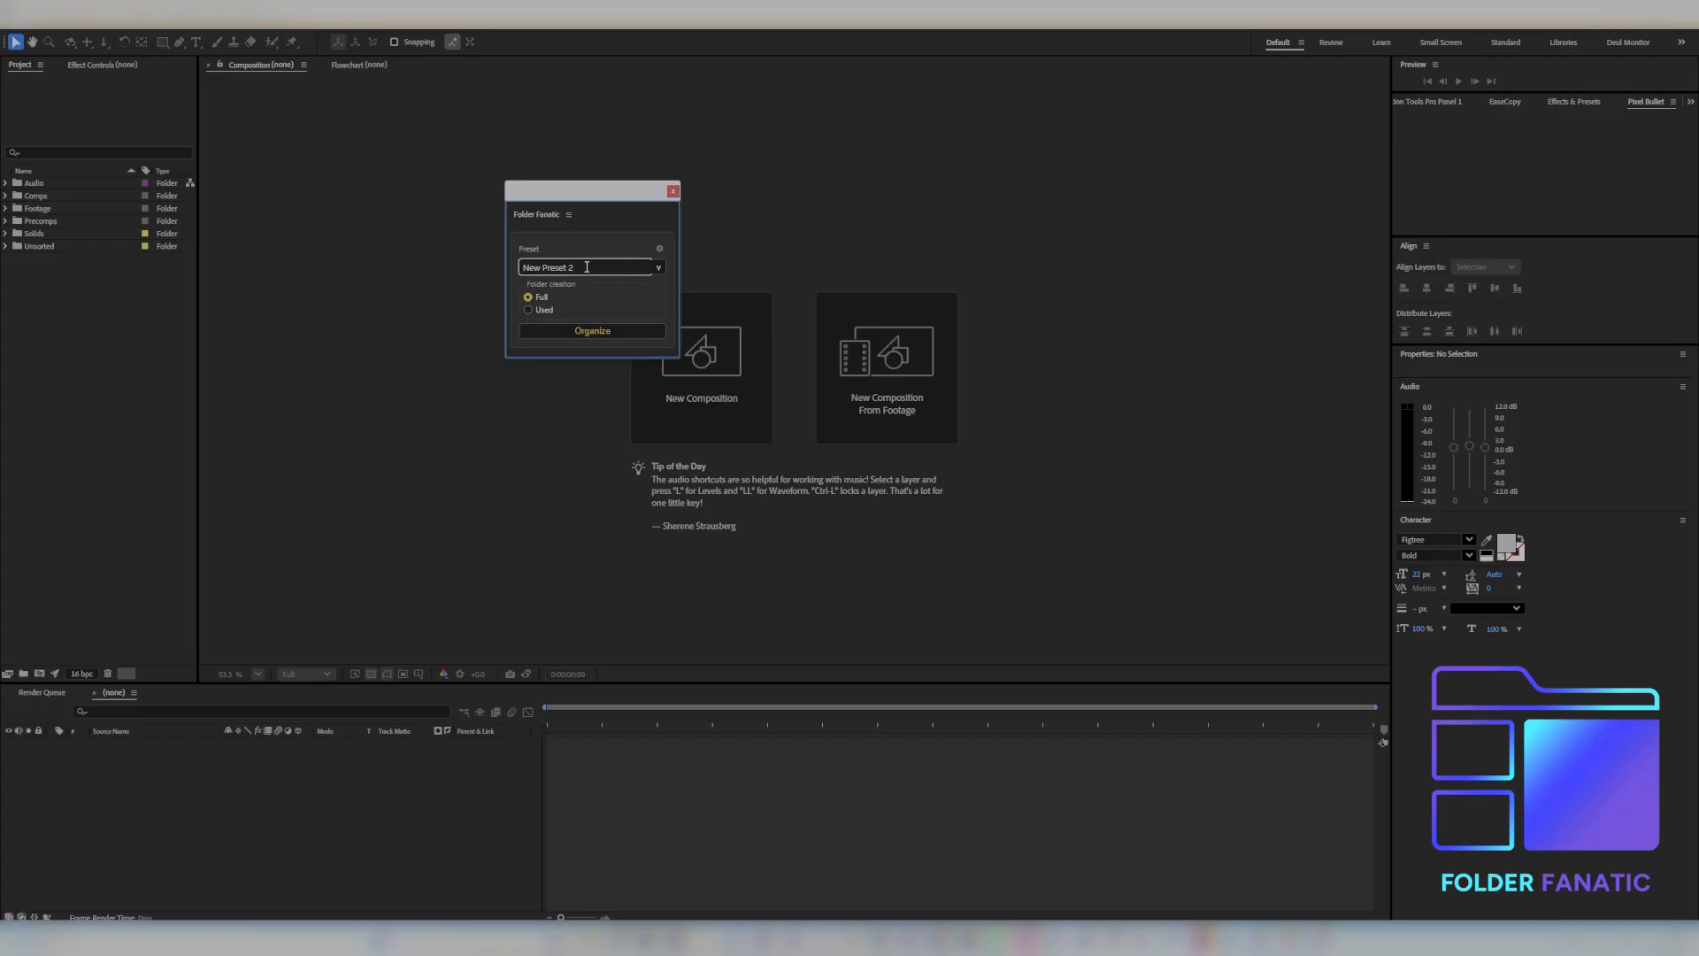
pyautogui.click(589, 332)
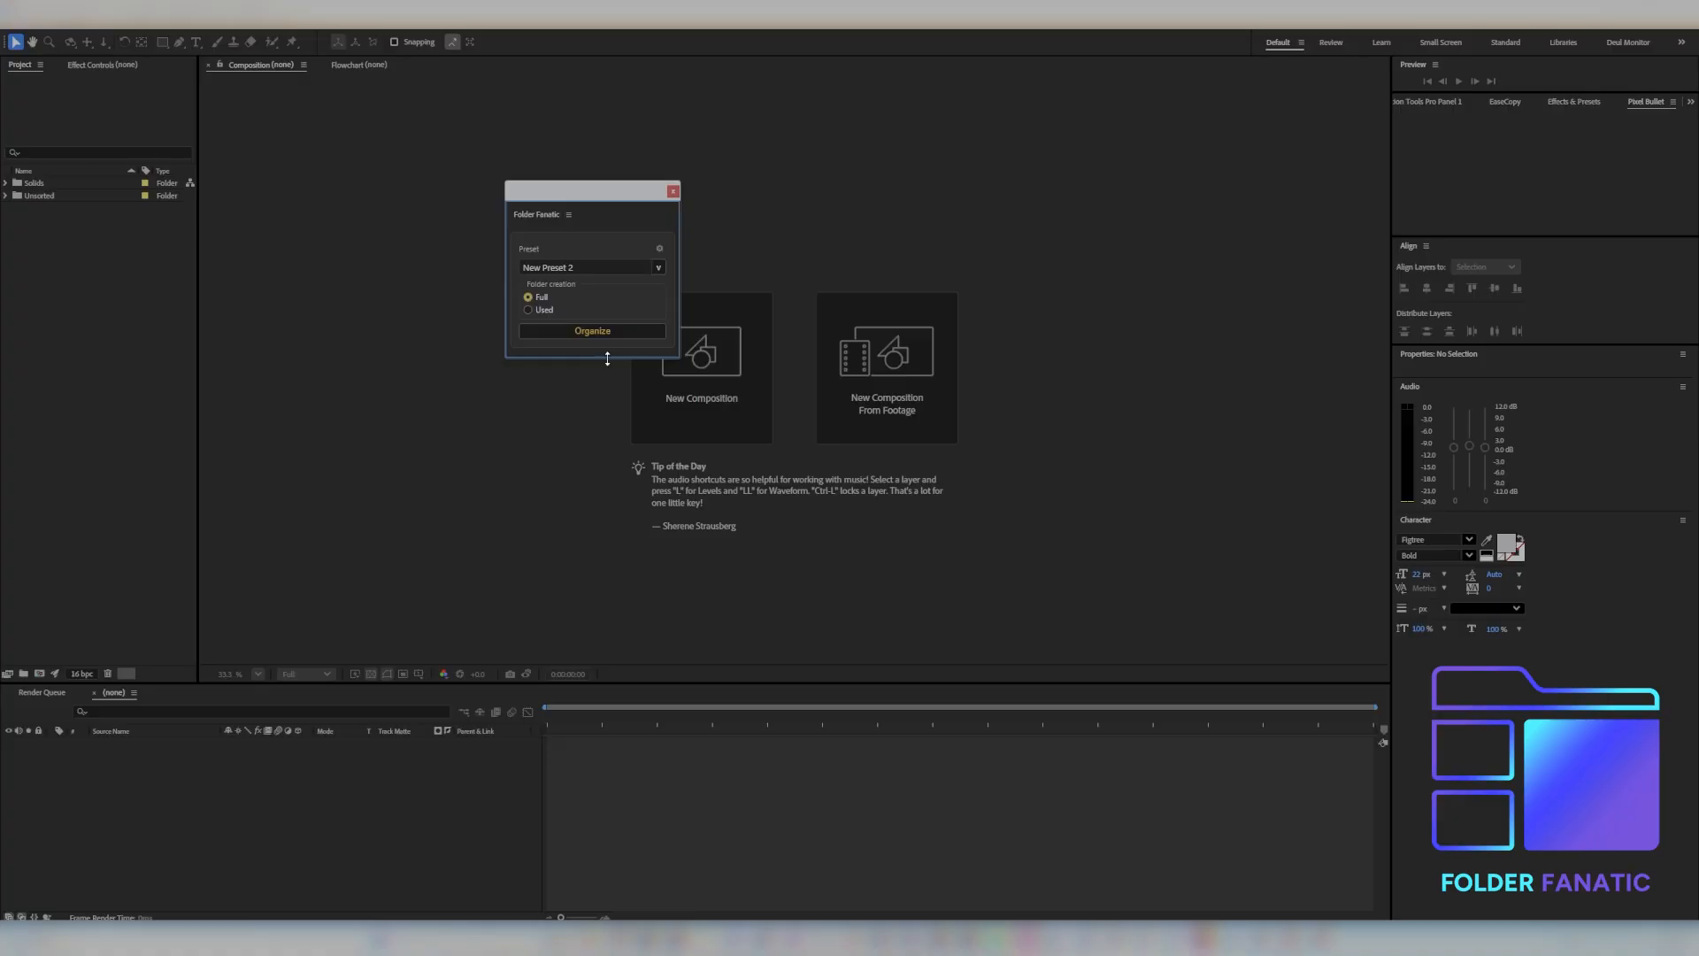
# Step: Switch the preset back to Folder Fanatic from the panel's compact layout, and enlarge the panel to its full layout
pyautogui.moveTo(607, 358); pyautogui.dragTo(618, 253)
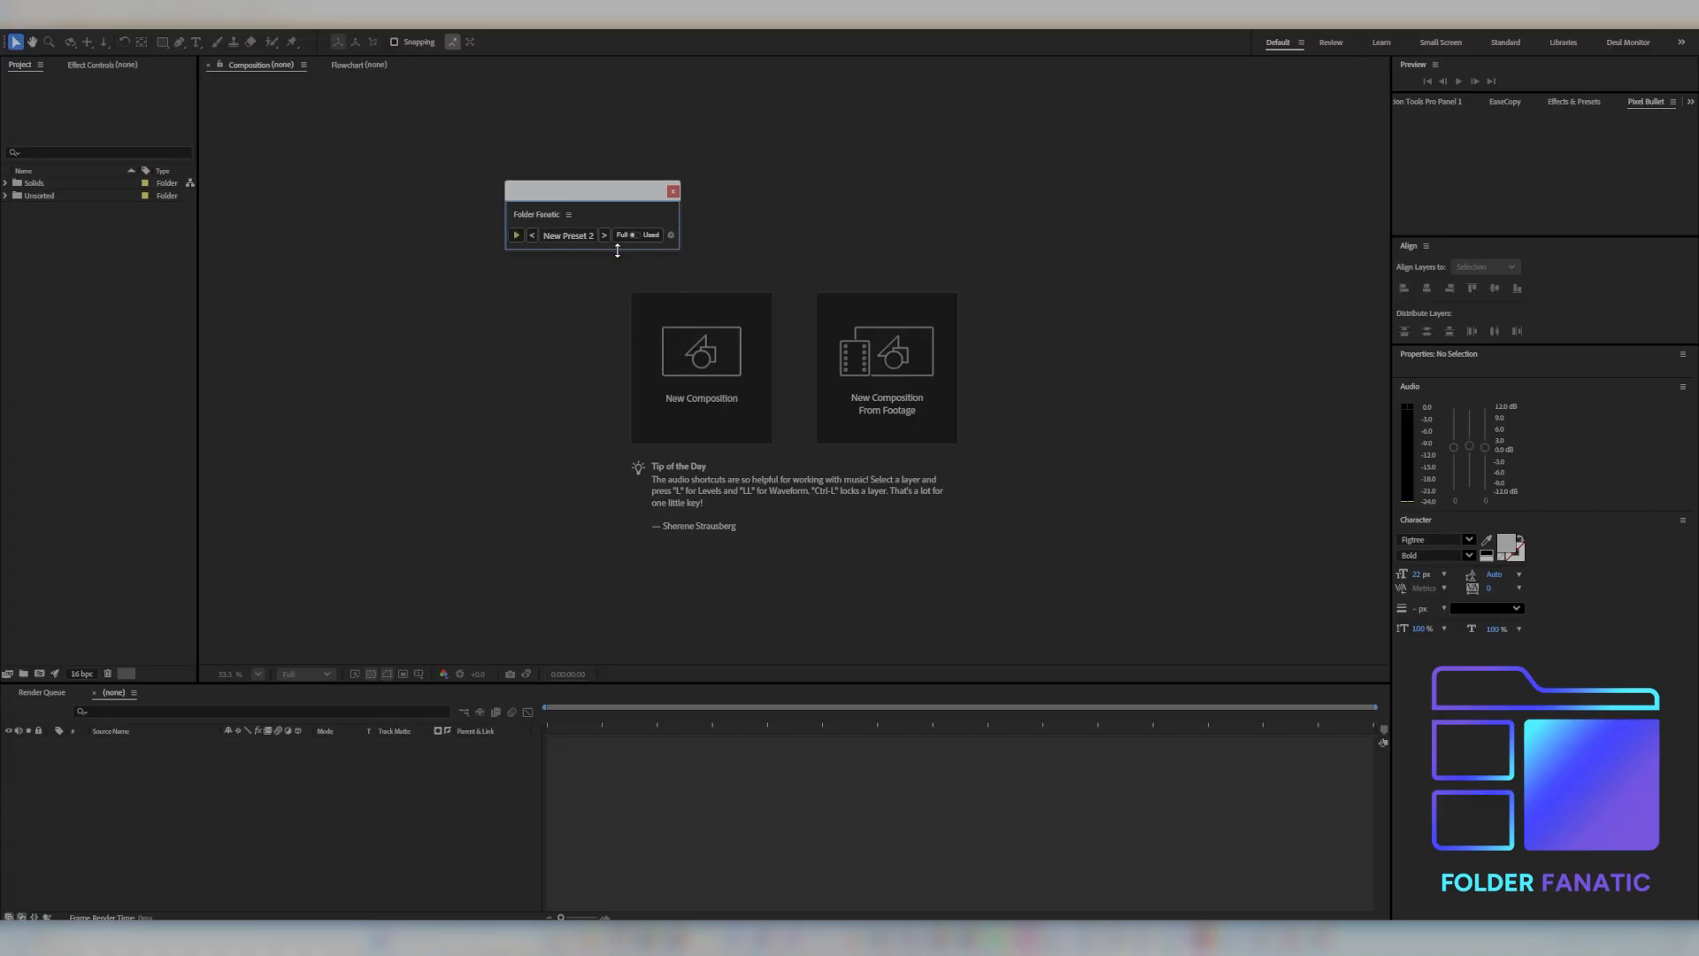
pyautogui.click(604, 236)
pyautogui.click(532, 237)
pyautogui.click(532, 237)
pyautogui.click(531, 237)
pyautogui.click(532, 237)
pyautogui.click(606, 235)
pyautogui.doubleClick(567, 235)
pyautogui.write('n')
pyautogui.click(666, 244)
pyautogui.click(563, 236)
pyautogui.moveTo(597, 250); pyautogui.dragTo(602, 380)
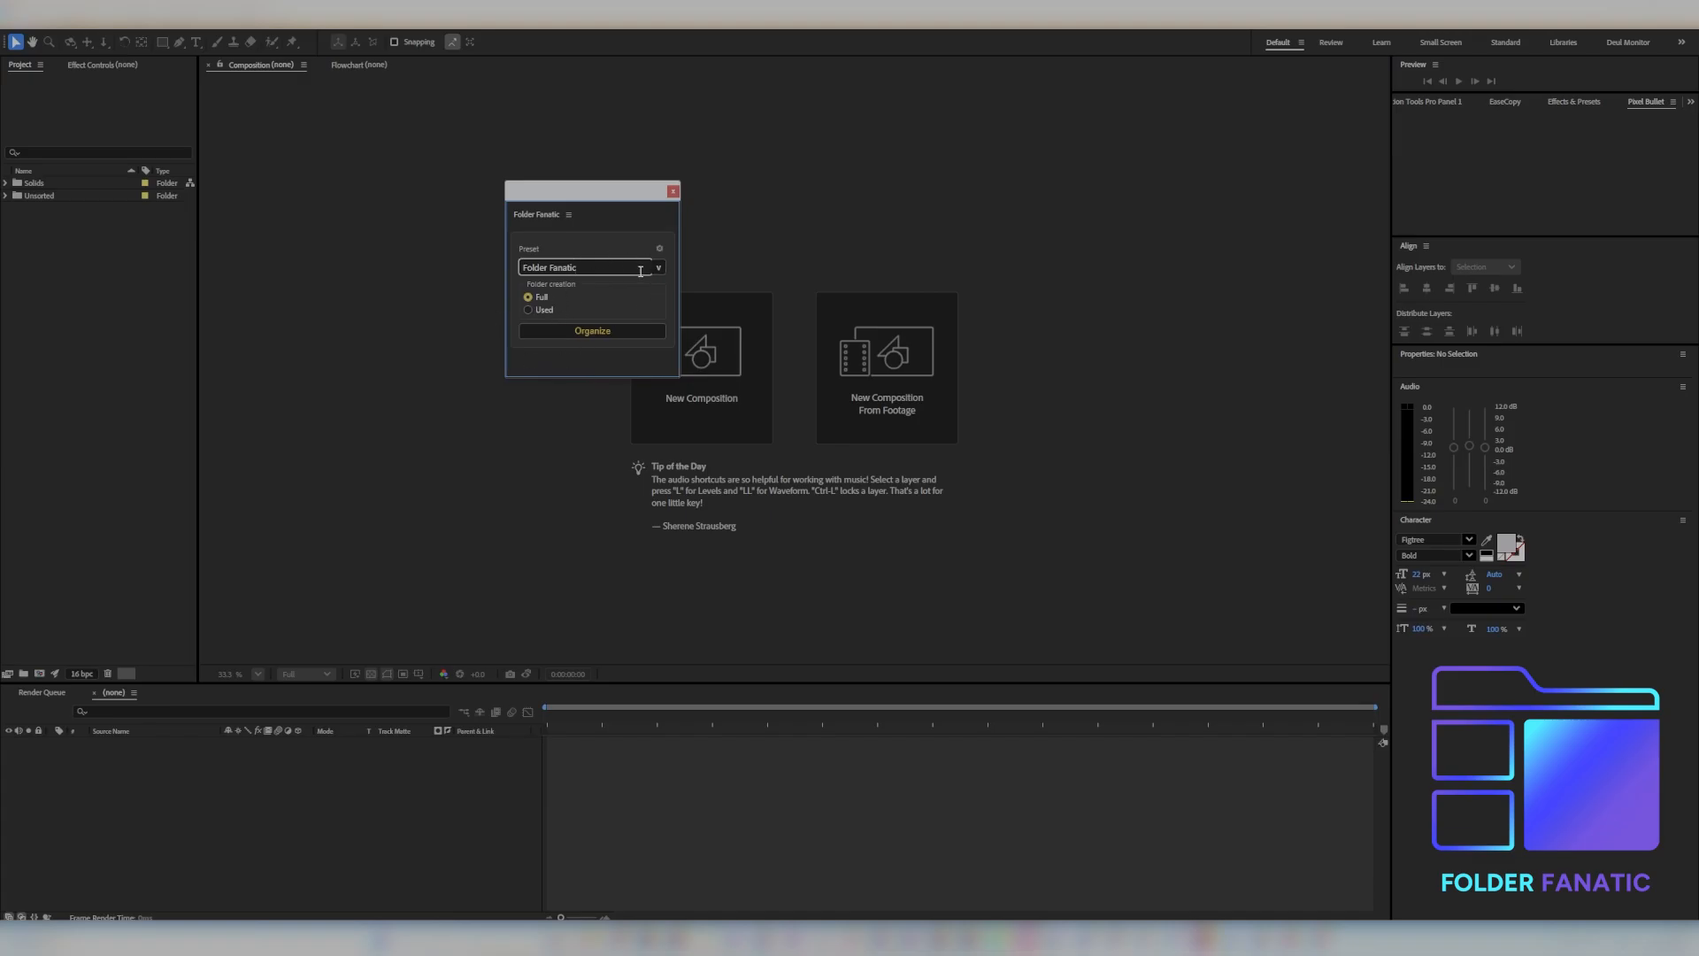
# Step: Undo the earlier organizing and organize the project with the Folder Fanatic preset, checking the Precomps and Audio folders
pyautogui.click(157, 276)
pyautogui.hotkey('ctrl', 'z')
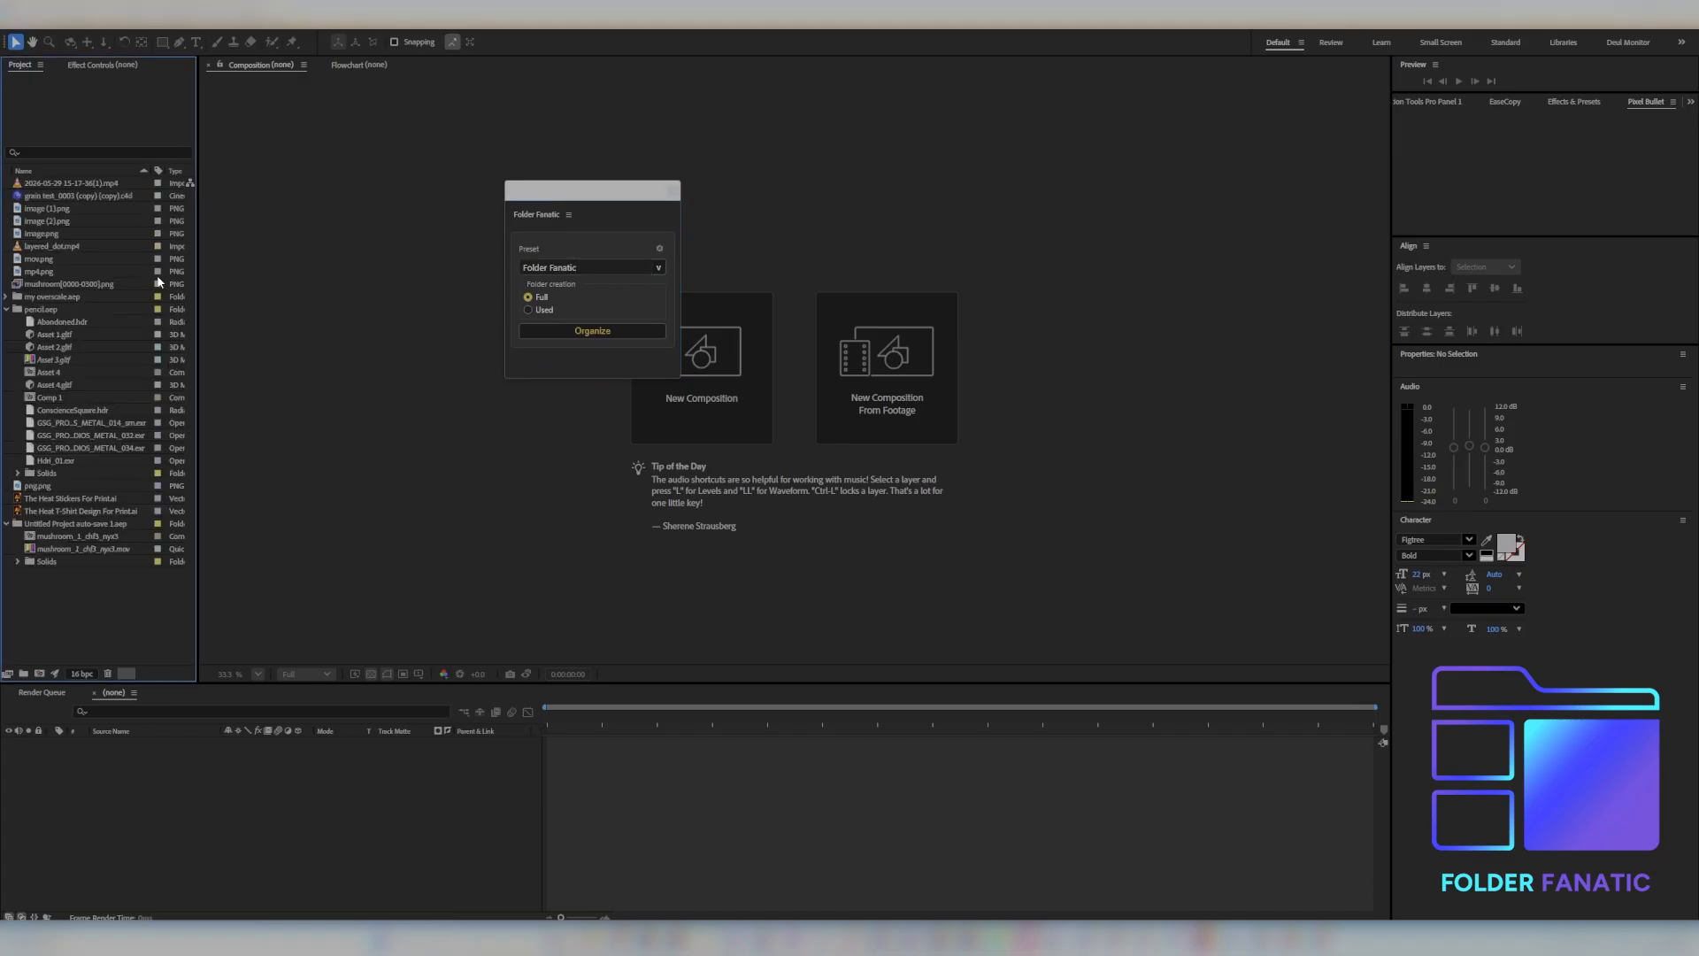
pyautogui.click(583, 333)
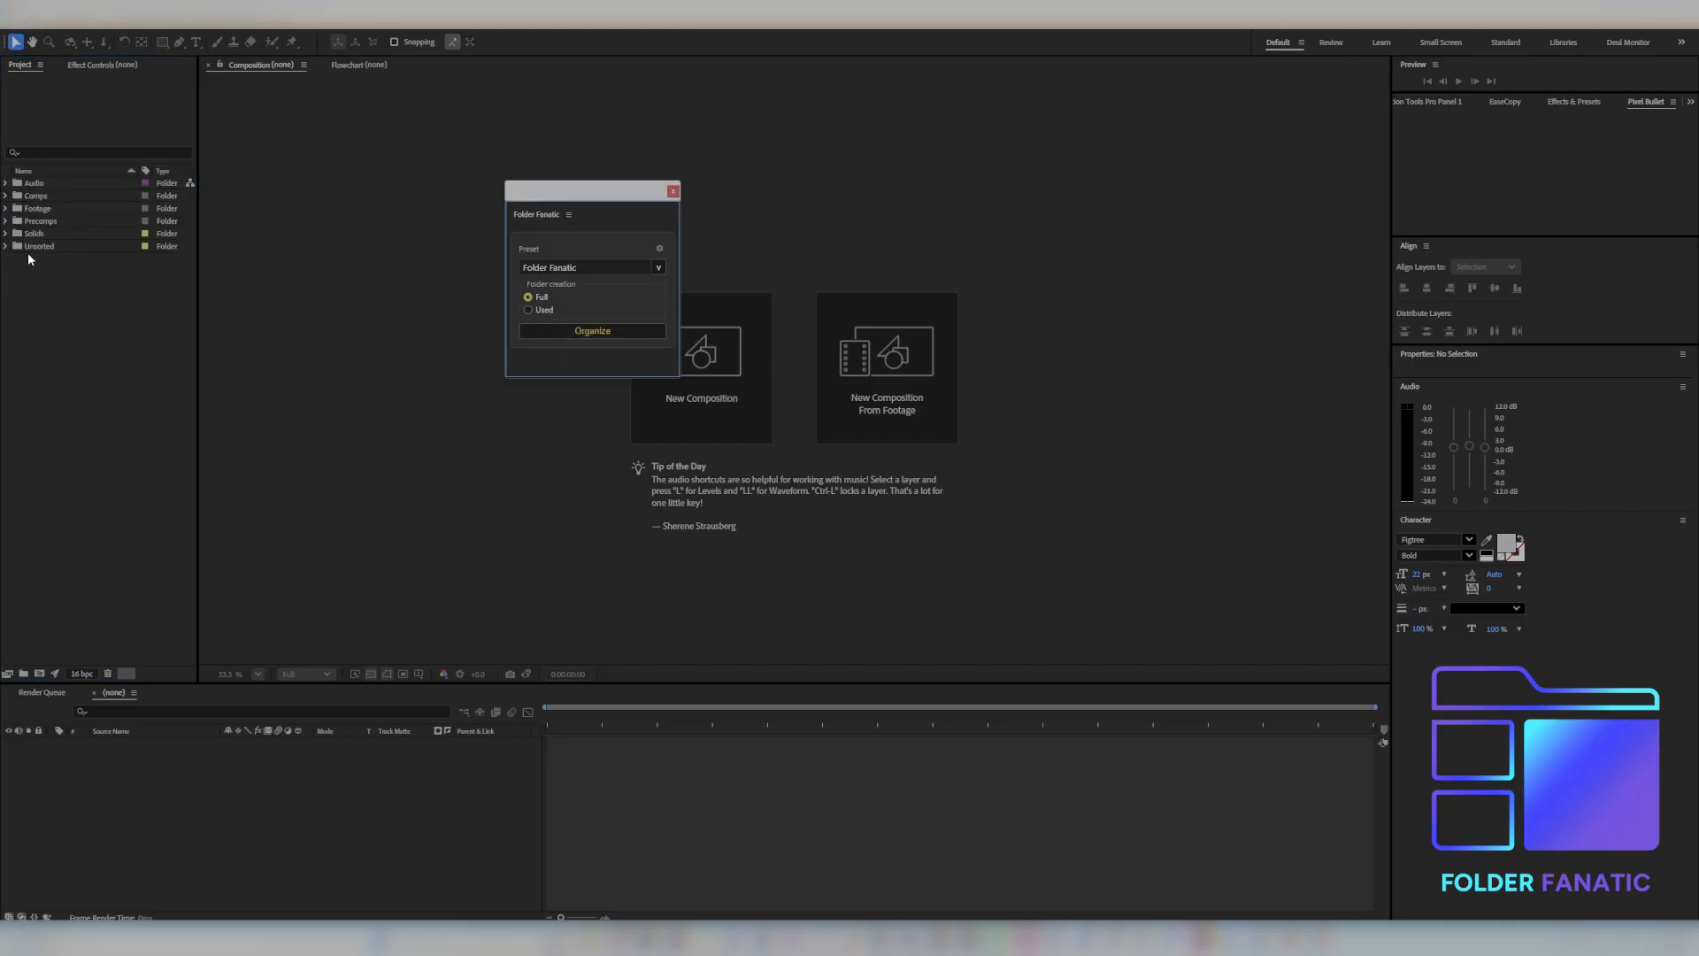
pyautogui.click(4, 222)
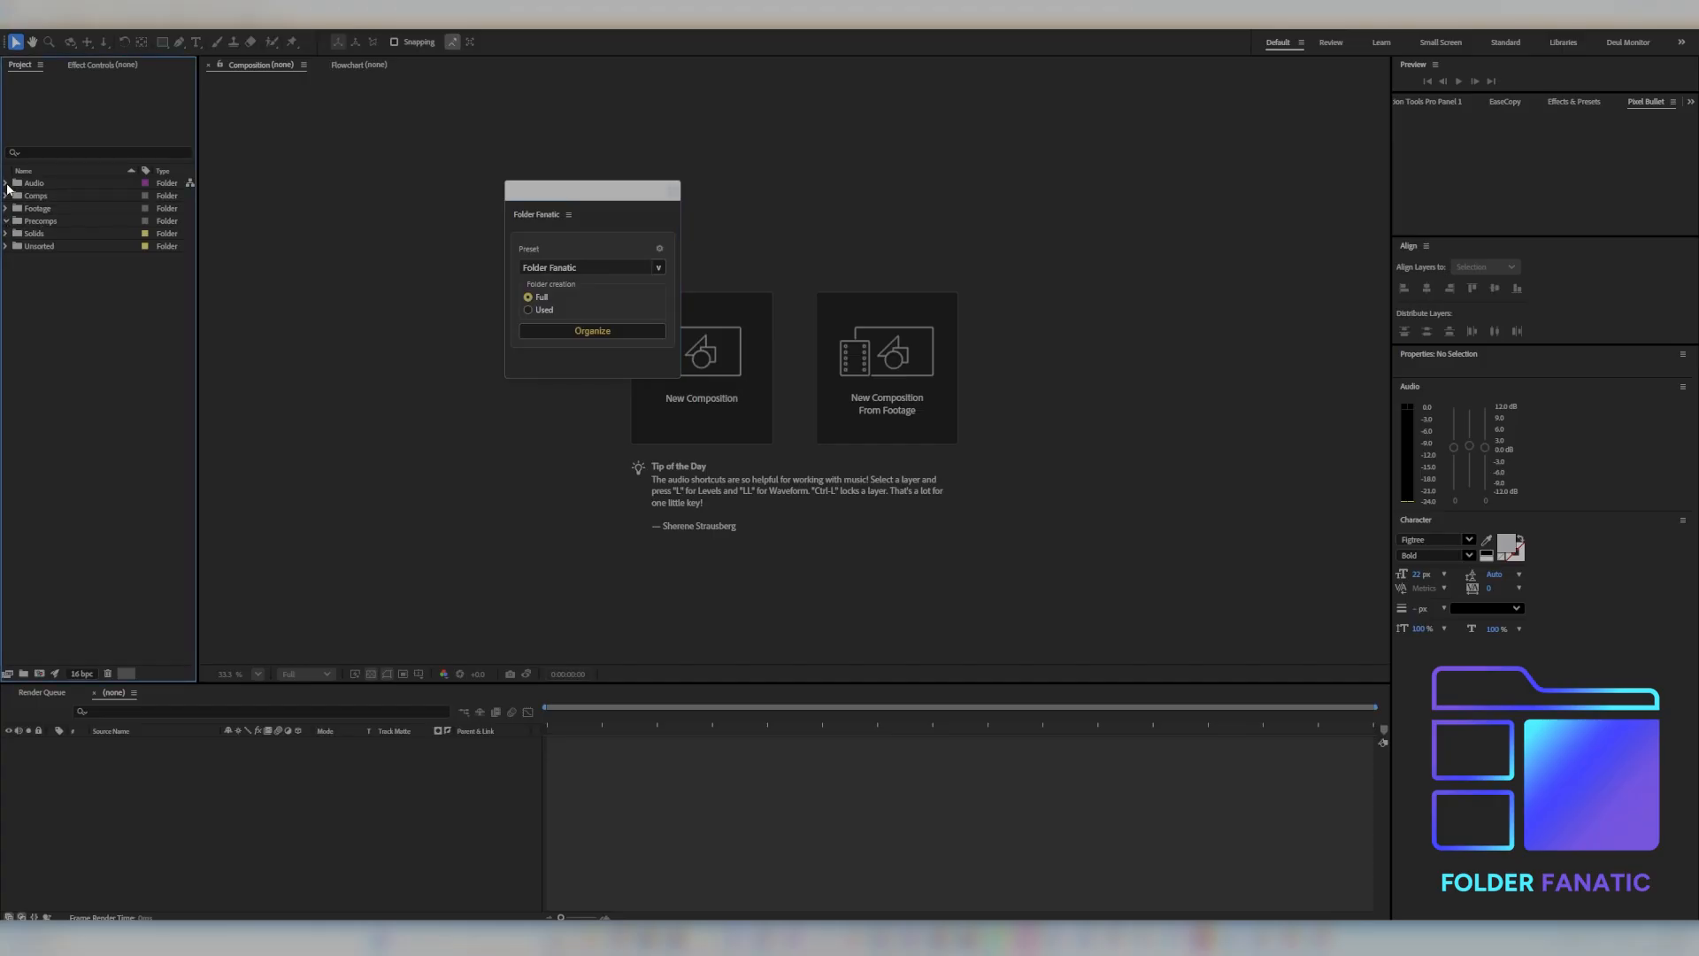
pyautogui.click(46, 221)
pyautogui.click(36, 184)
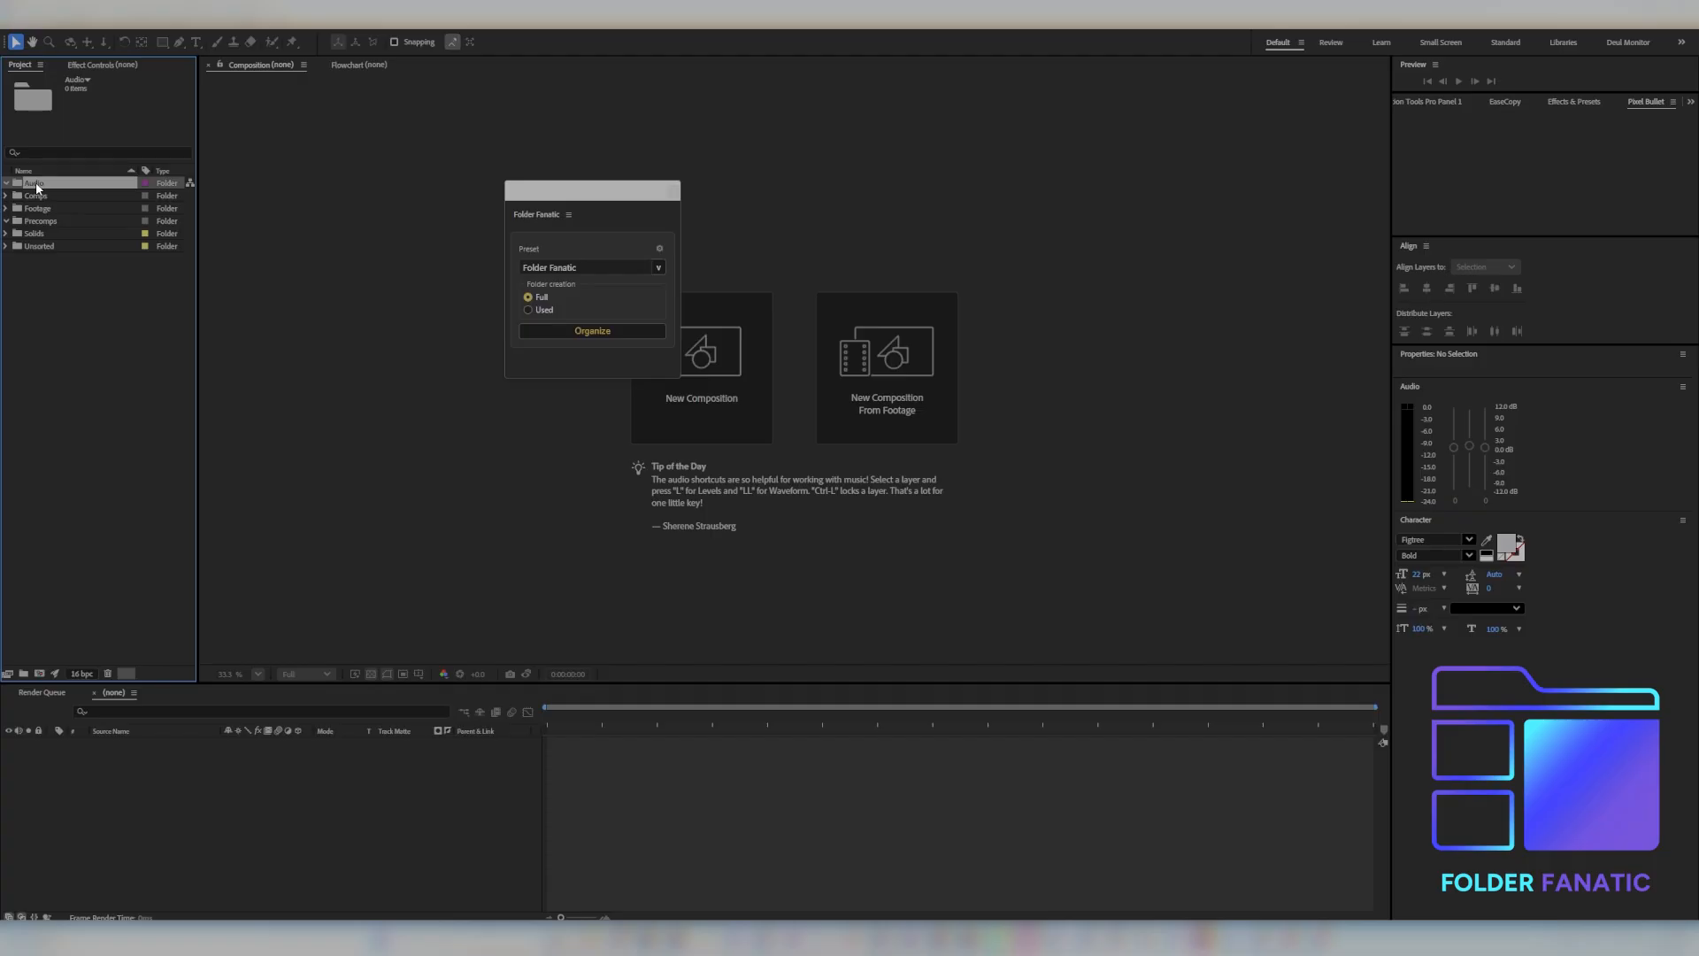
# Step: Organize the project with folder creation set to Used, and expand the Unsorted and Solids folders to inspect their contents
pyautogui.click(543, 311)
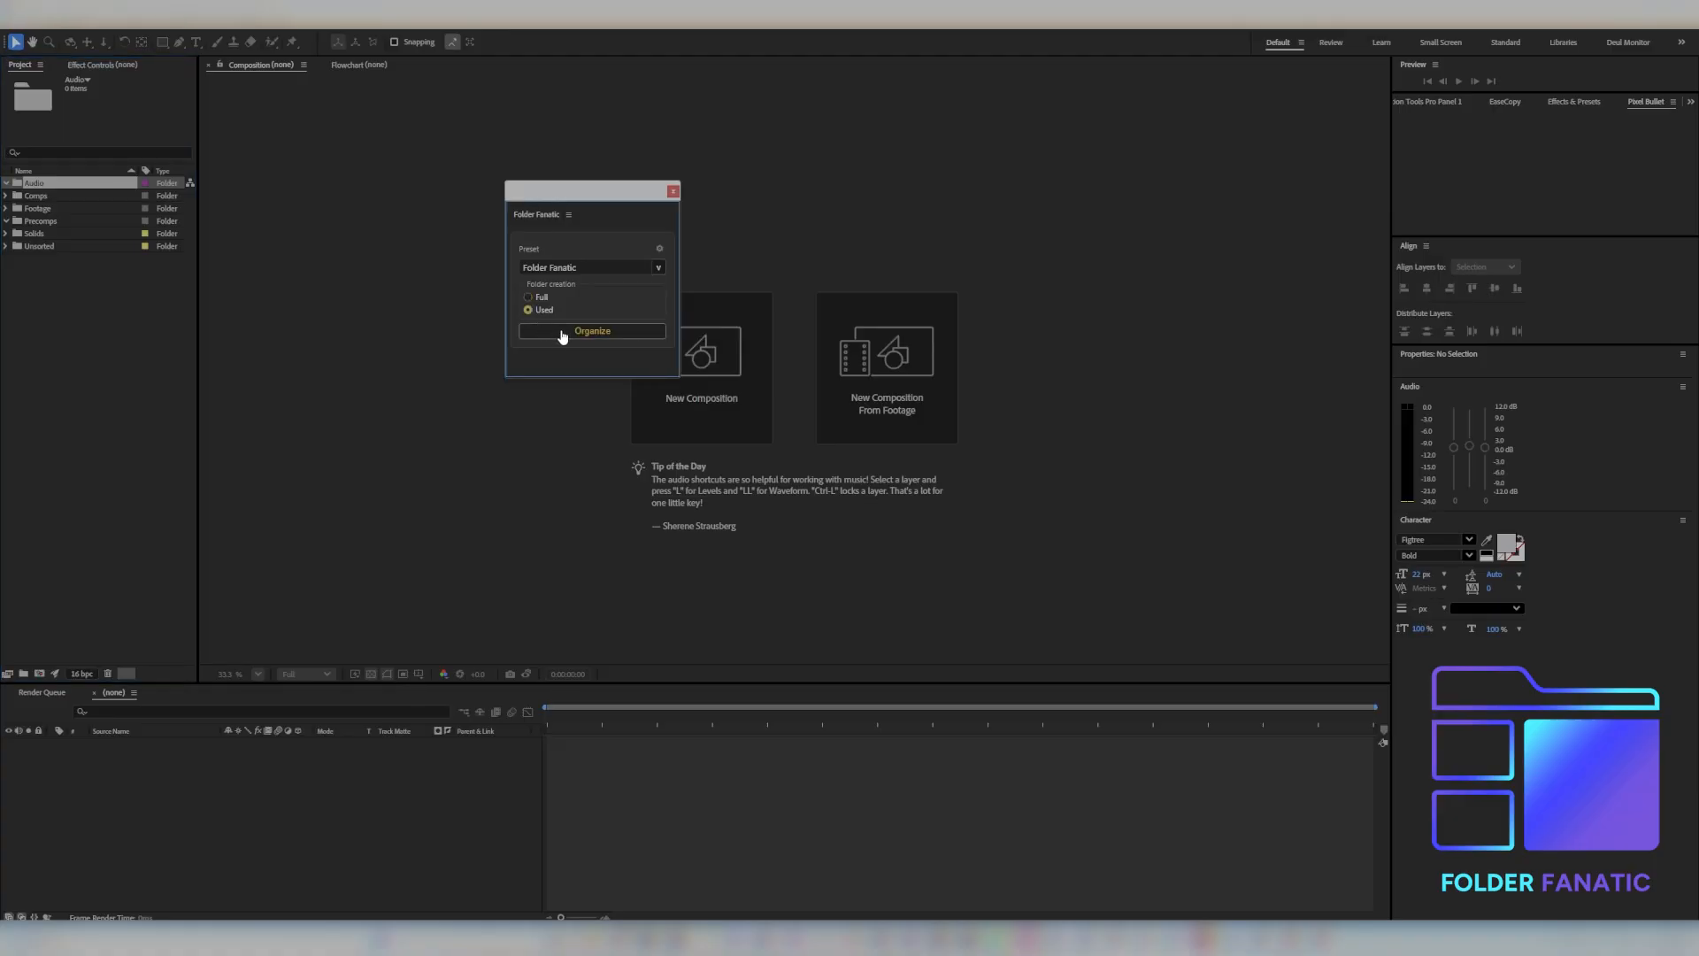
pyautogui.click(561, 330)
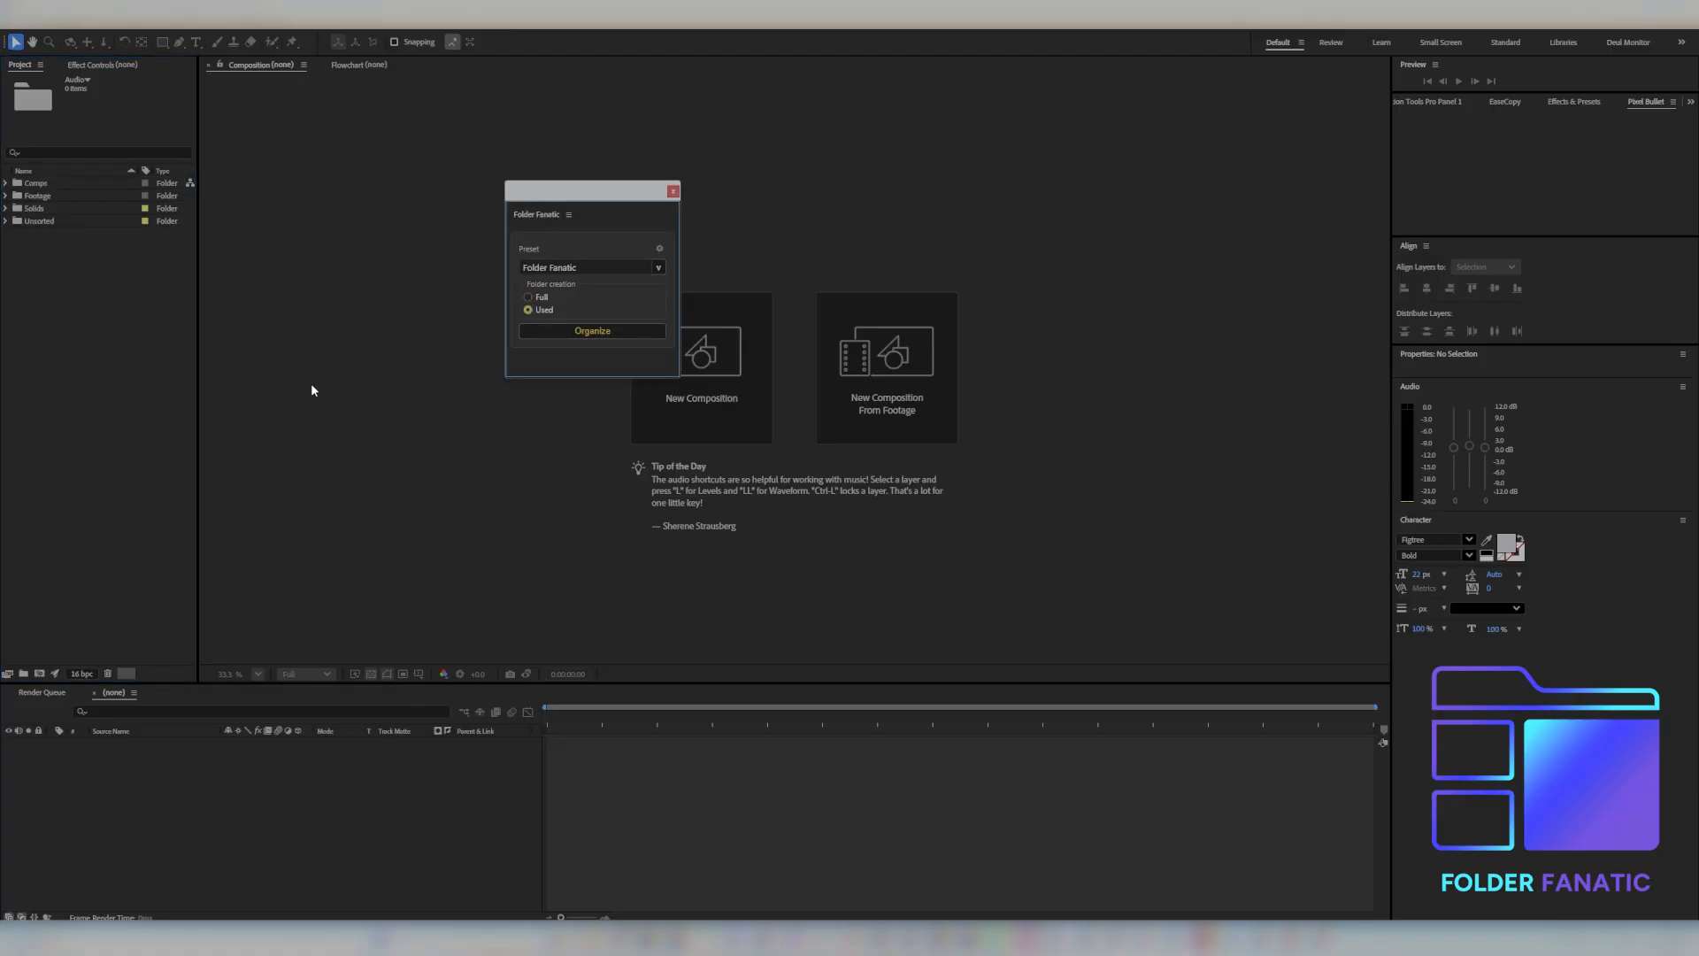
pyautogui.click(7, 221)
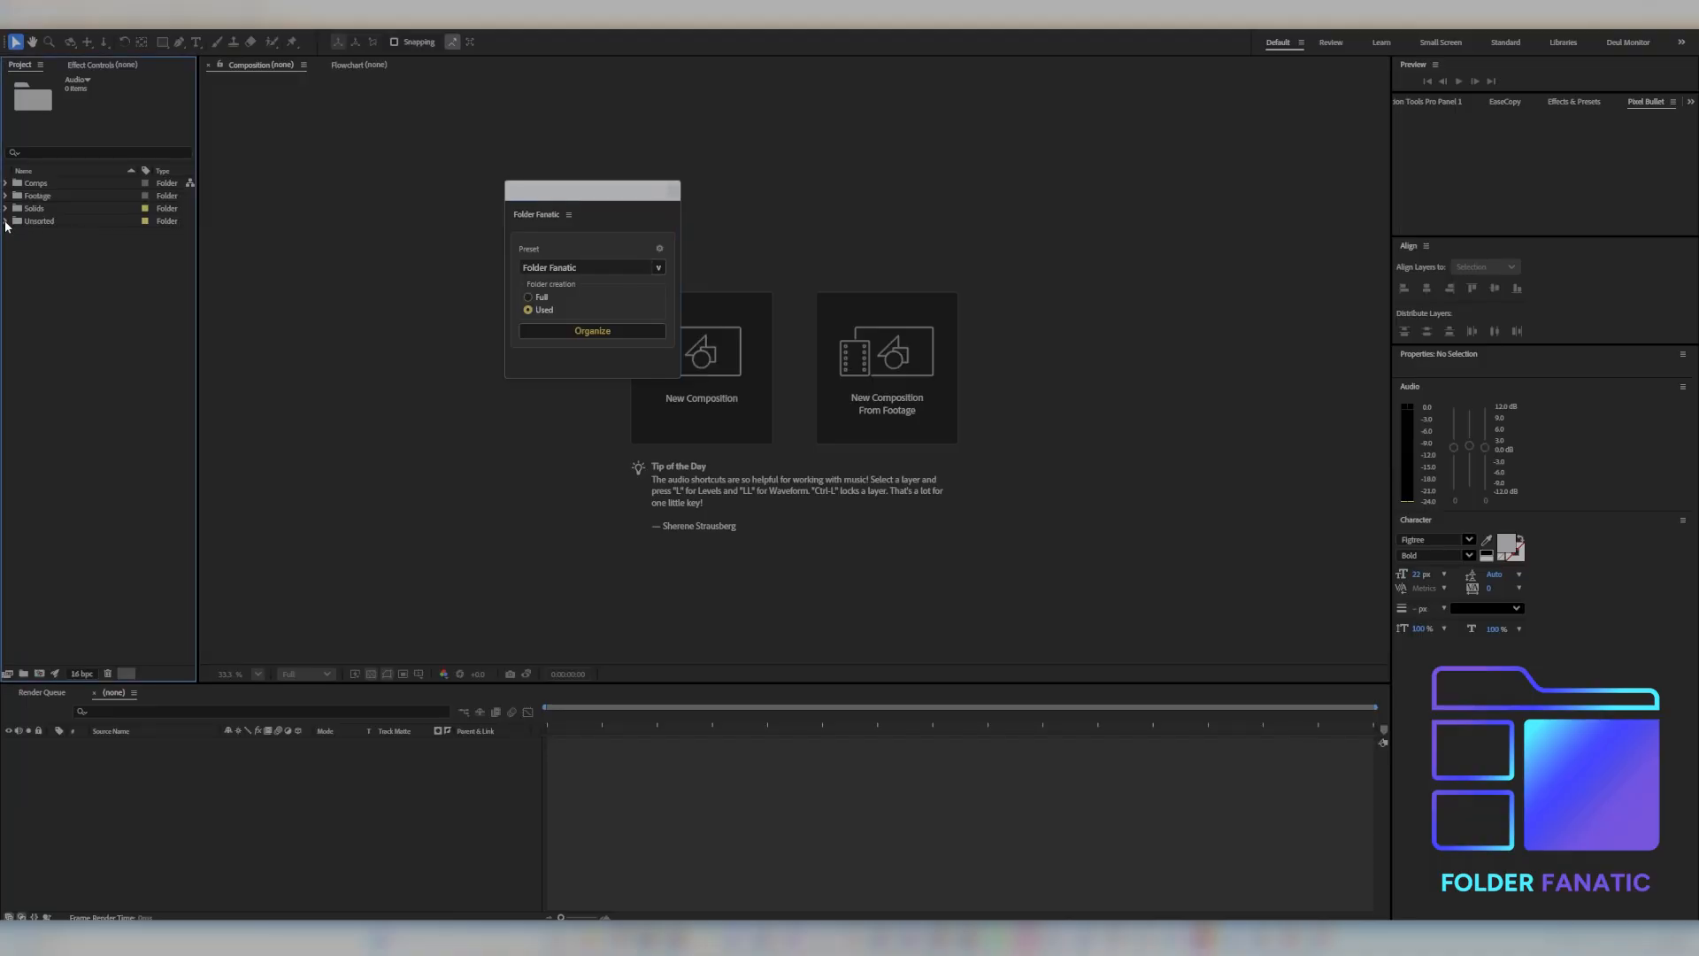
pyautogui.click(591, 267)
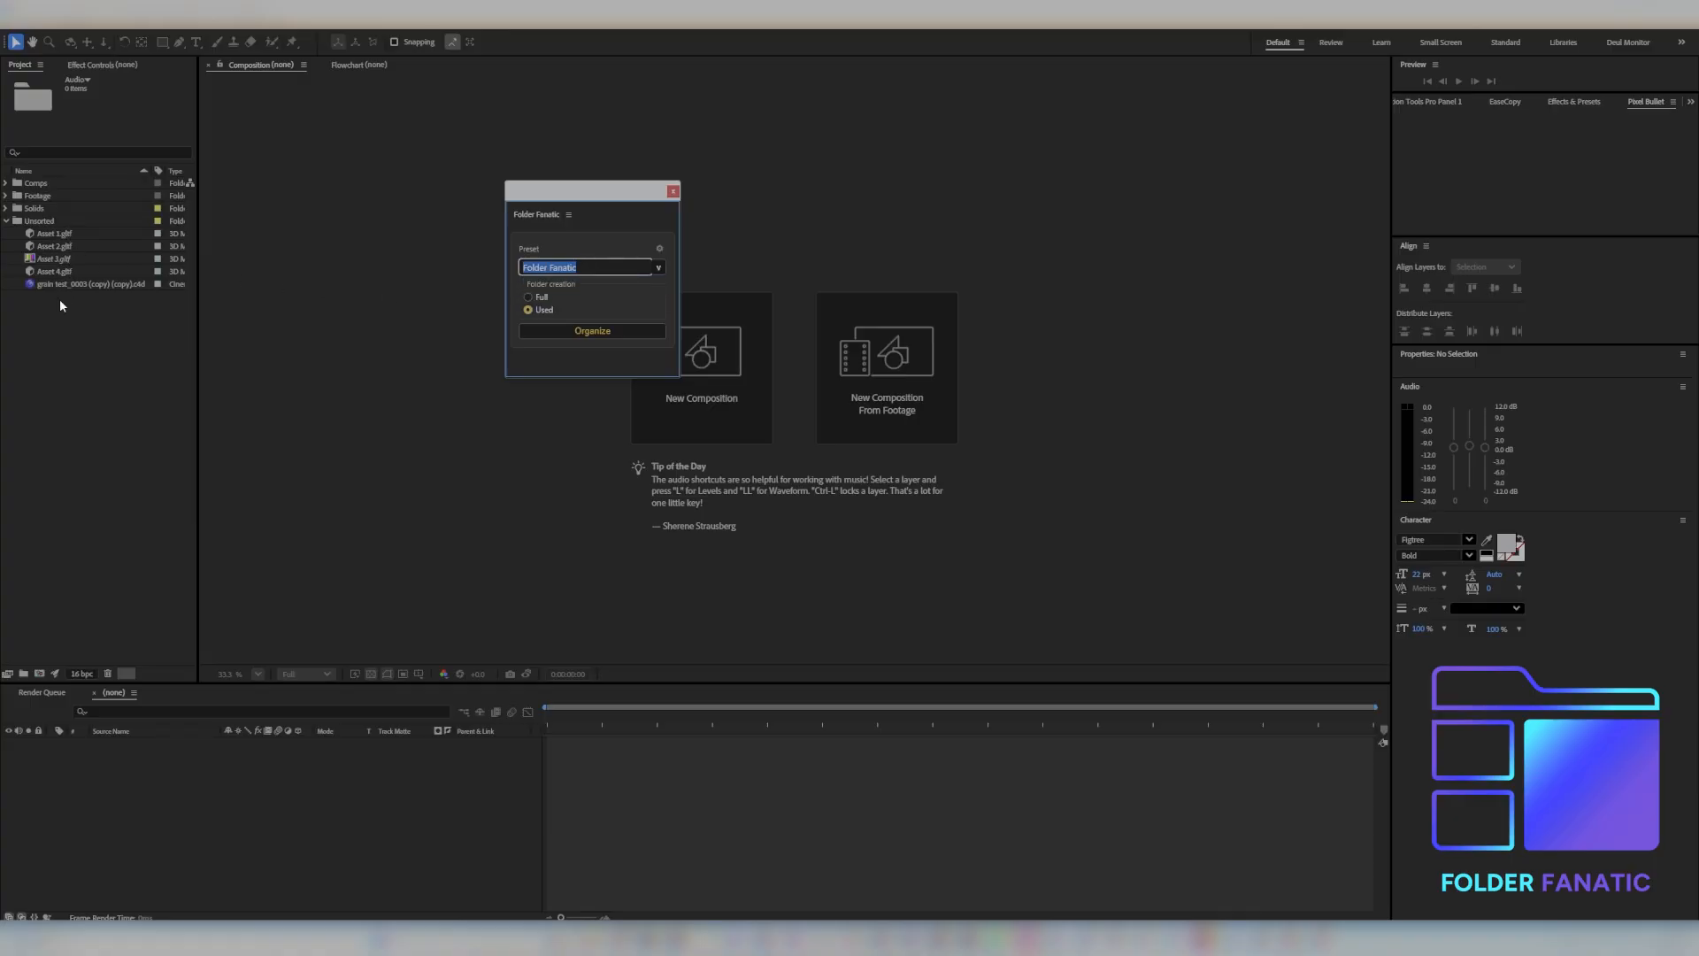
pyautogui.click(34, 210)
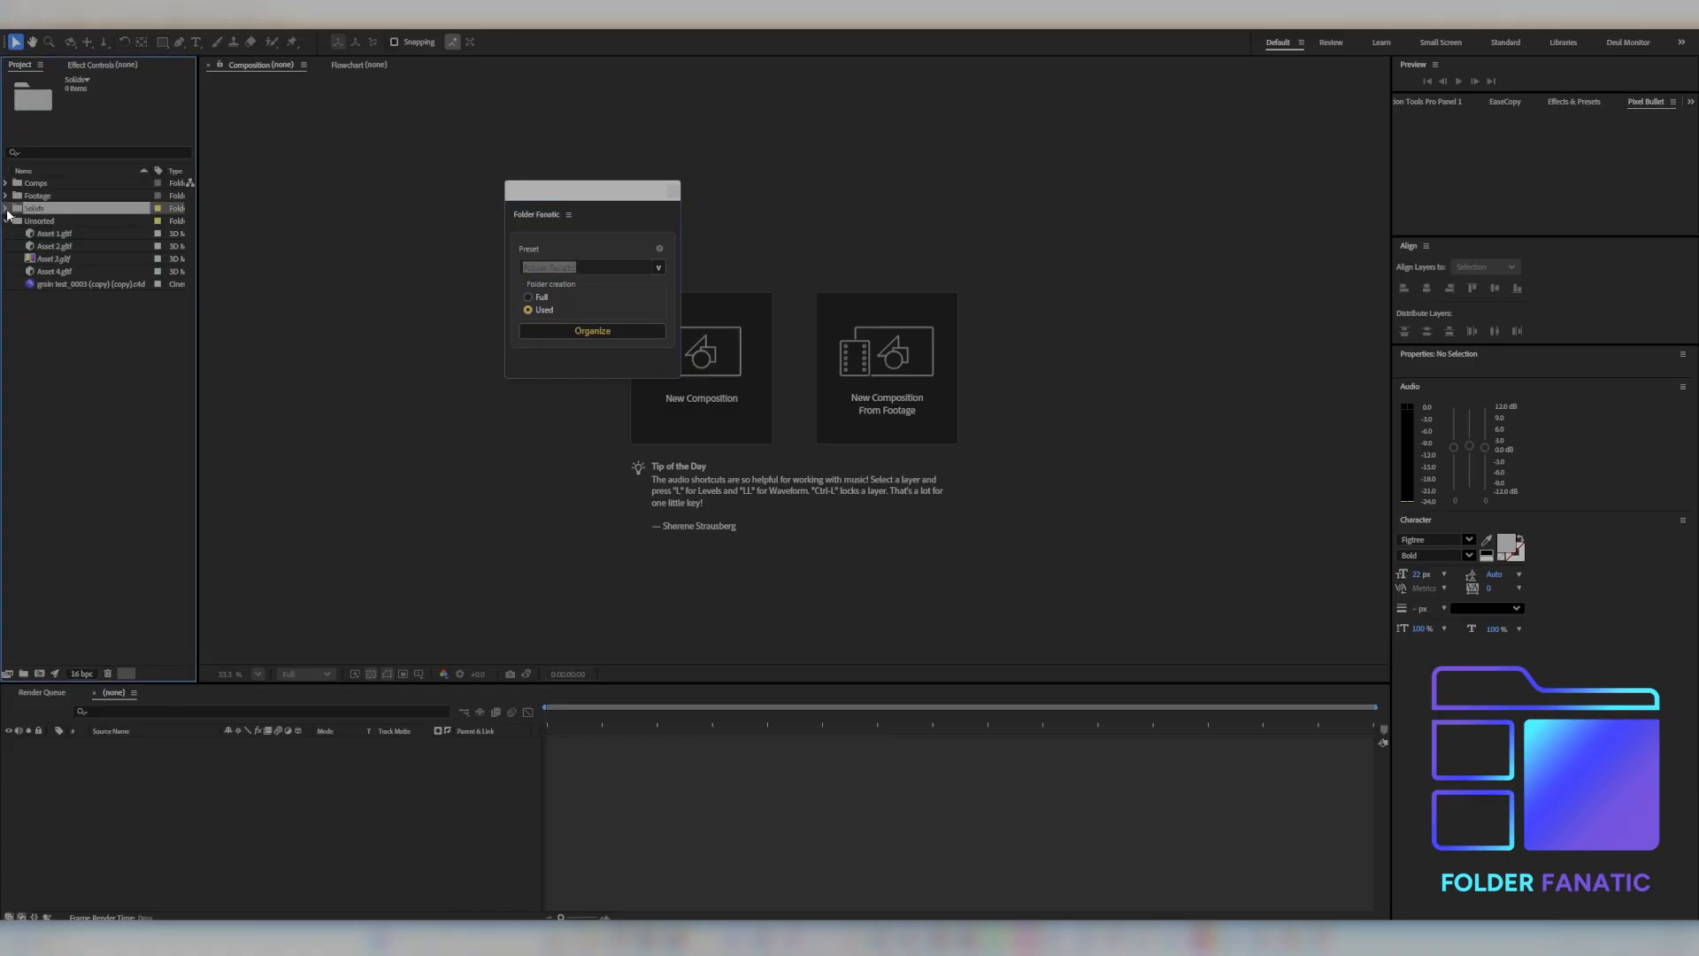
pyautogui.click(7, 209)
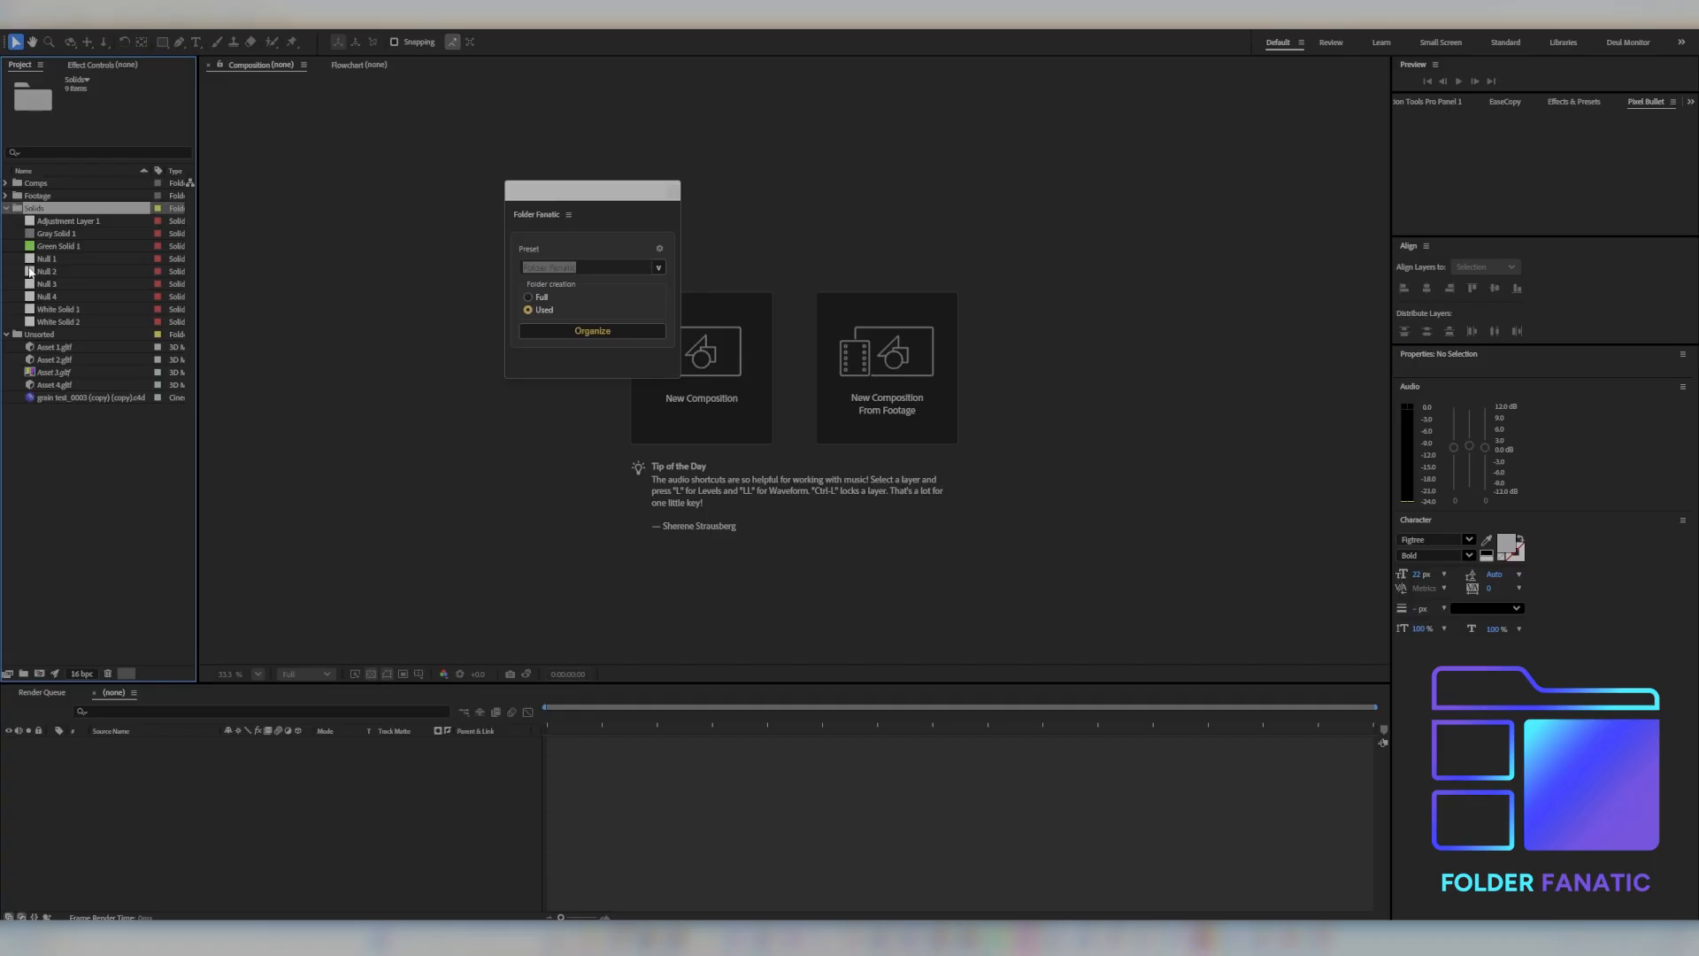
# Step: Dock the Folder Fanatic panel above the Project panel and size it to its compact one-row layout
pyautogui.moveTo(72, 106)
pyautogui.mouseDown()
pyautogui.moveTo(76, 88)
pyautogui.moveTo(89, 97)
pyautogui.mouseUp()
pyautogui.moveTo(95, 370); pyautogui.dragTo(85, 106)
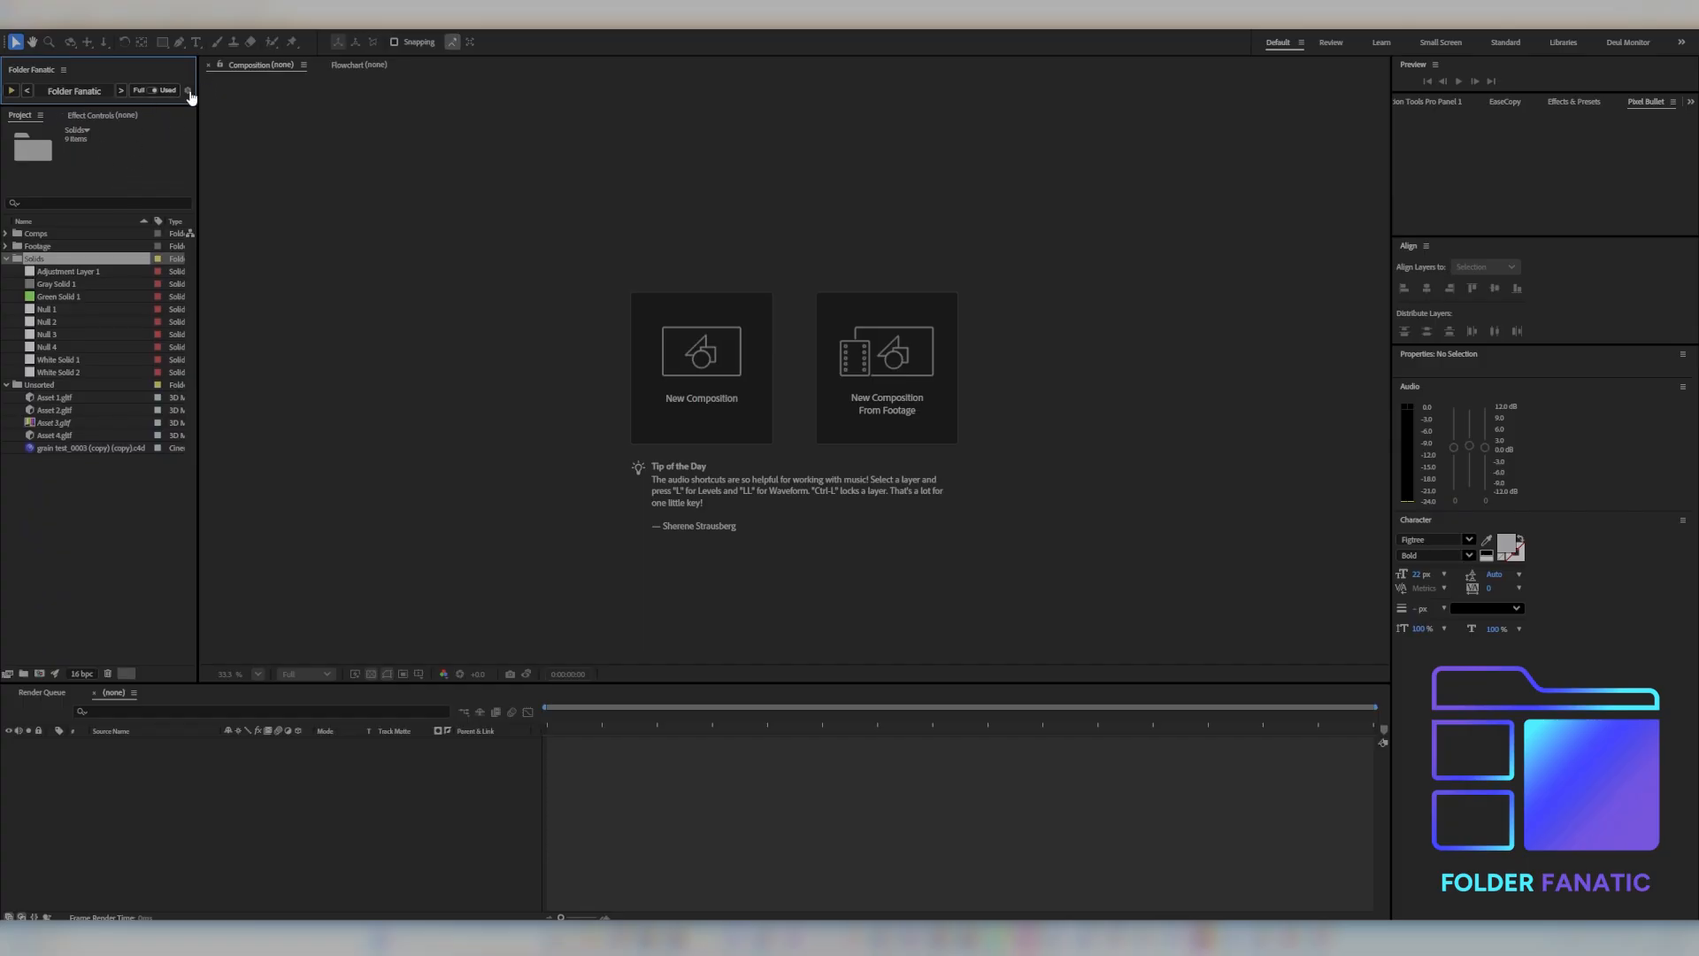
# Step: Undo the organizing of the project to restore its original item structure
pyautogui.click(91, 505)
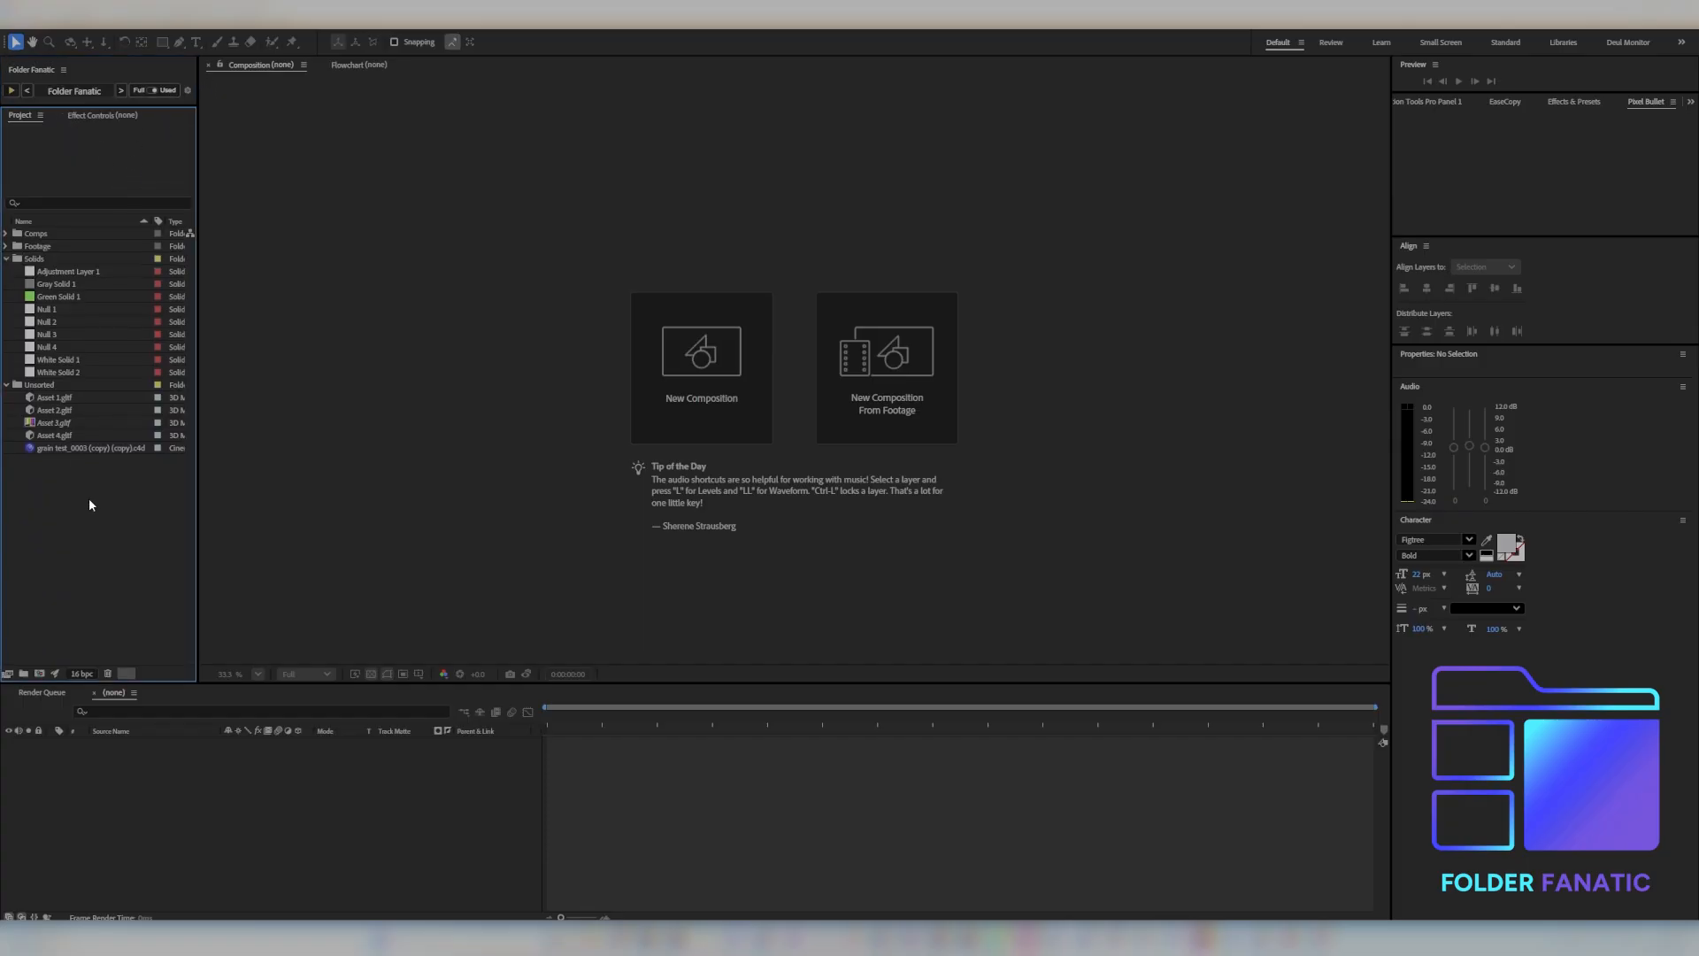
pyautogui.hotkey('ctrl', 'z')
pyautogui.hotkey('ctrl', 'z')
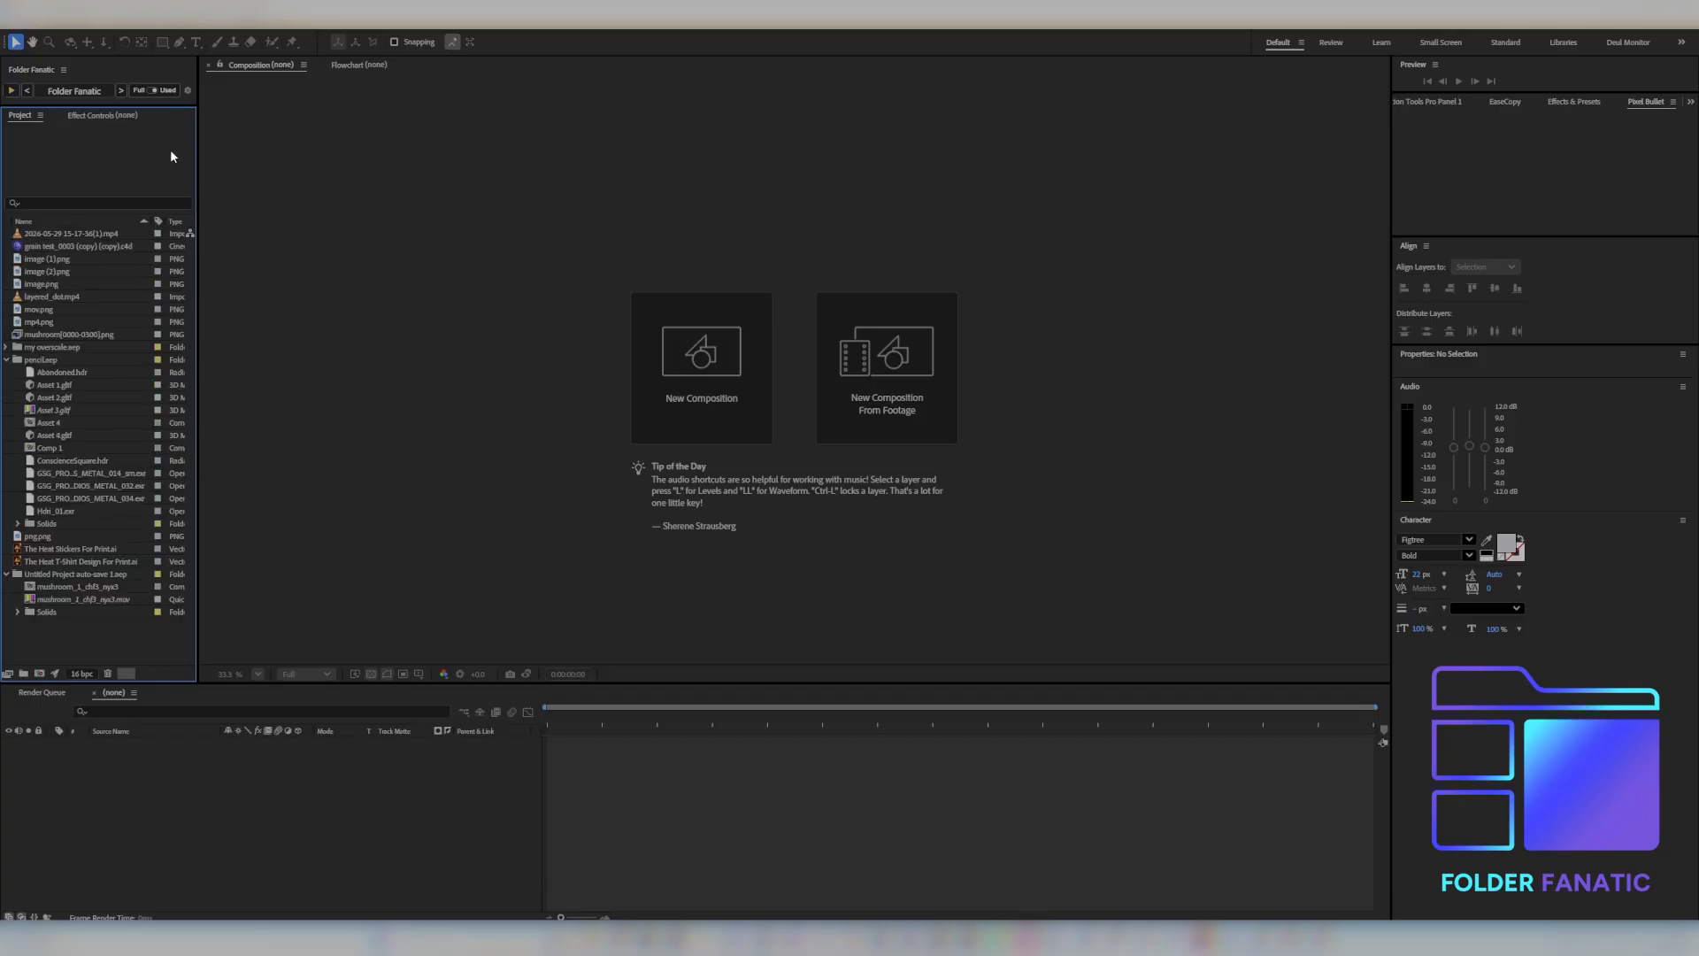
# Step: Open the preset editor, look through New Preset and New Preset 2, and return to the Folder Fanatic preset
pyautogui.click(188, 90)
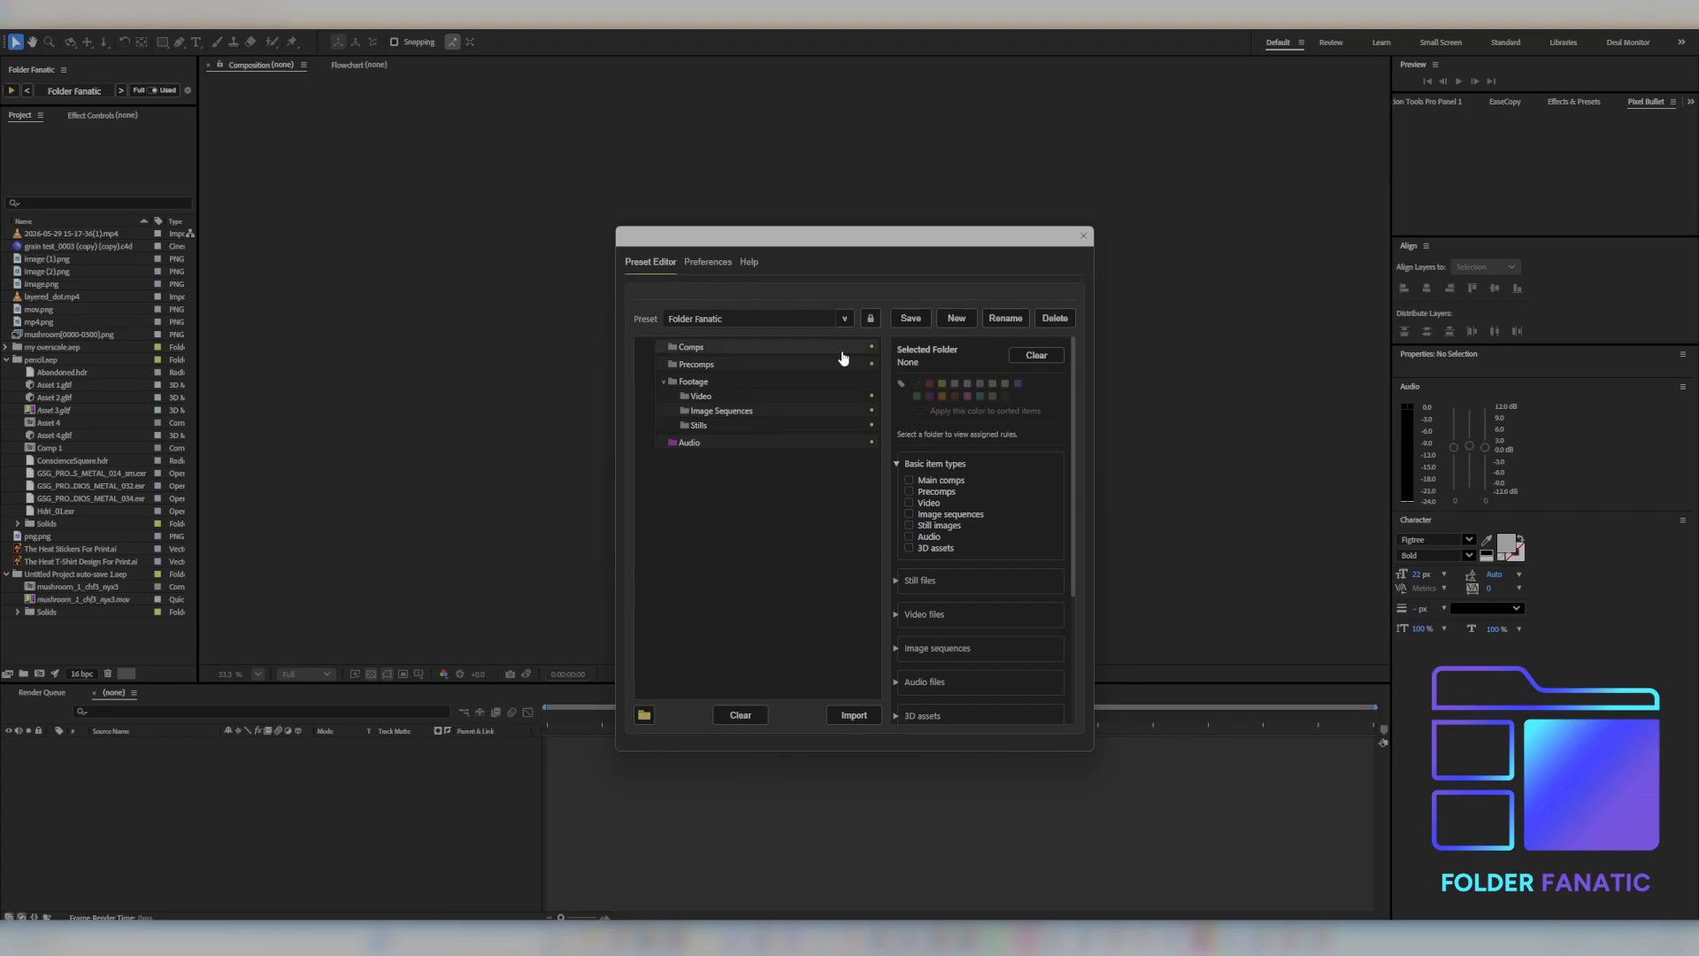
pyautogui.click(843, 320)
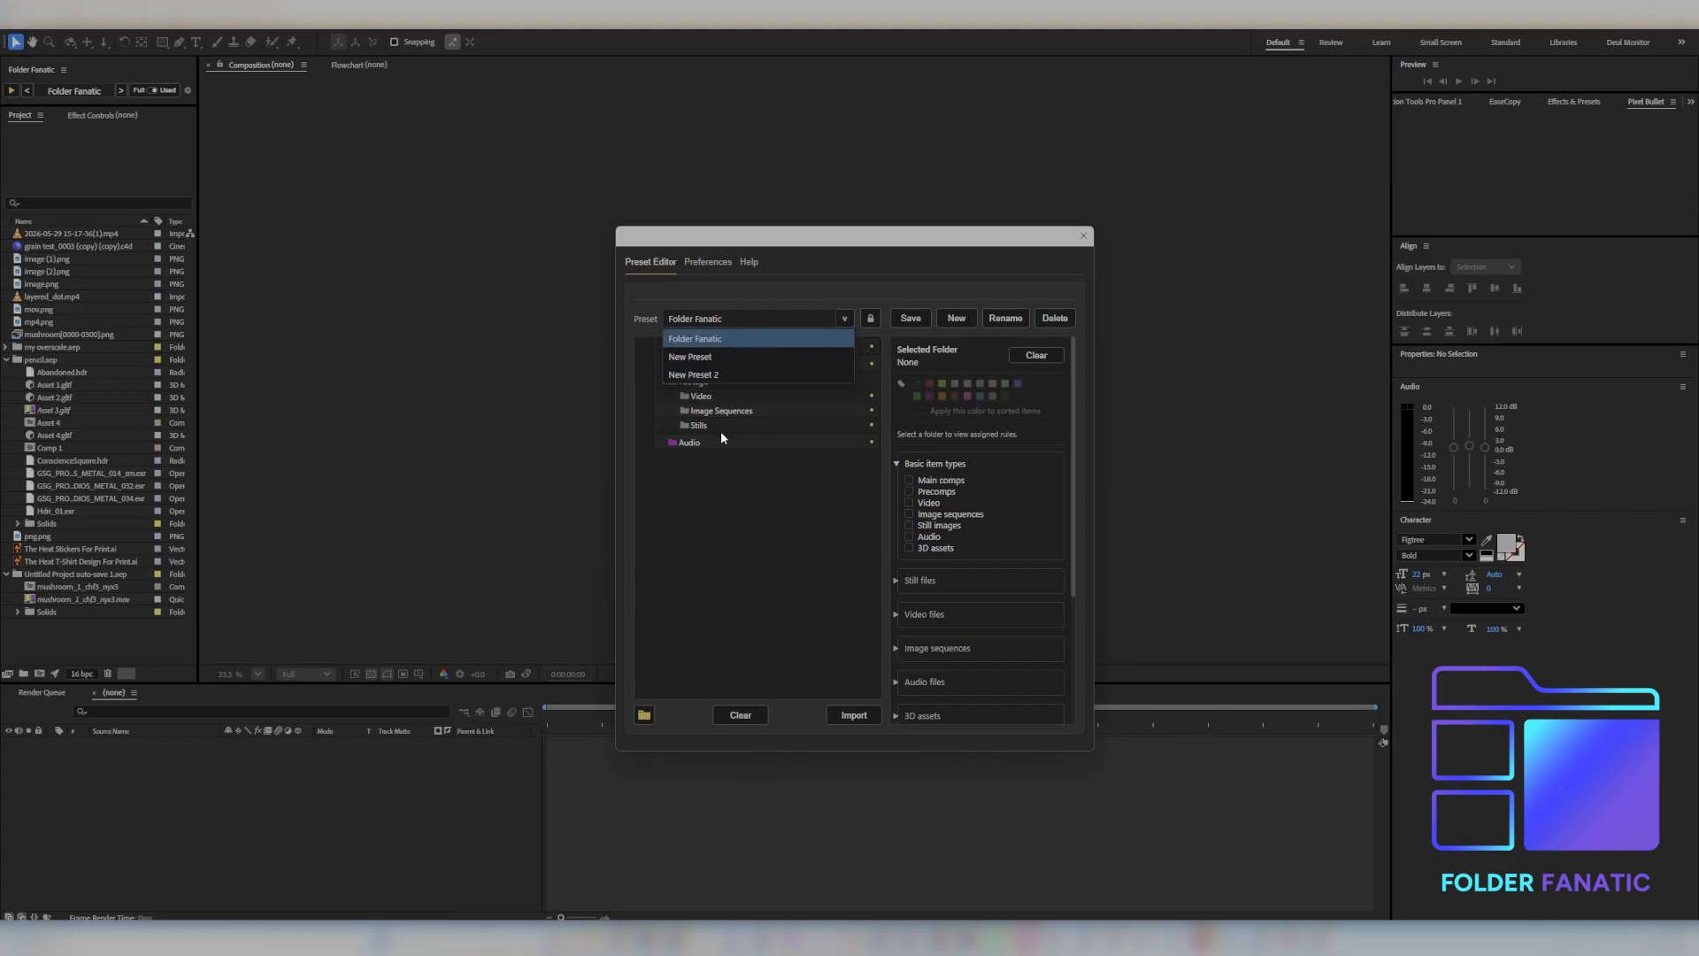
pyautogui.click(705, 355)
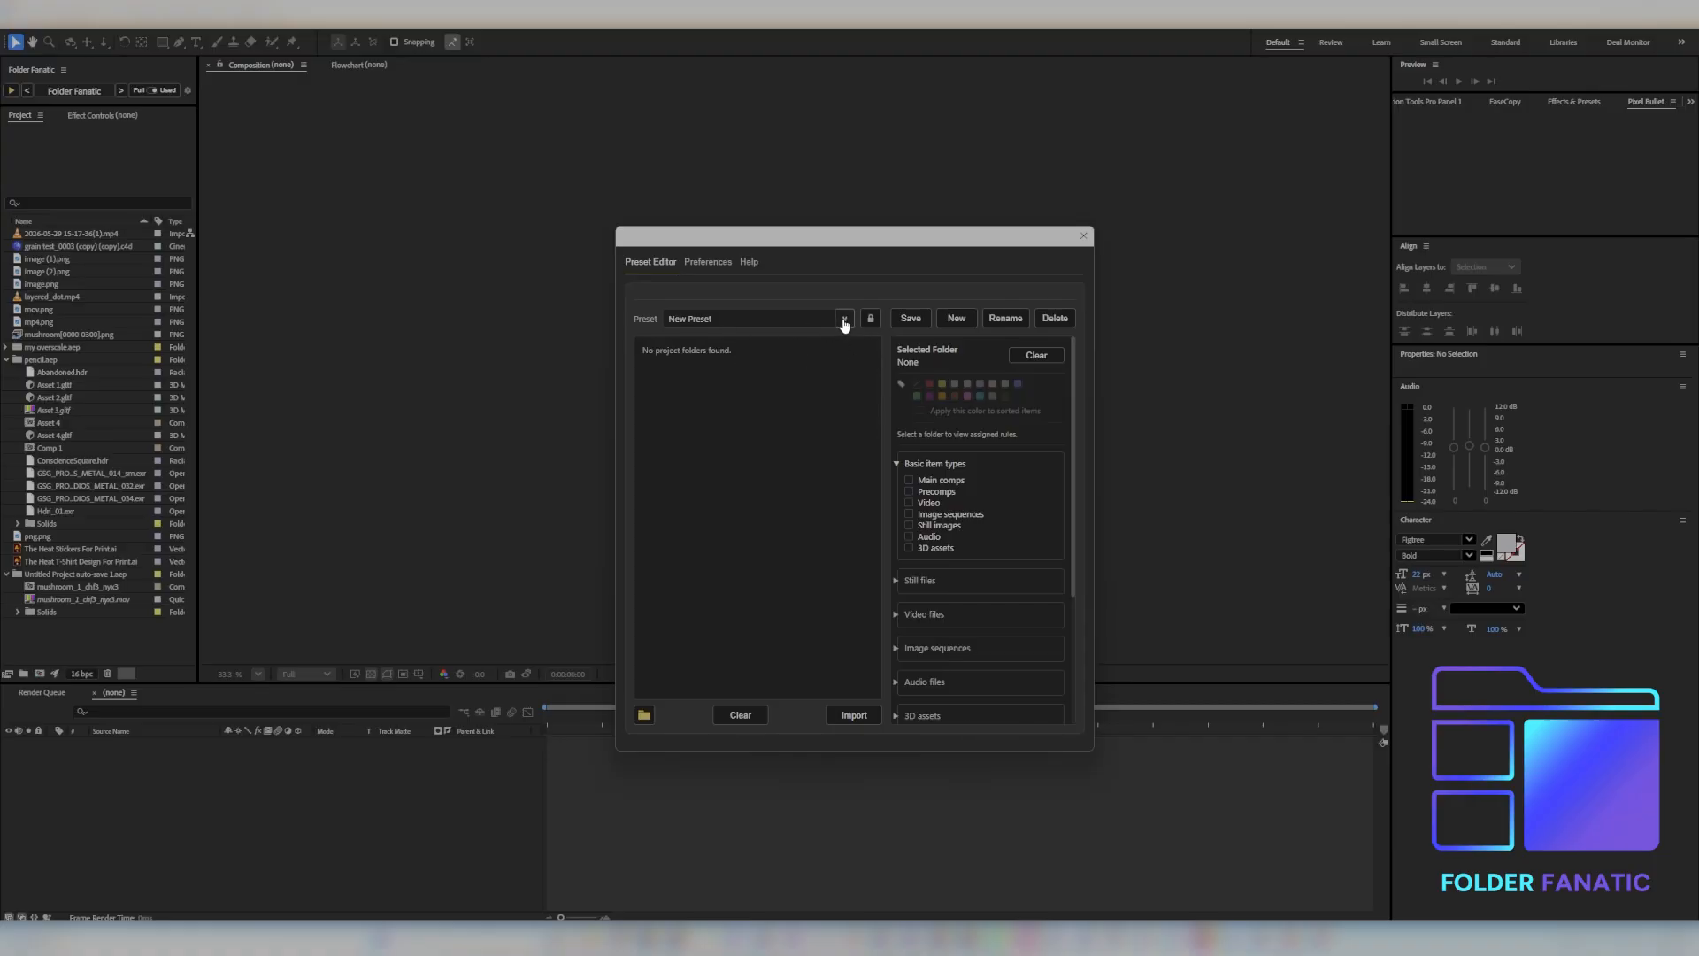
pyautogui.click(846, 322)
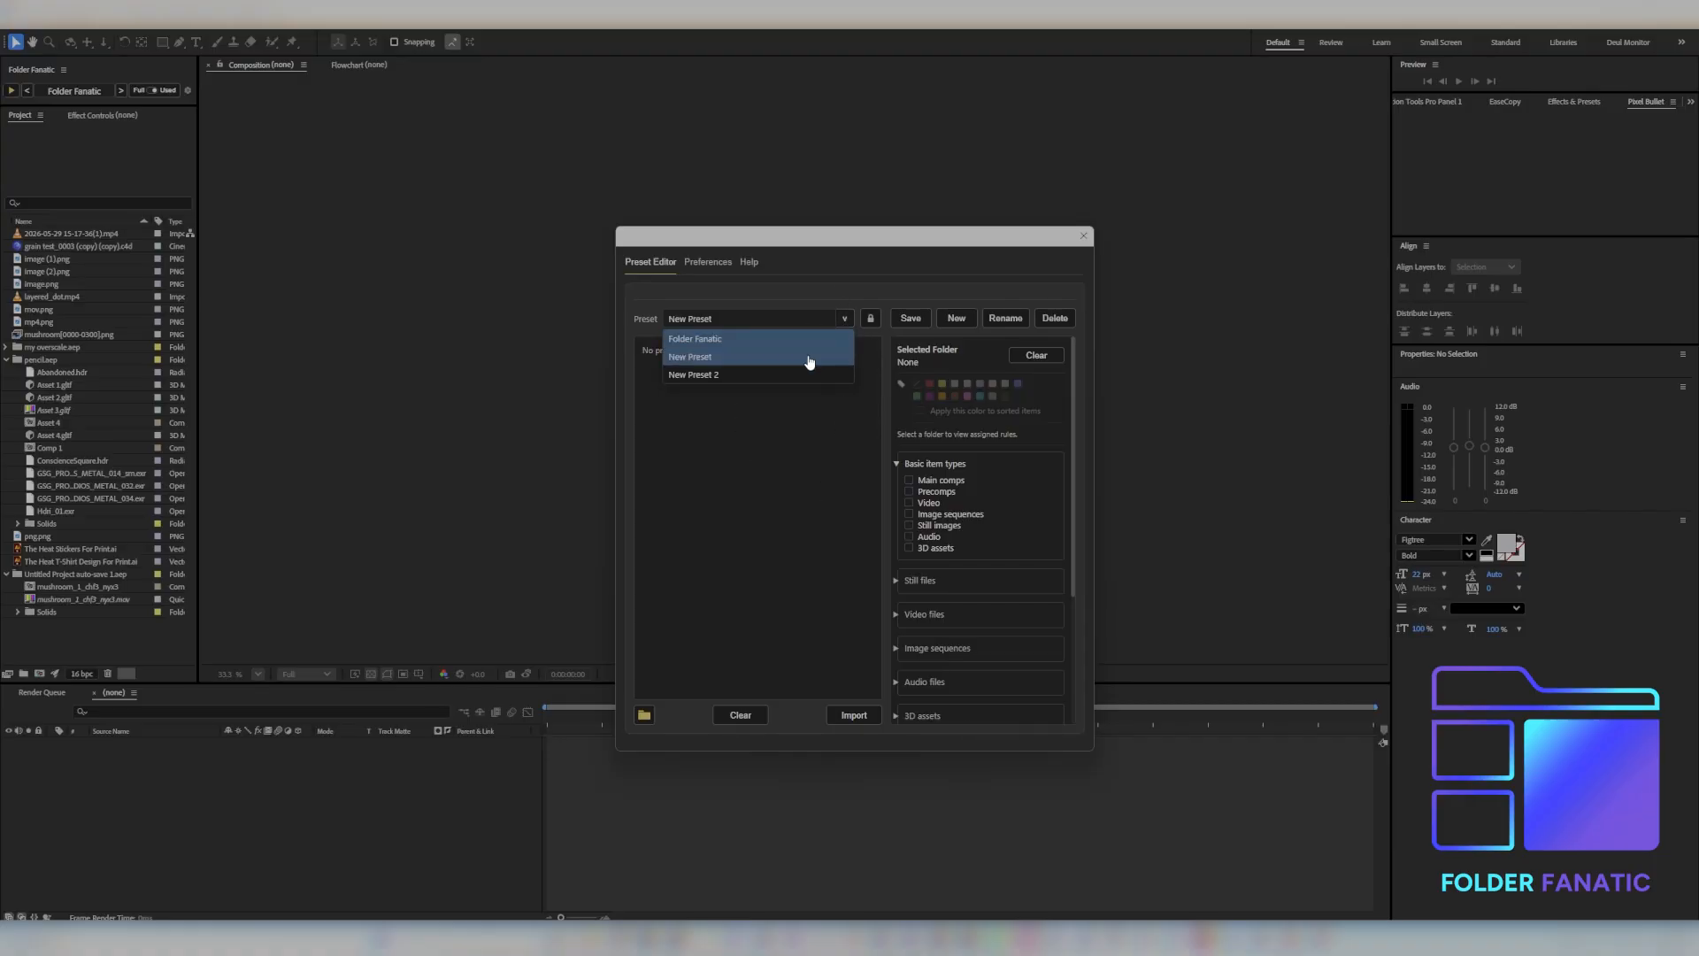
pyautogui.click(705, 374)
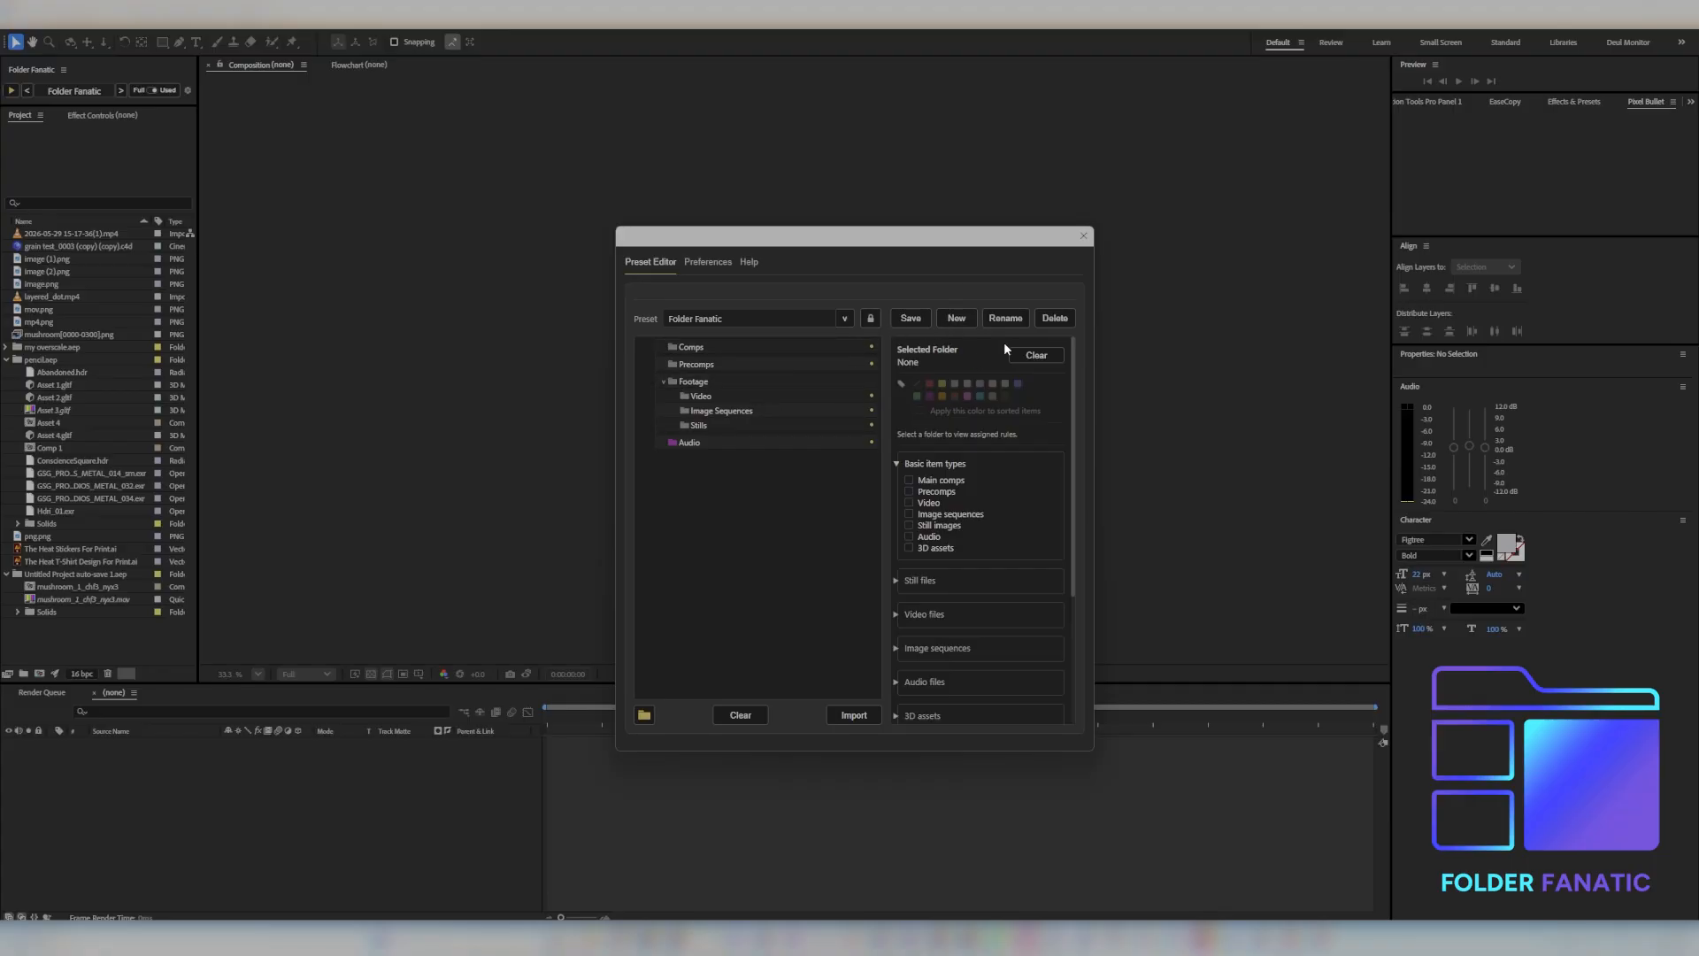
# Step: Lock the Folder Fanatic preset, check the rules of its Video, Image Sequences and Stills folders, and unlock it
pyautogui.click(870, 317)
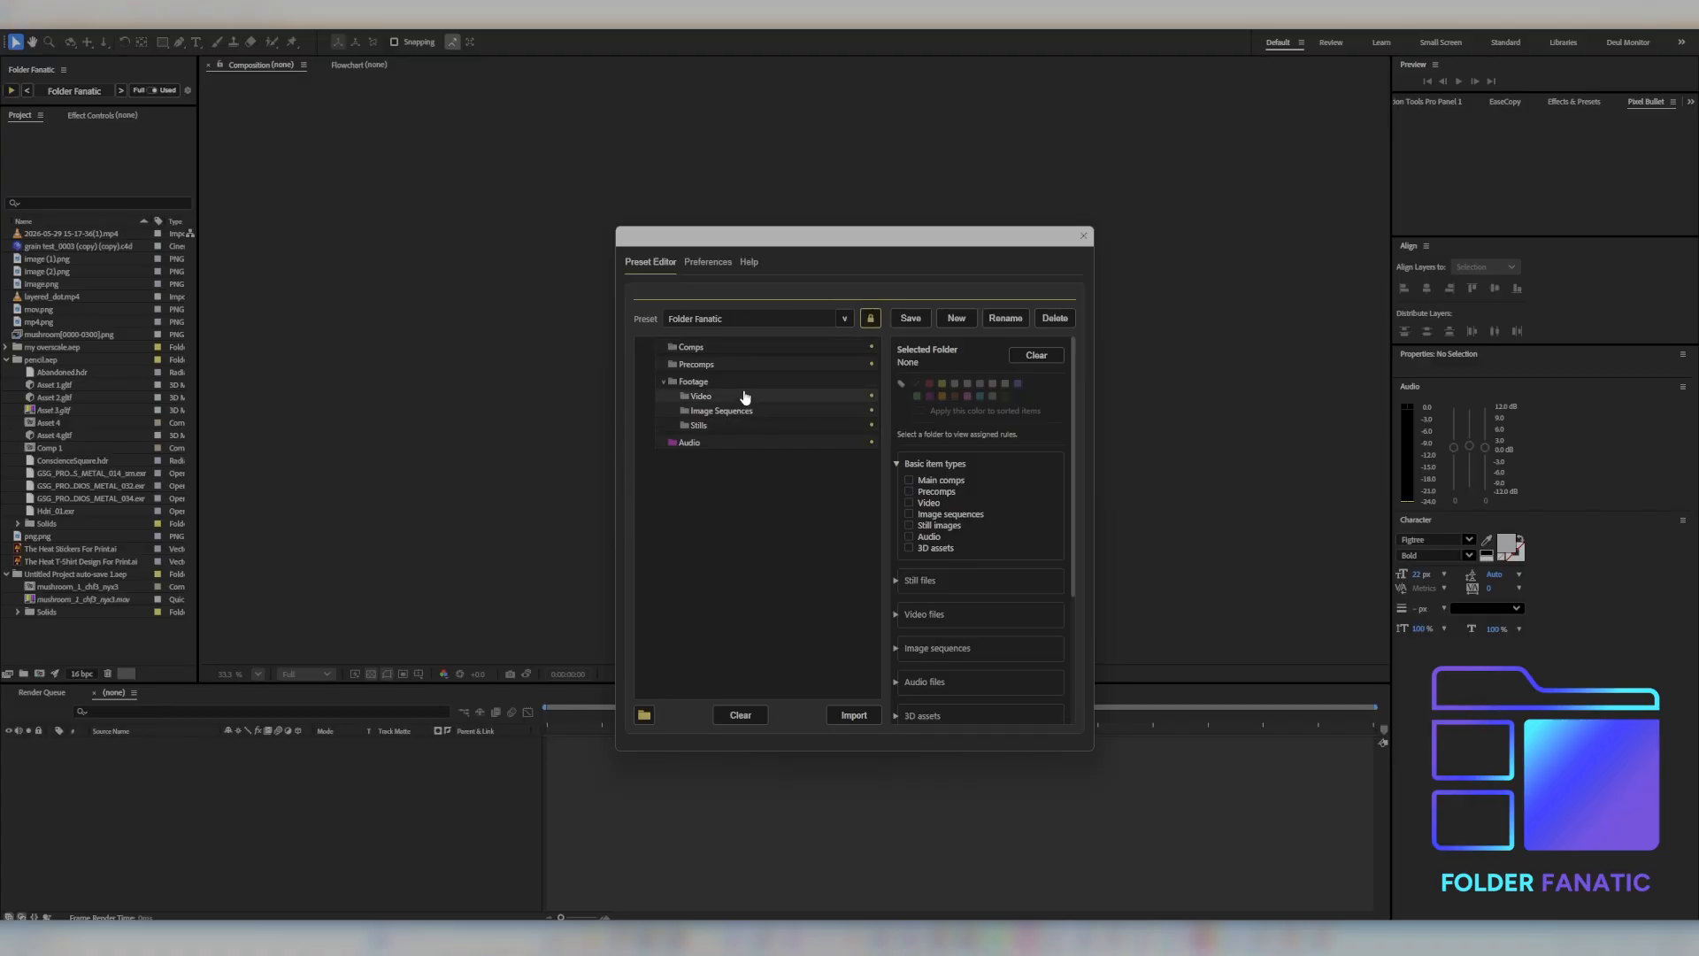
pyautogui.click(712, 401)
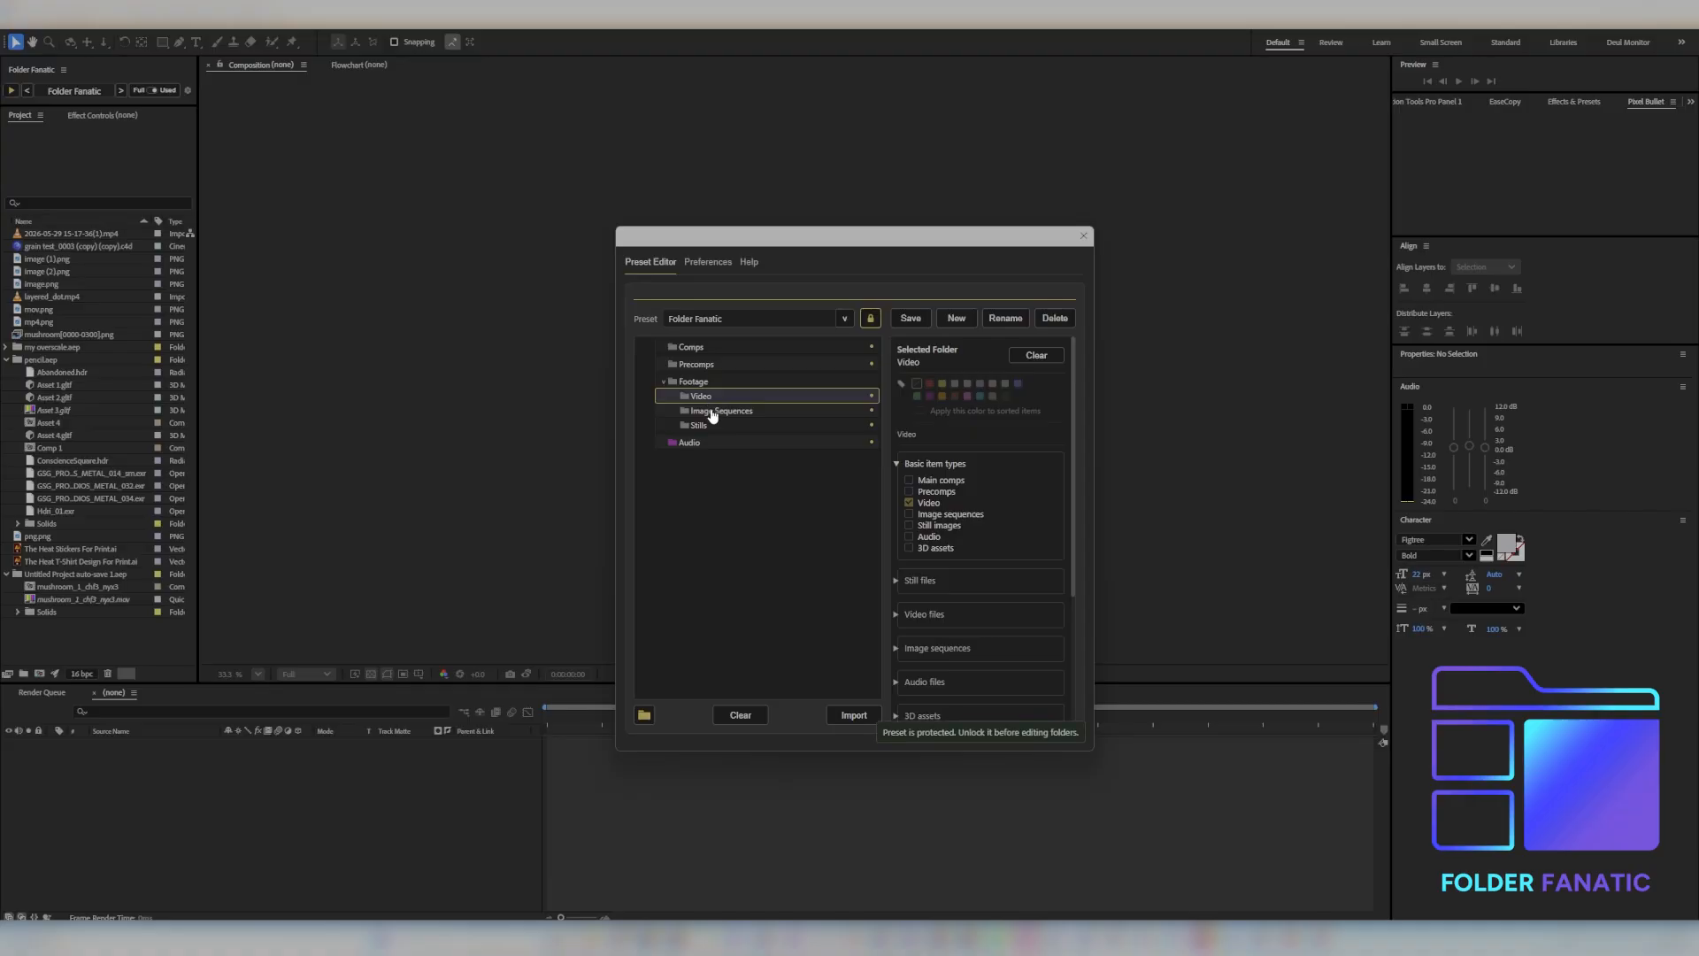
pyautogui.click(713, 411)
pyautogui.click(702, 428)
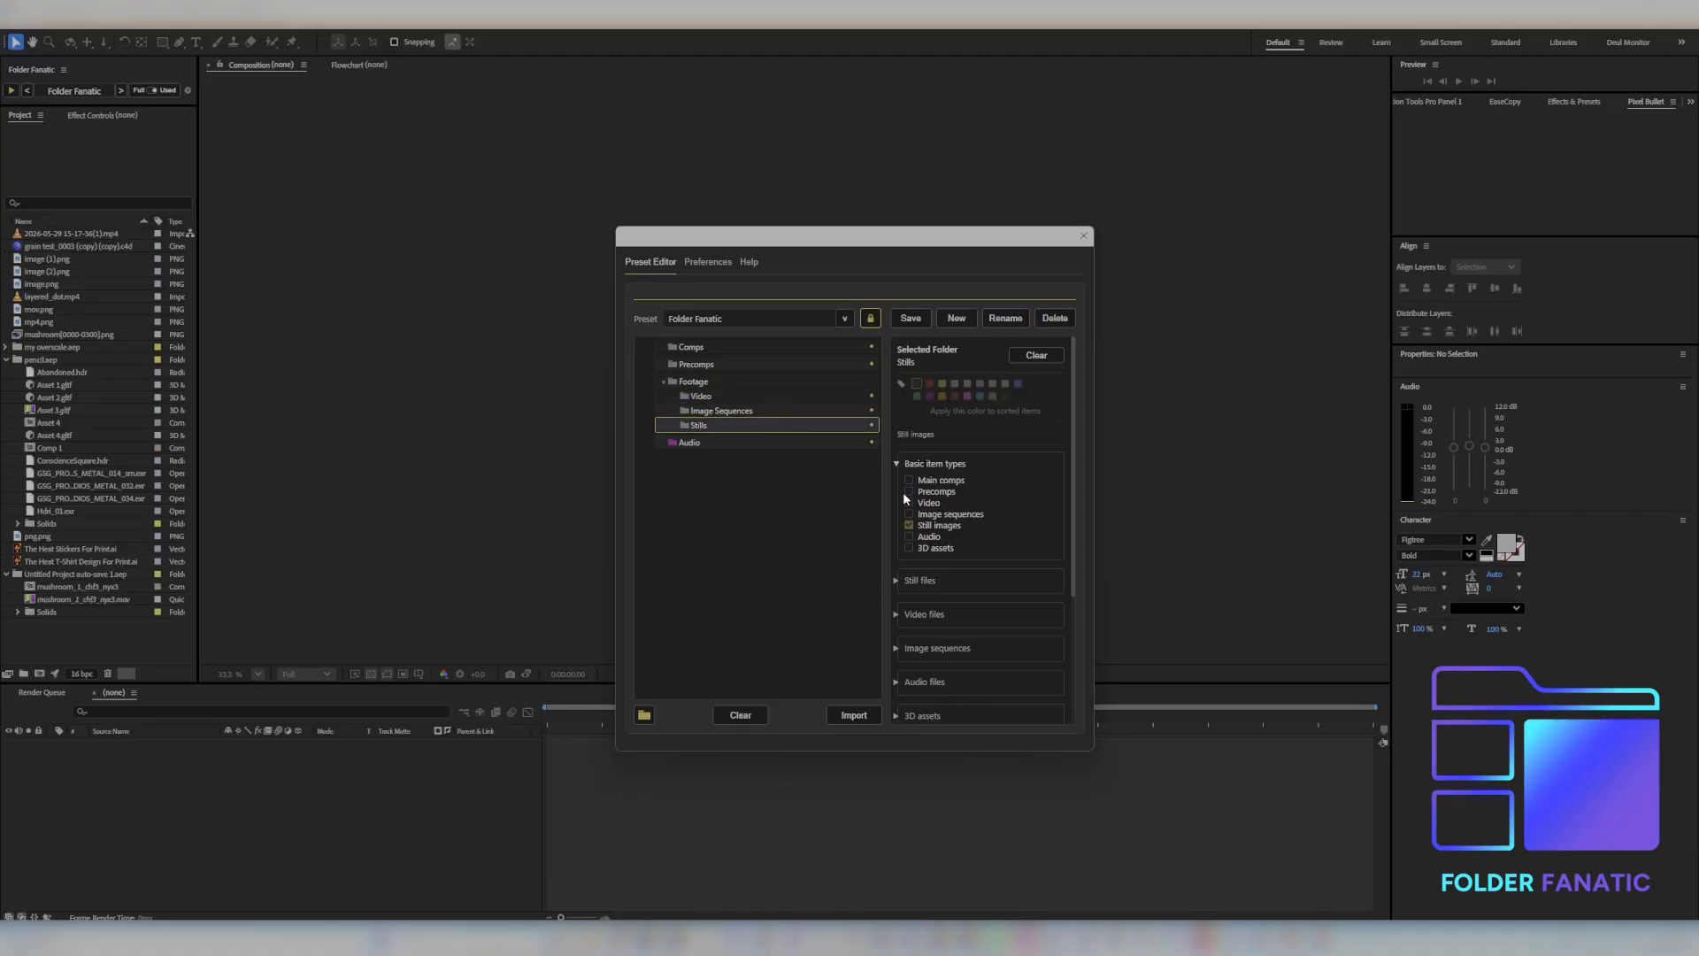
pyautogui.click(870, 317)
# Step: Assign a label color to the Video folder in the Folder Fanatic preset and save the preset
pyautogui.click(796, 397)
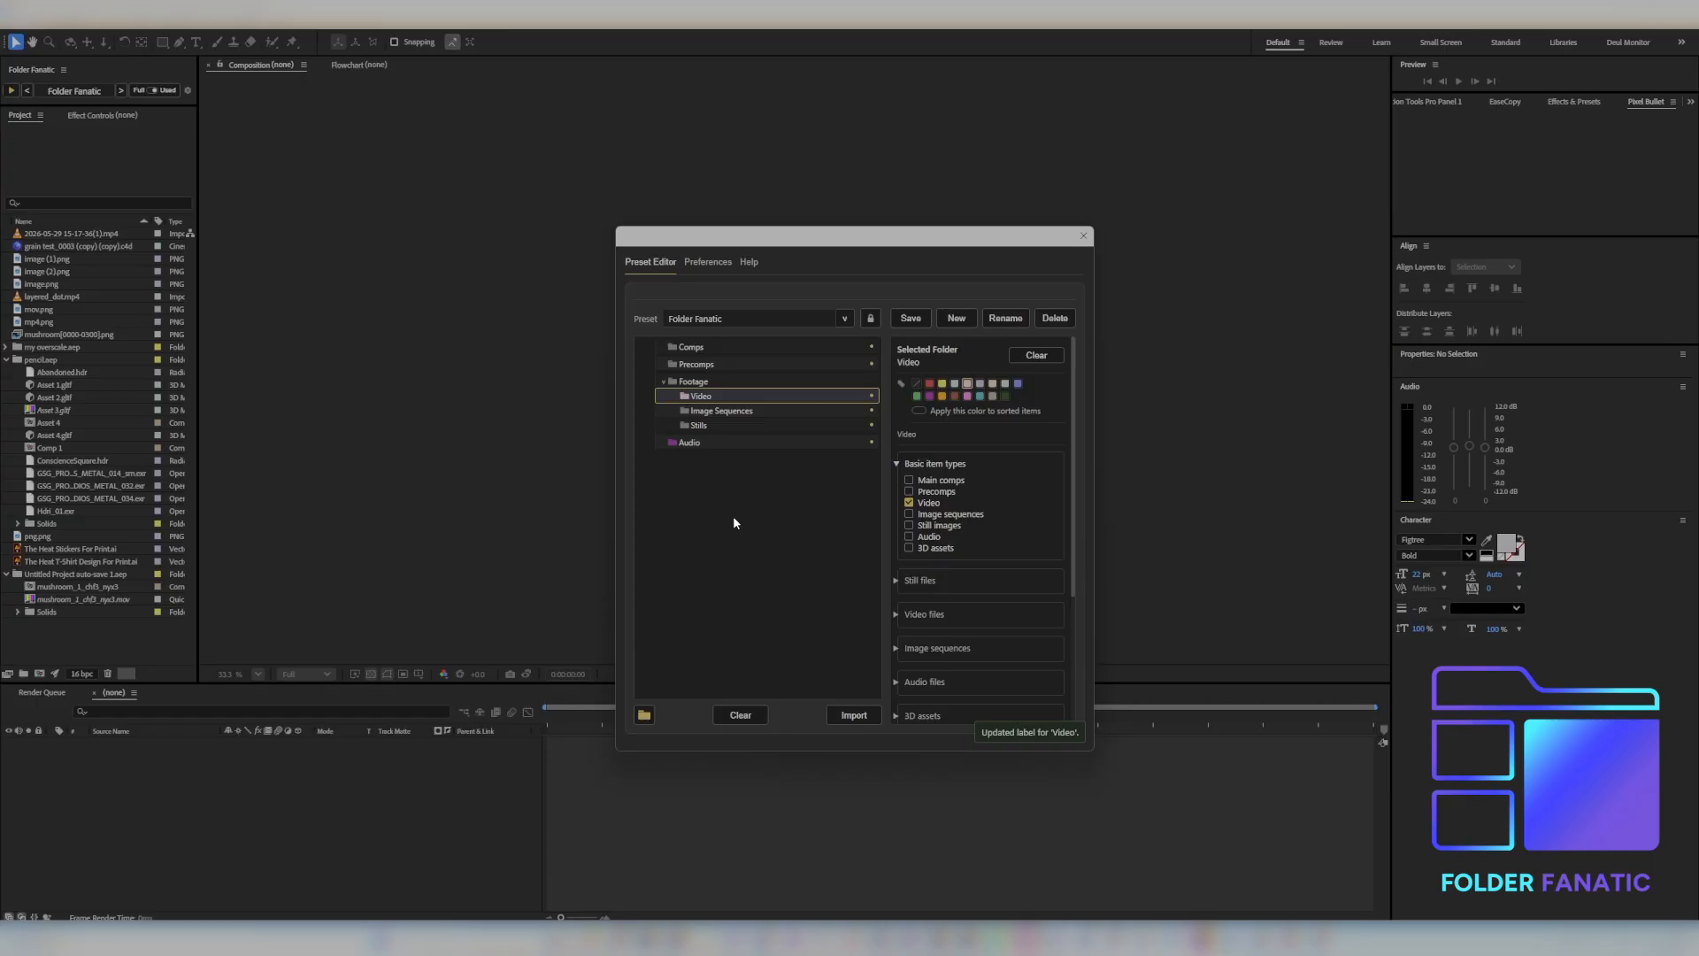
pyautogui.click(909, 320)
# Step: Assign label colors to the Image Sequences and Stills folders in the Folder Fanatic preset
pyautogui.click(730, 413)
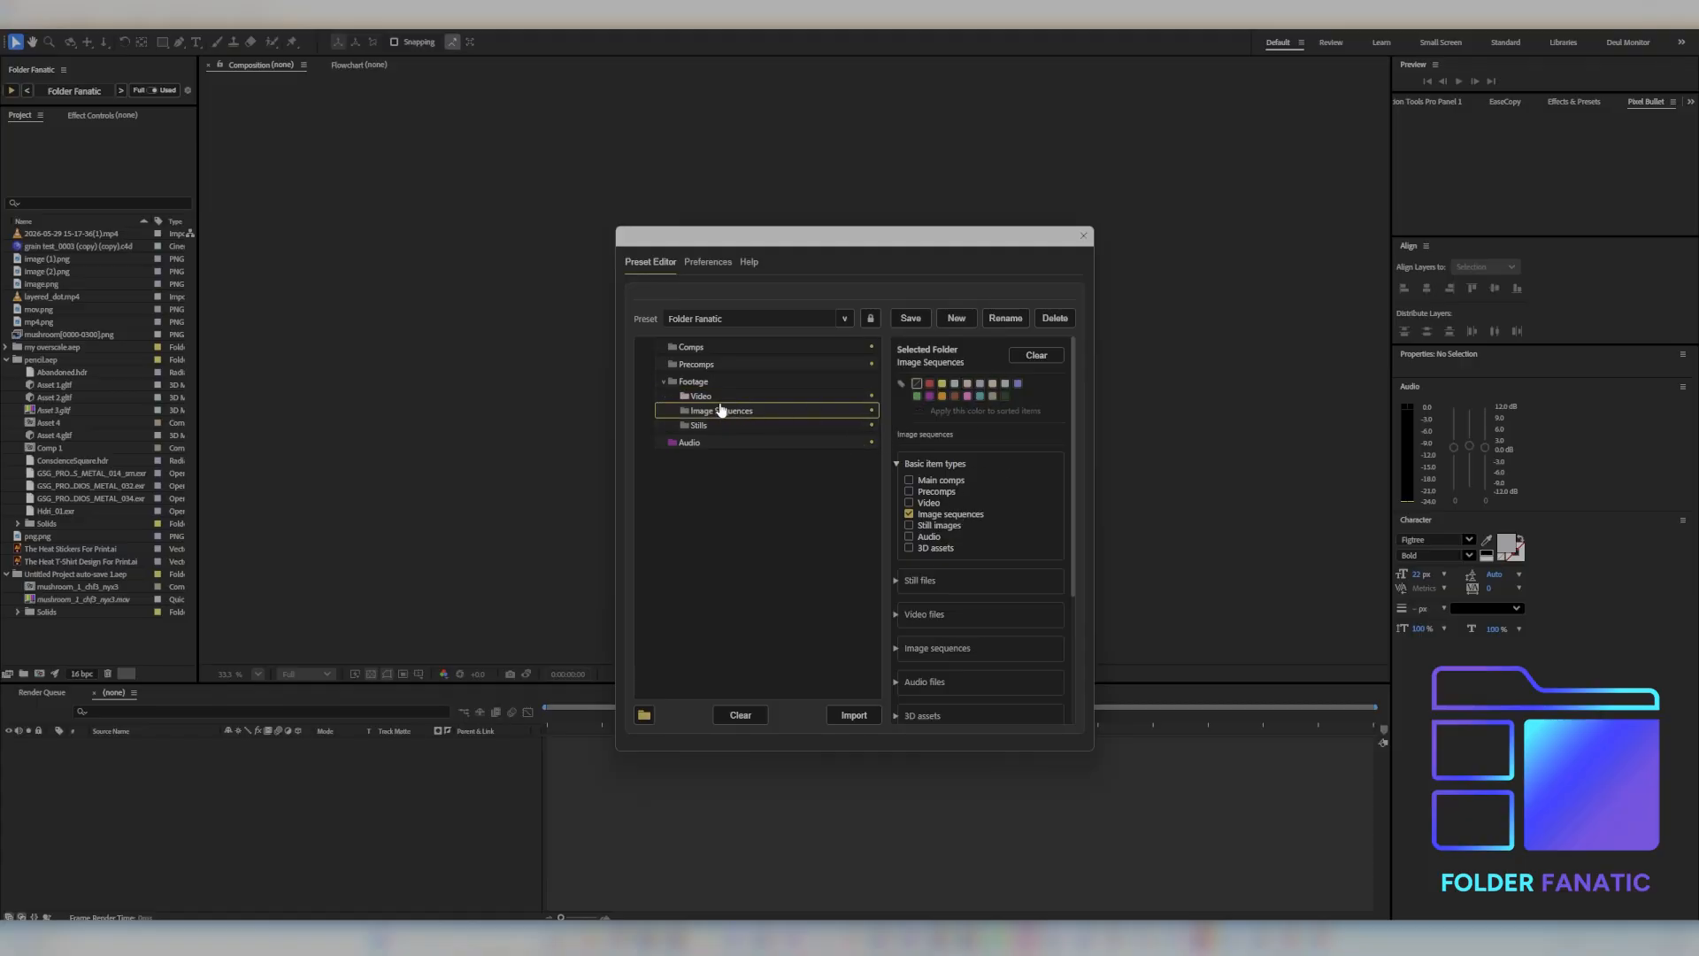
pyautogui.click(845, 319)
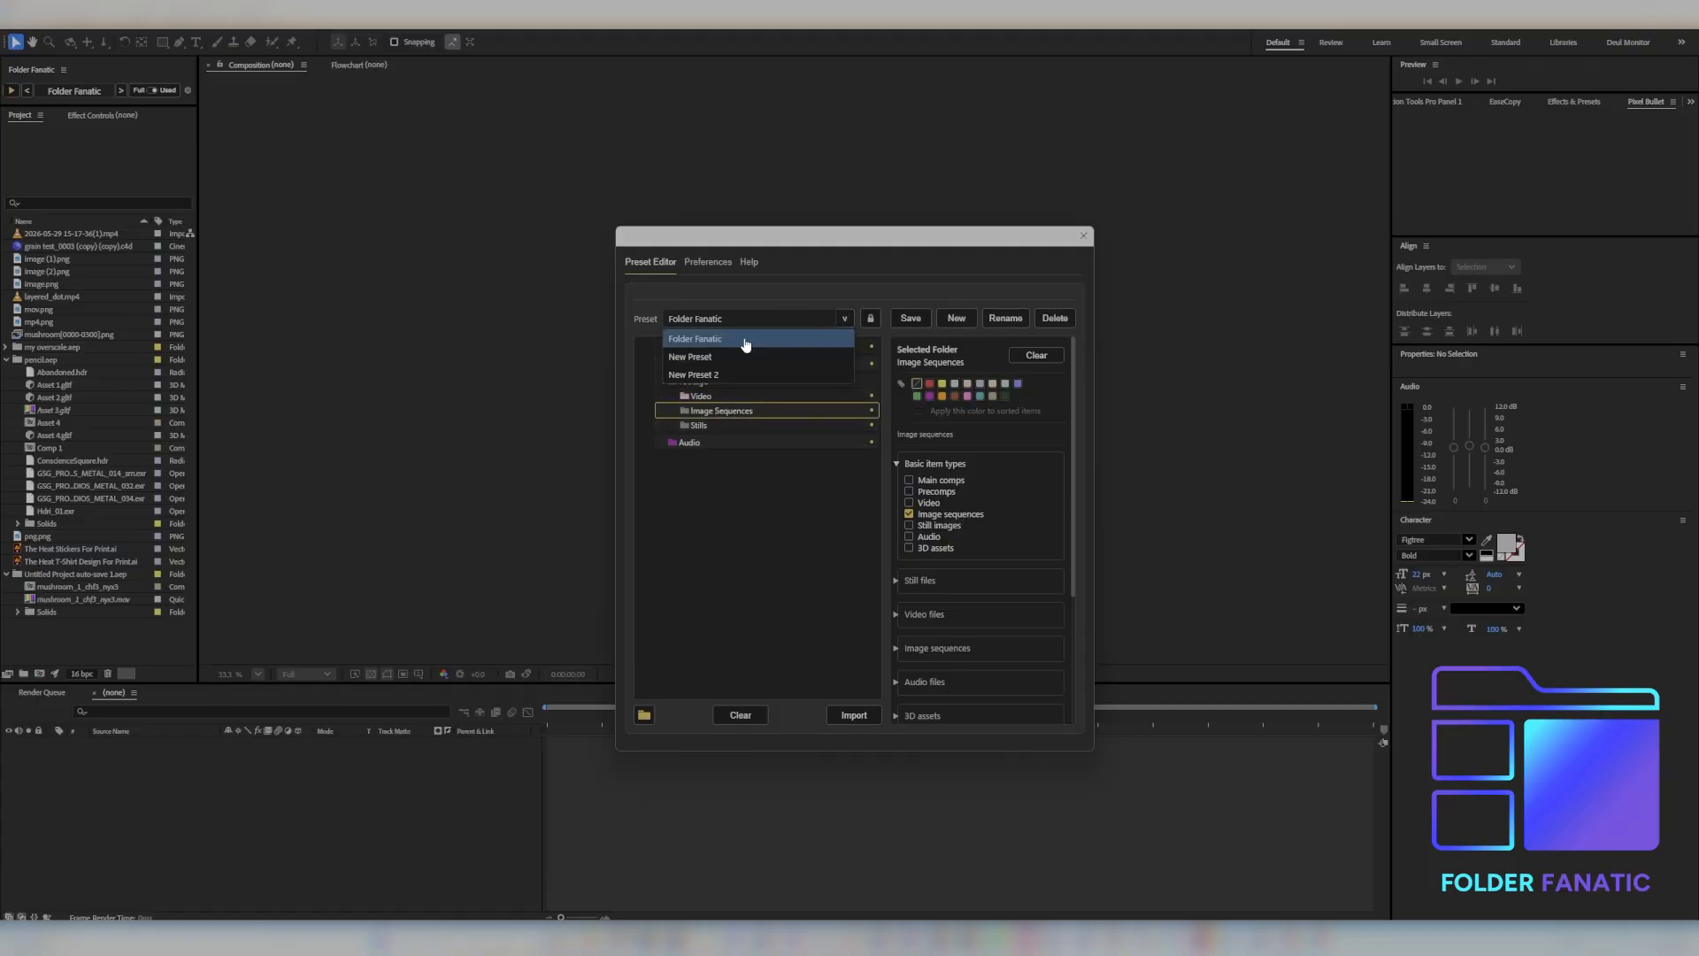
pyautogui.click(795, 496)
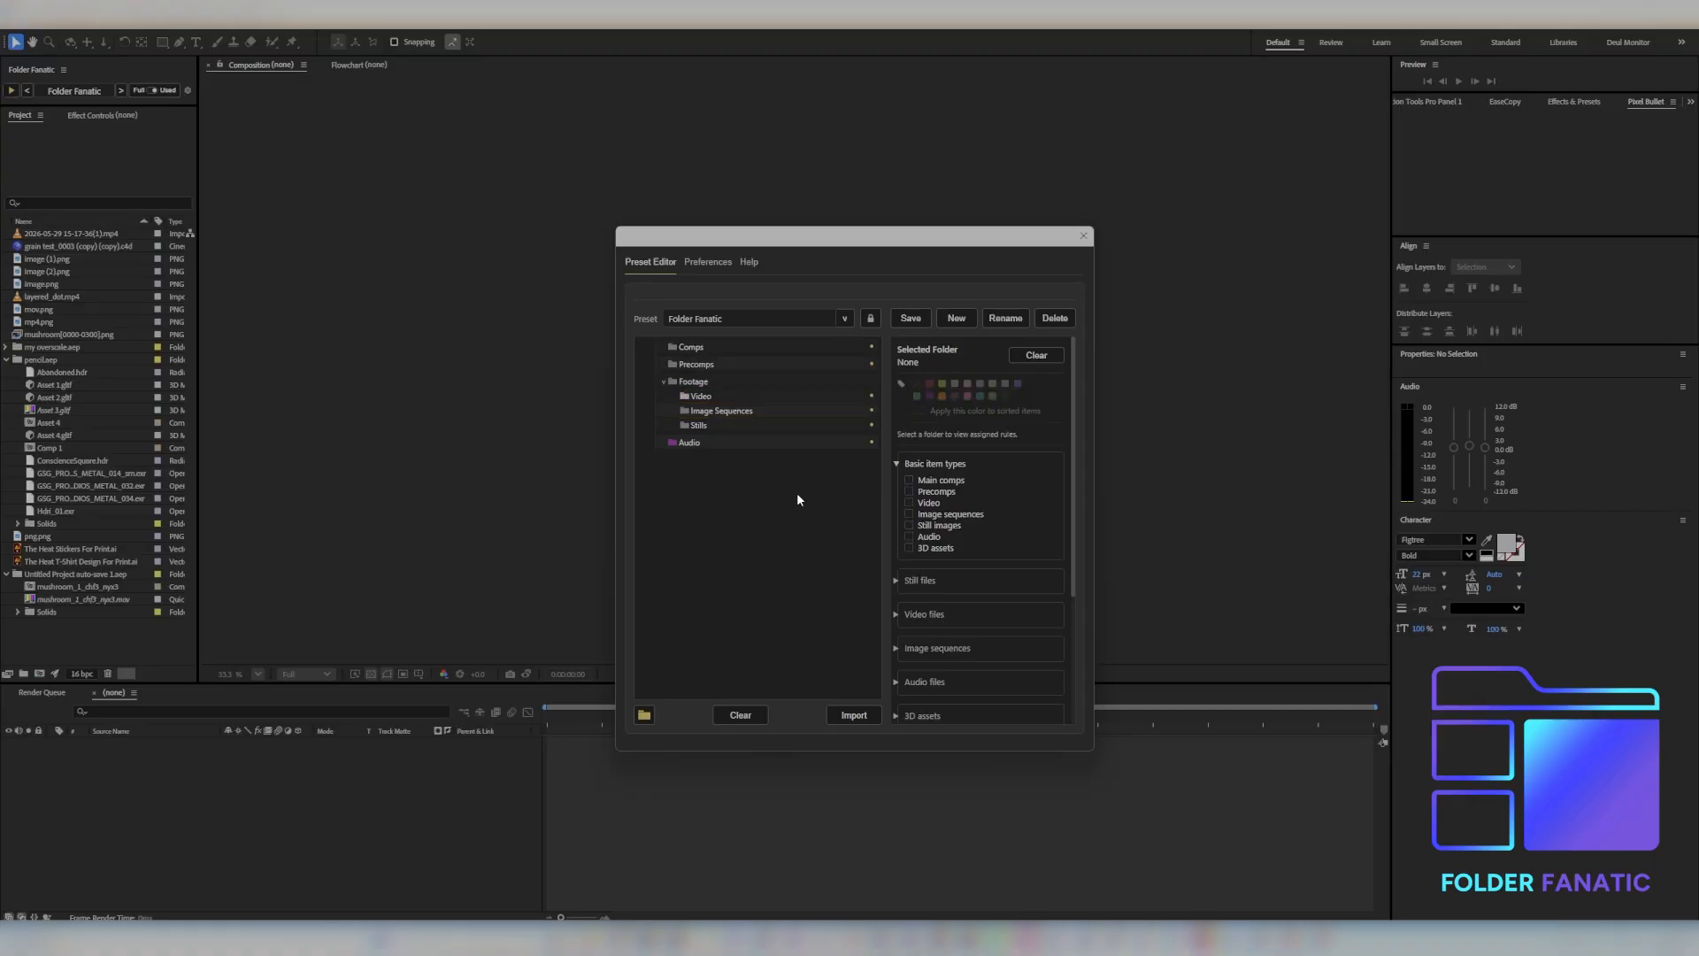
pyautogui.click(704, 411)
pyautogui.click(955, 396)
pyautogui.click(699, 424)
pyautogui.click(1006, 396)
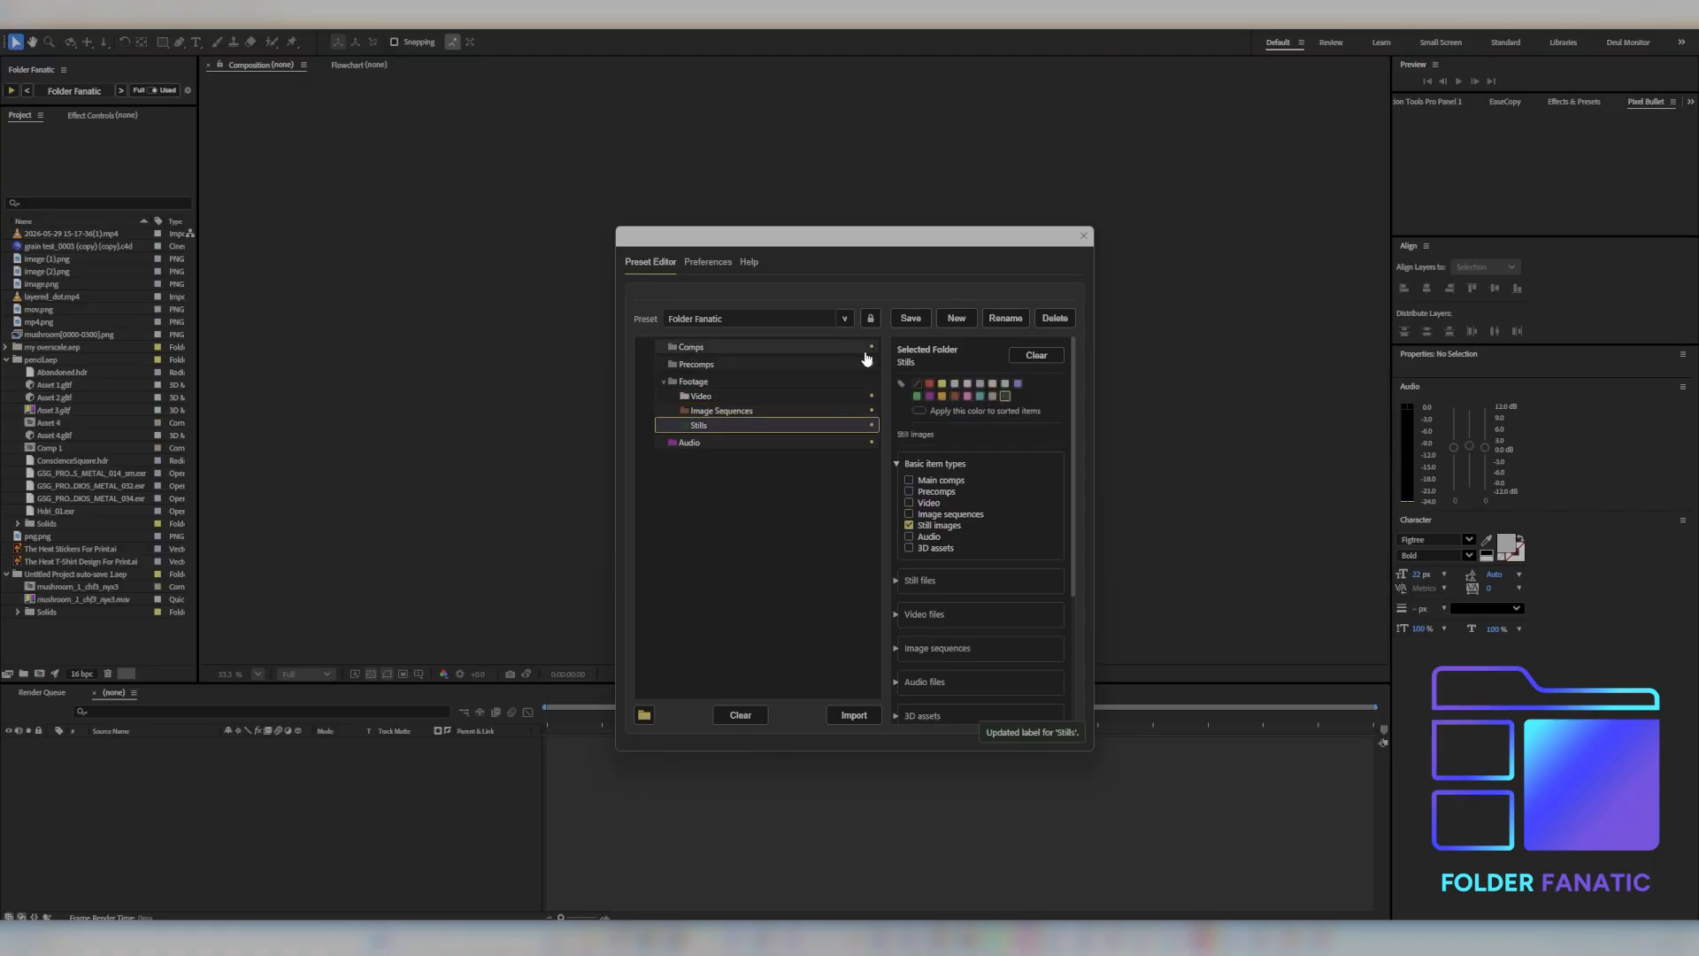
# Step: Switch to New Preset, discarding the unsaved changes to the Folder Fanatic preset
pyautogui.click(845, 319)
pyautogui.click(712, 357)
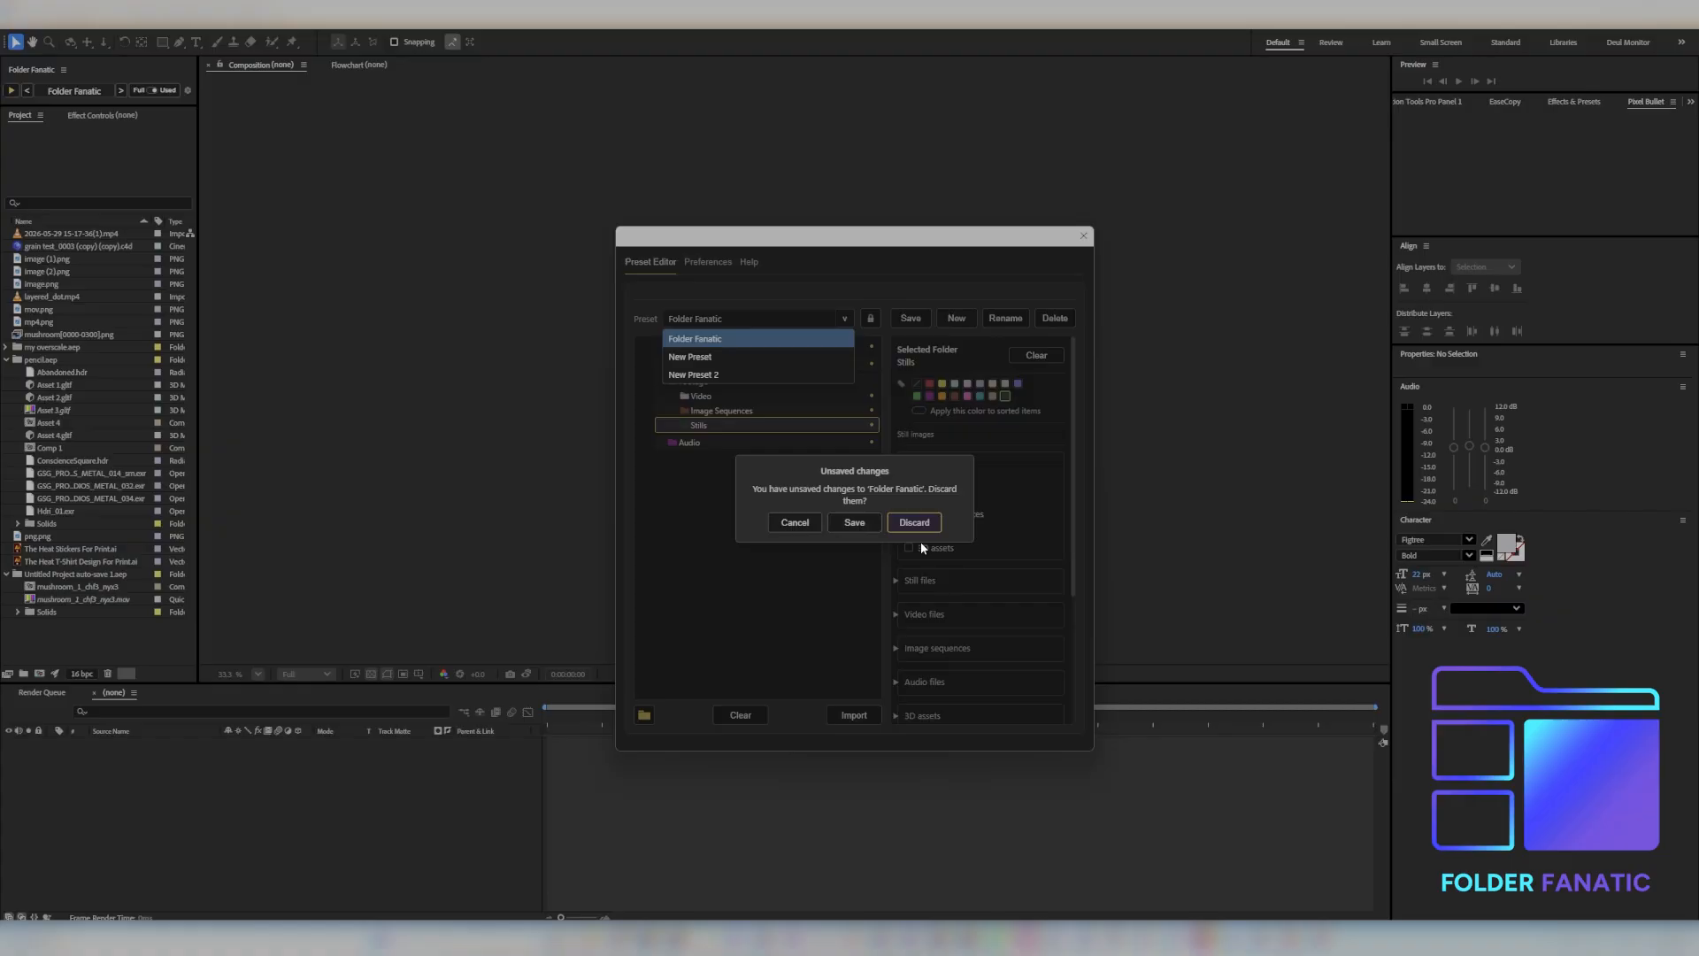
pyautogui.click(801, 523)
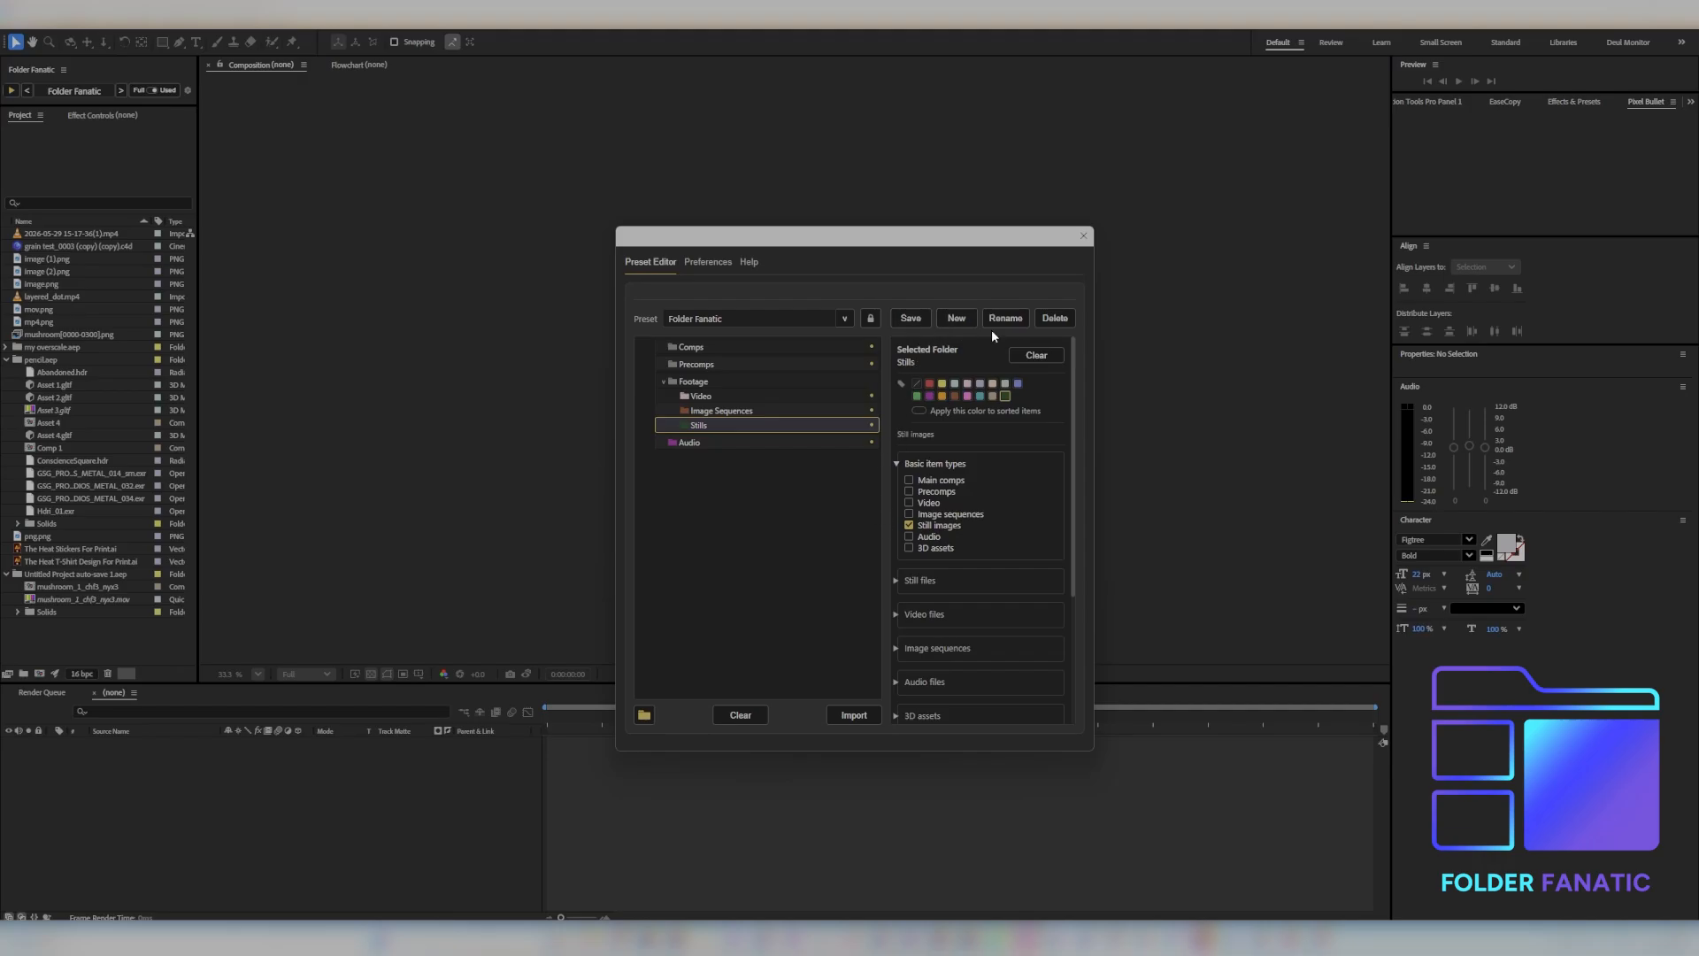
pyautogui.click(844, 318)
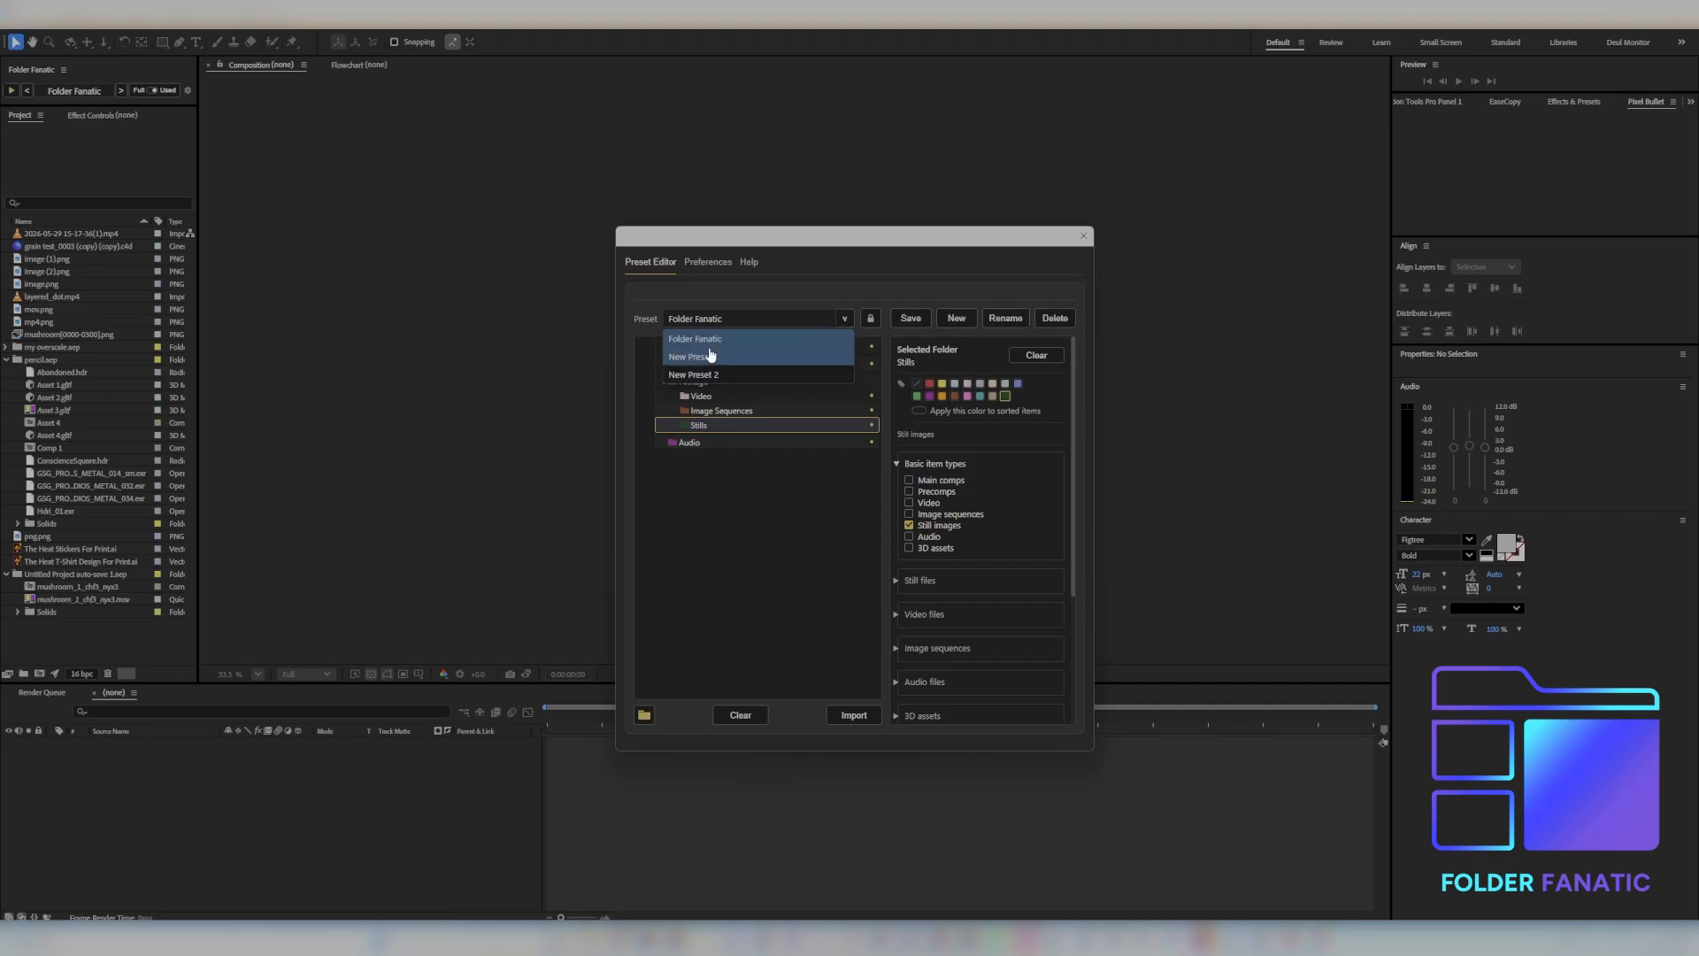
pyautogui.click(911, 522)
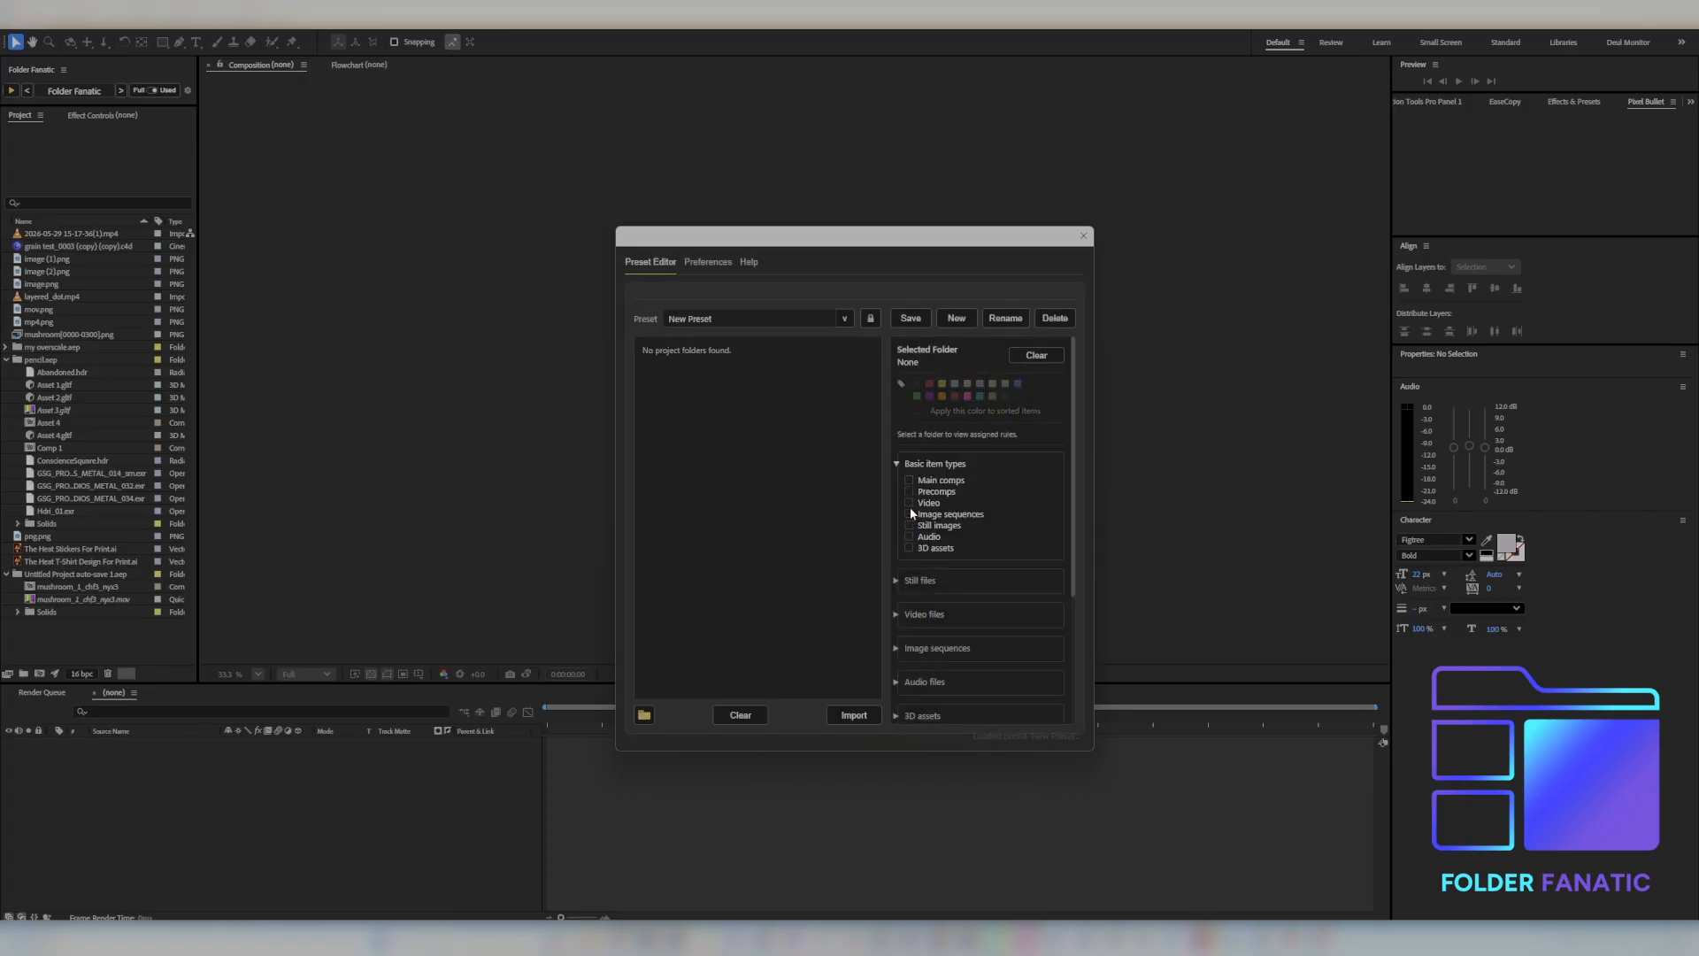
# Step: Rename the New Preset preset as Client A
pyautogui.click(1006, 321)
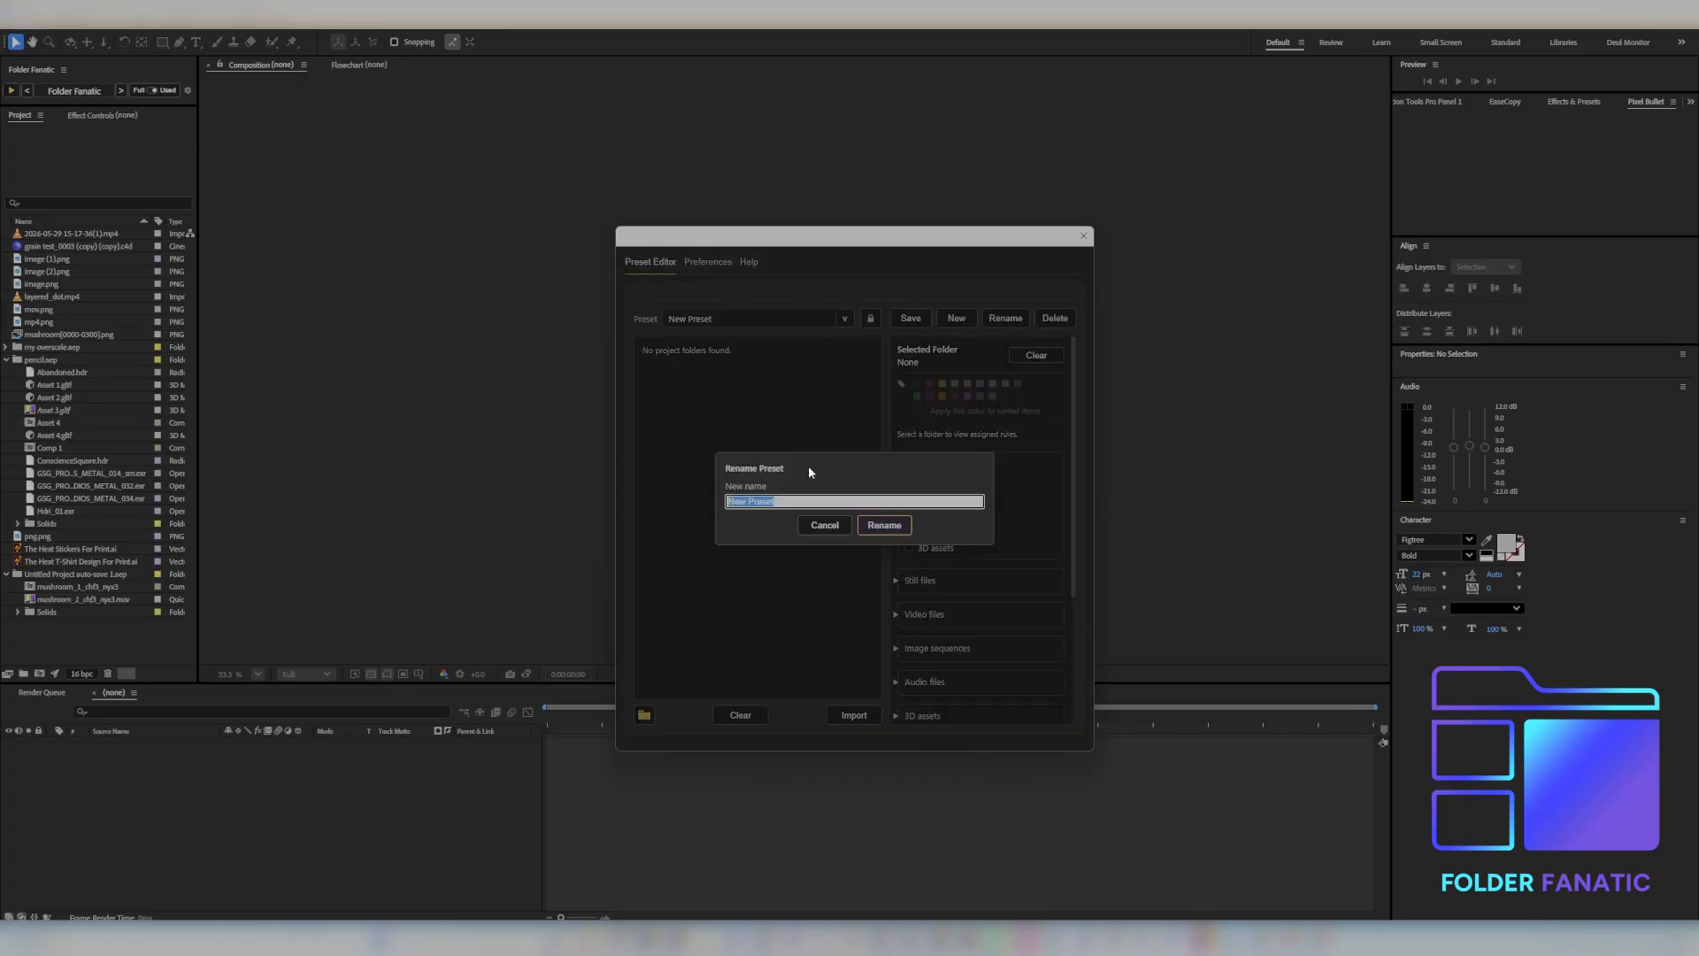
pyautogui.write('Client A')
pyautogui.click(884, 525)
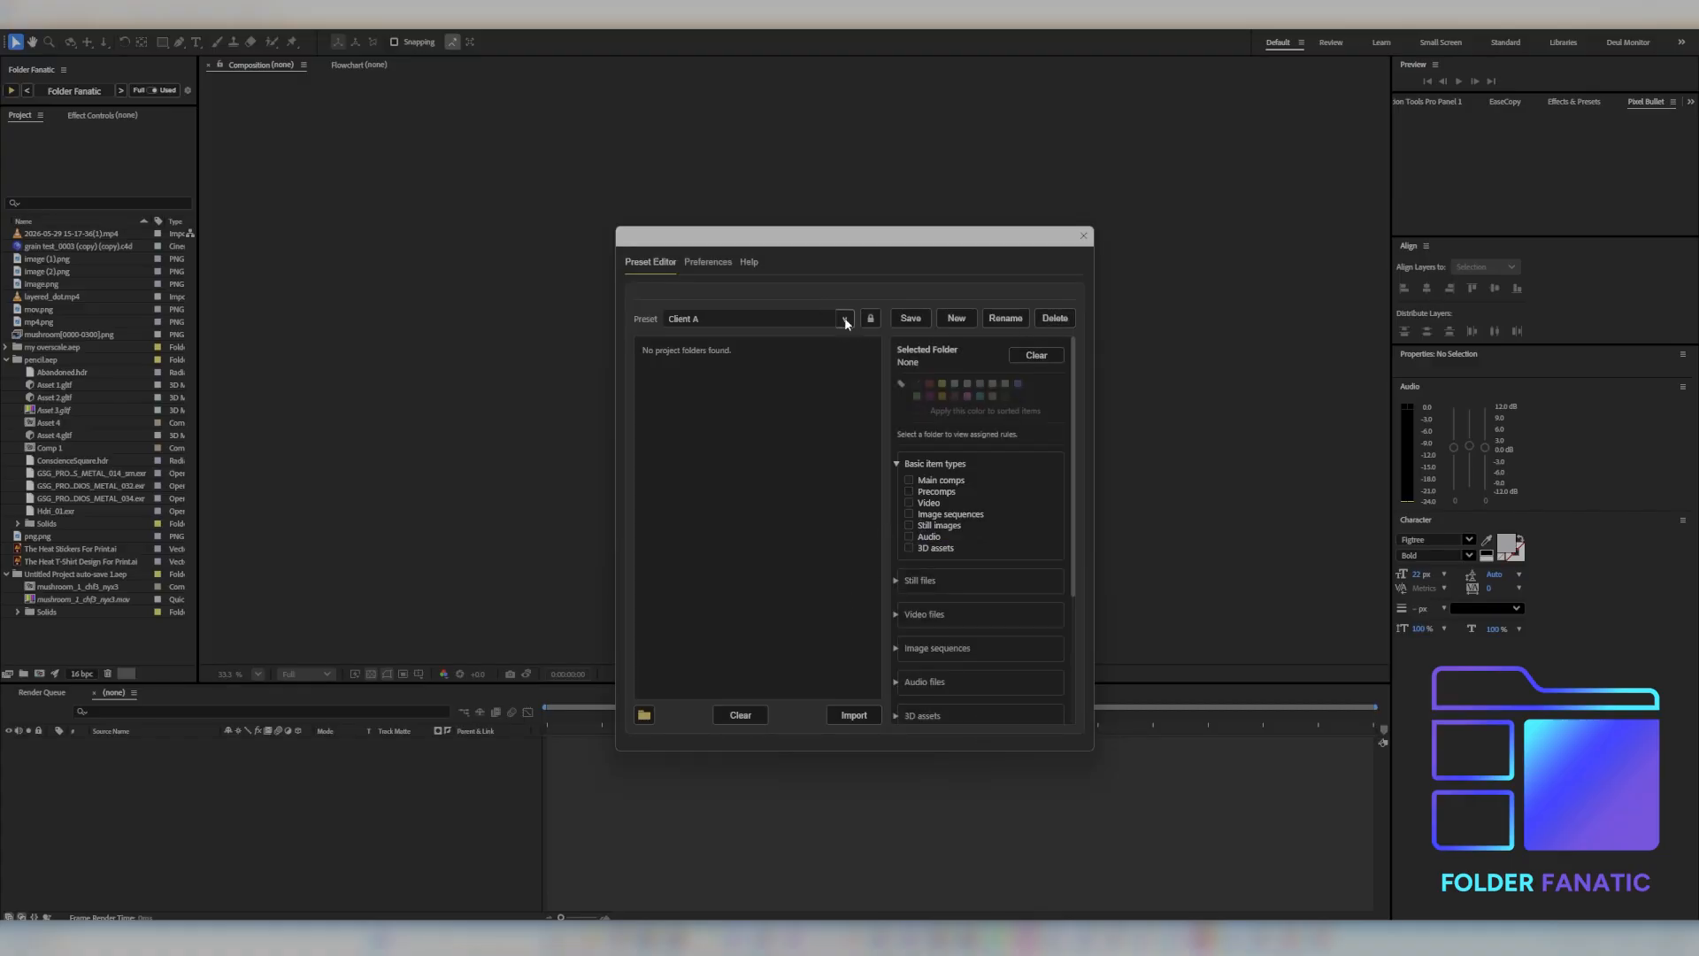
# Step: Delete the New Preset 2 preset and the Folder Fanatic preset
pyautogui.click(844, 319)
pyautogui.click(732, 375)
pyautogui.click(1055, 318)
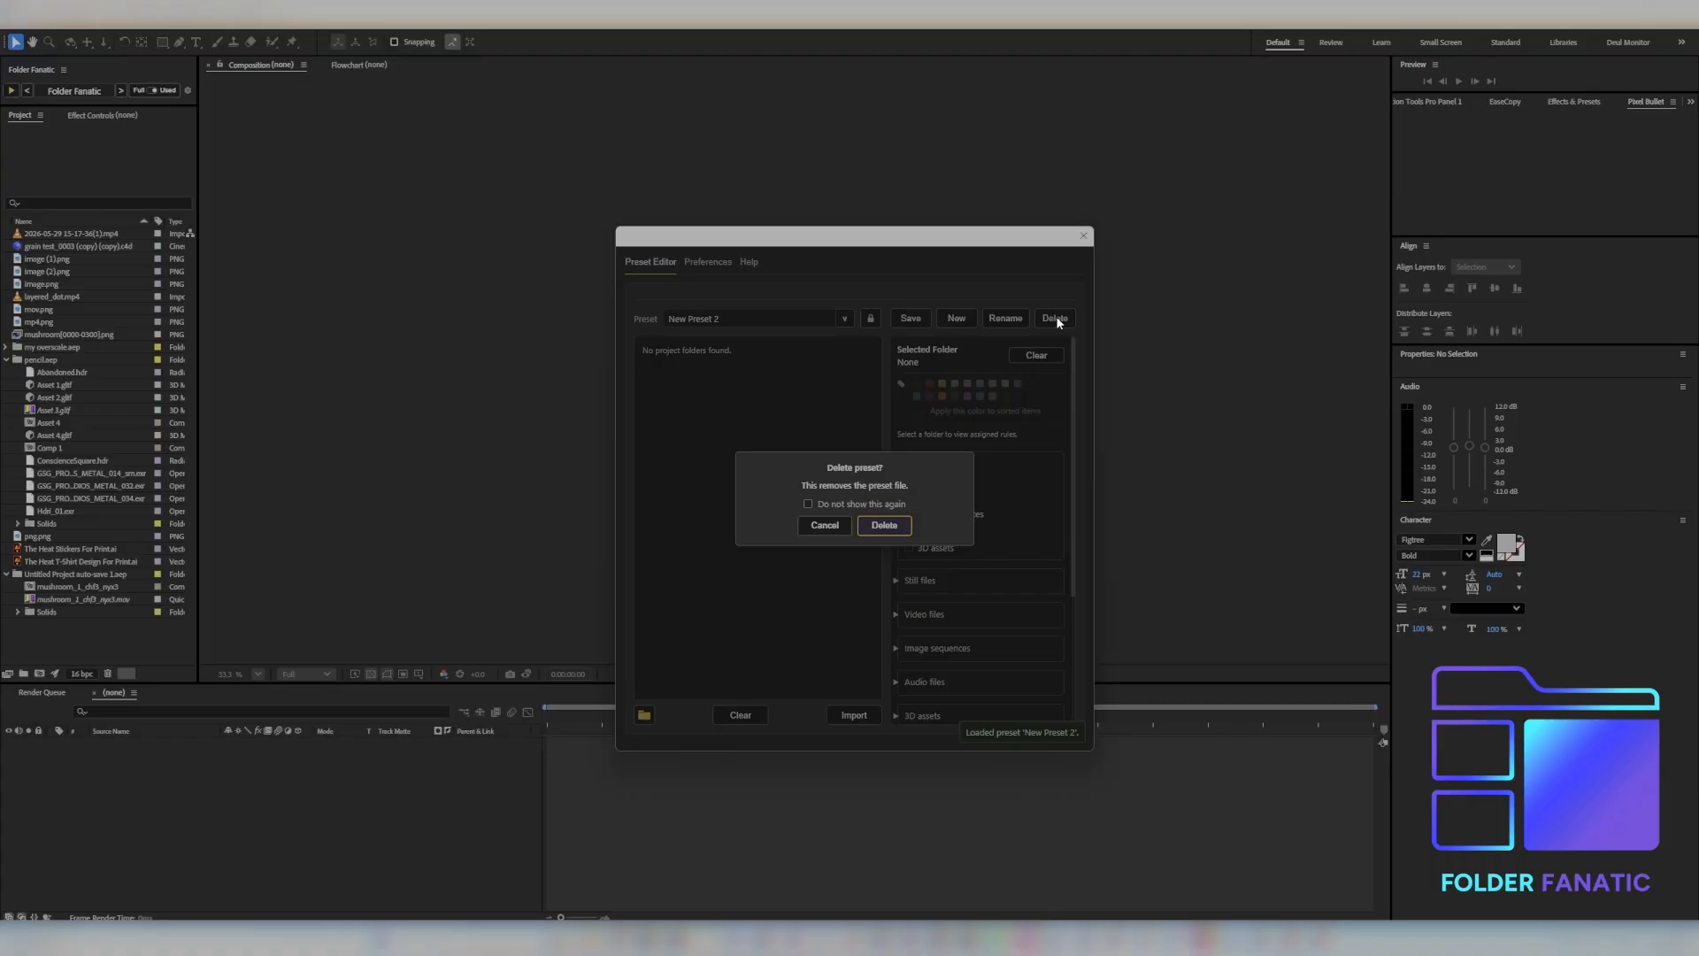
pyautogui.click(823, 523)
pyautogui.click(1055, 319)
pyautogui.click(885, 524)
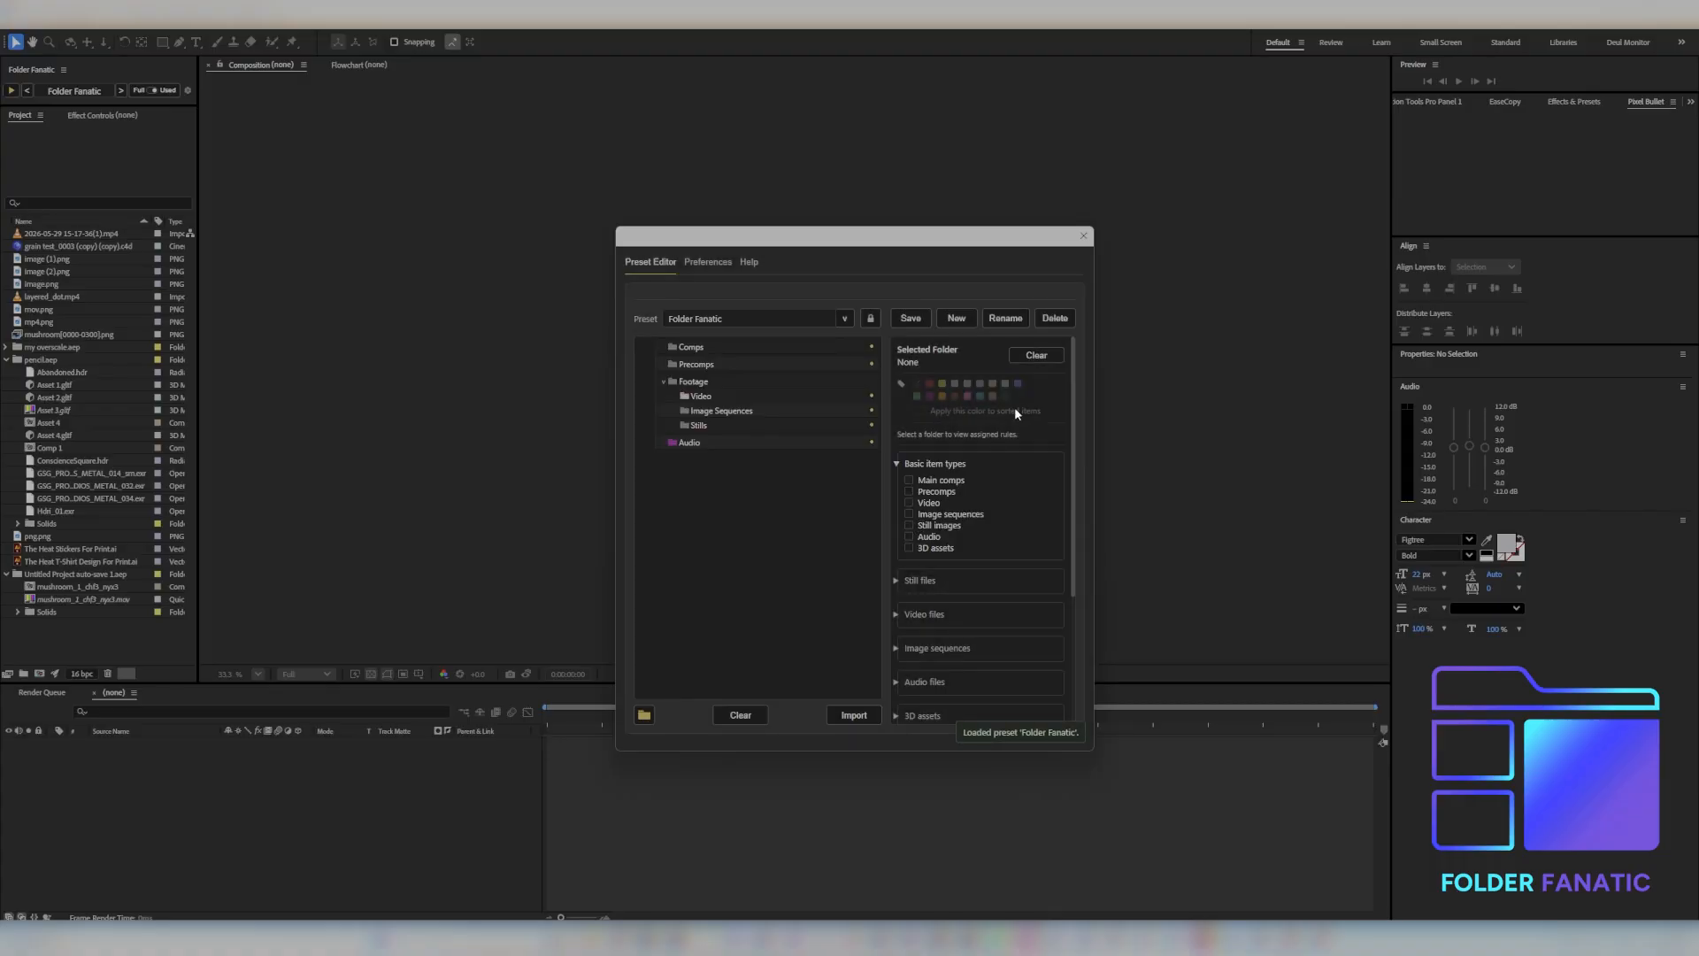
pyautogui.click(1055, 319)
pyautogui.click(880, 526)
# Step: Create a preset named New Preset with the Start fresh option after trying the option to copy another preset
pyautogui.click(956, 320)
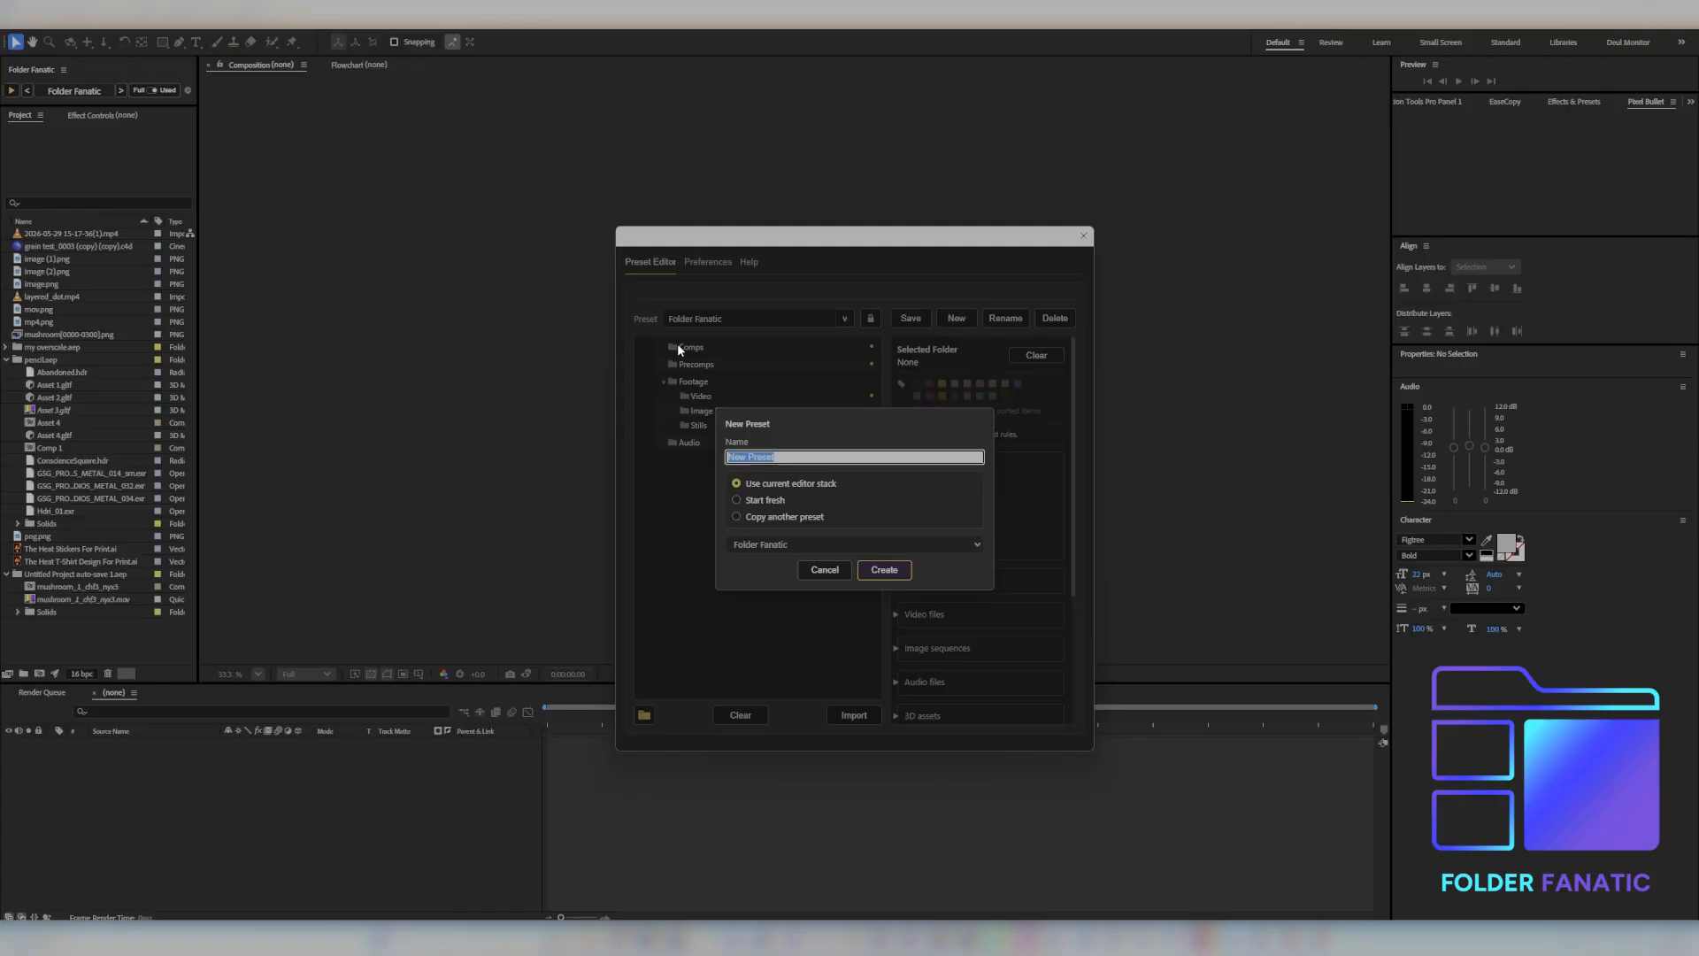
pyautogui.click(762, 517)
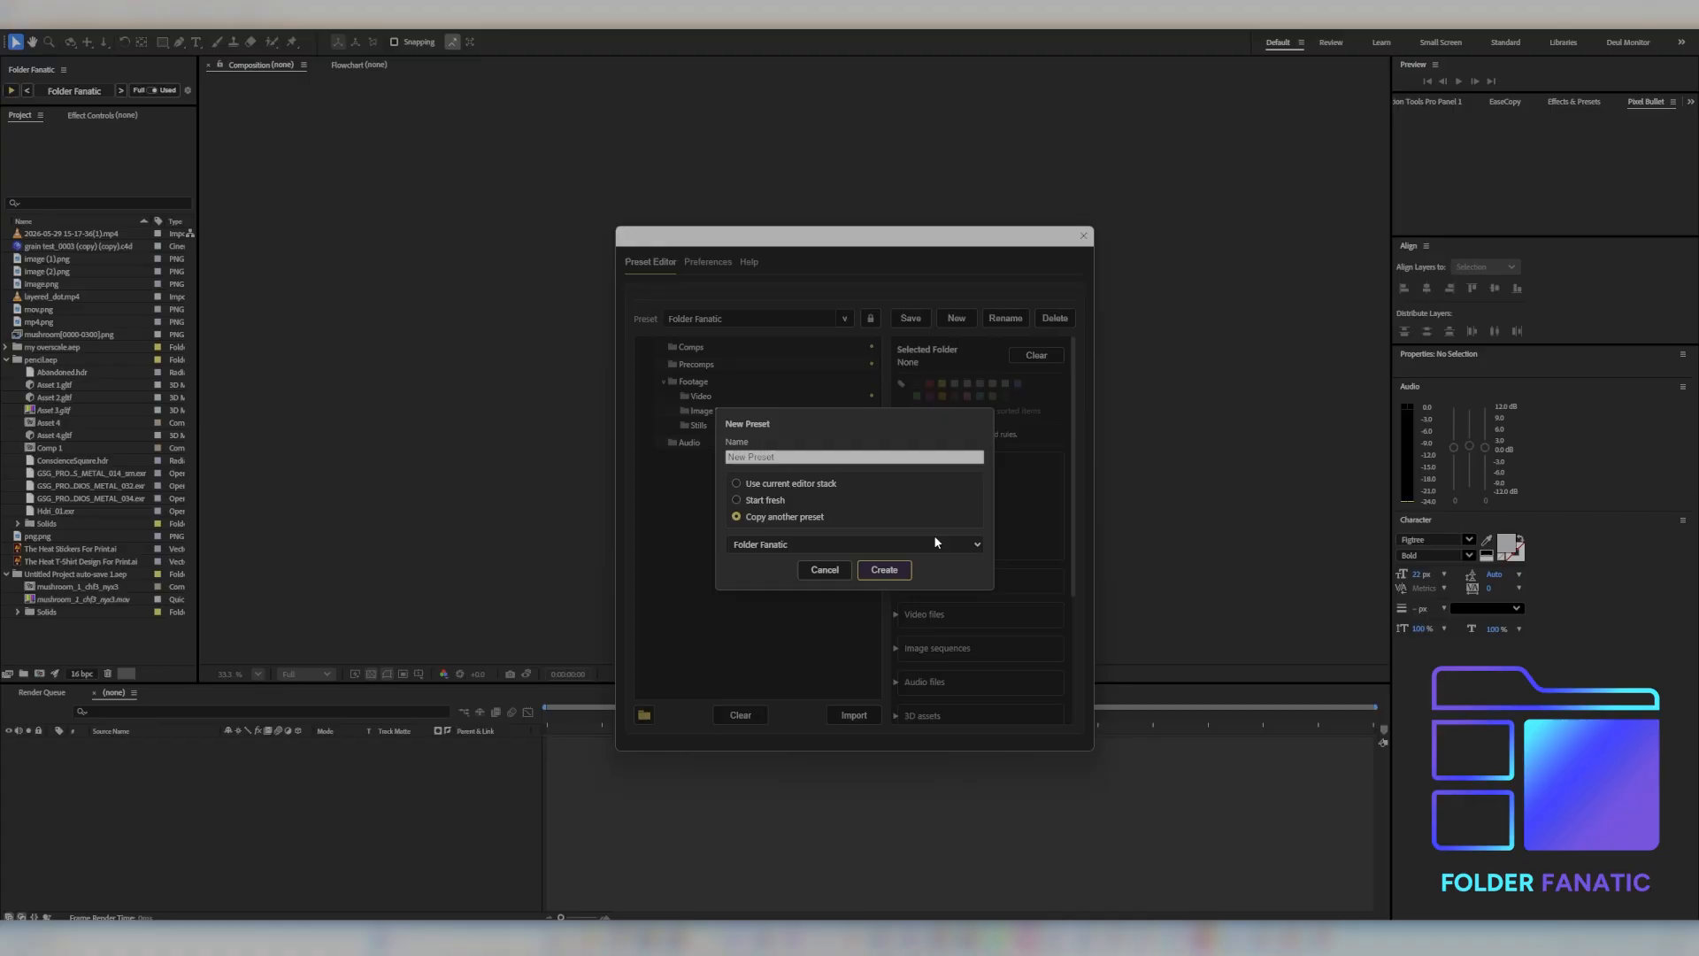
pyautogui.click(965, 547)
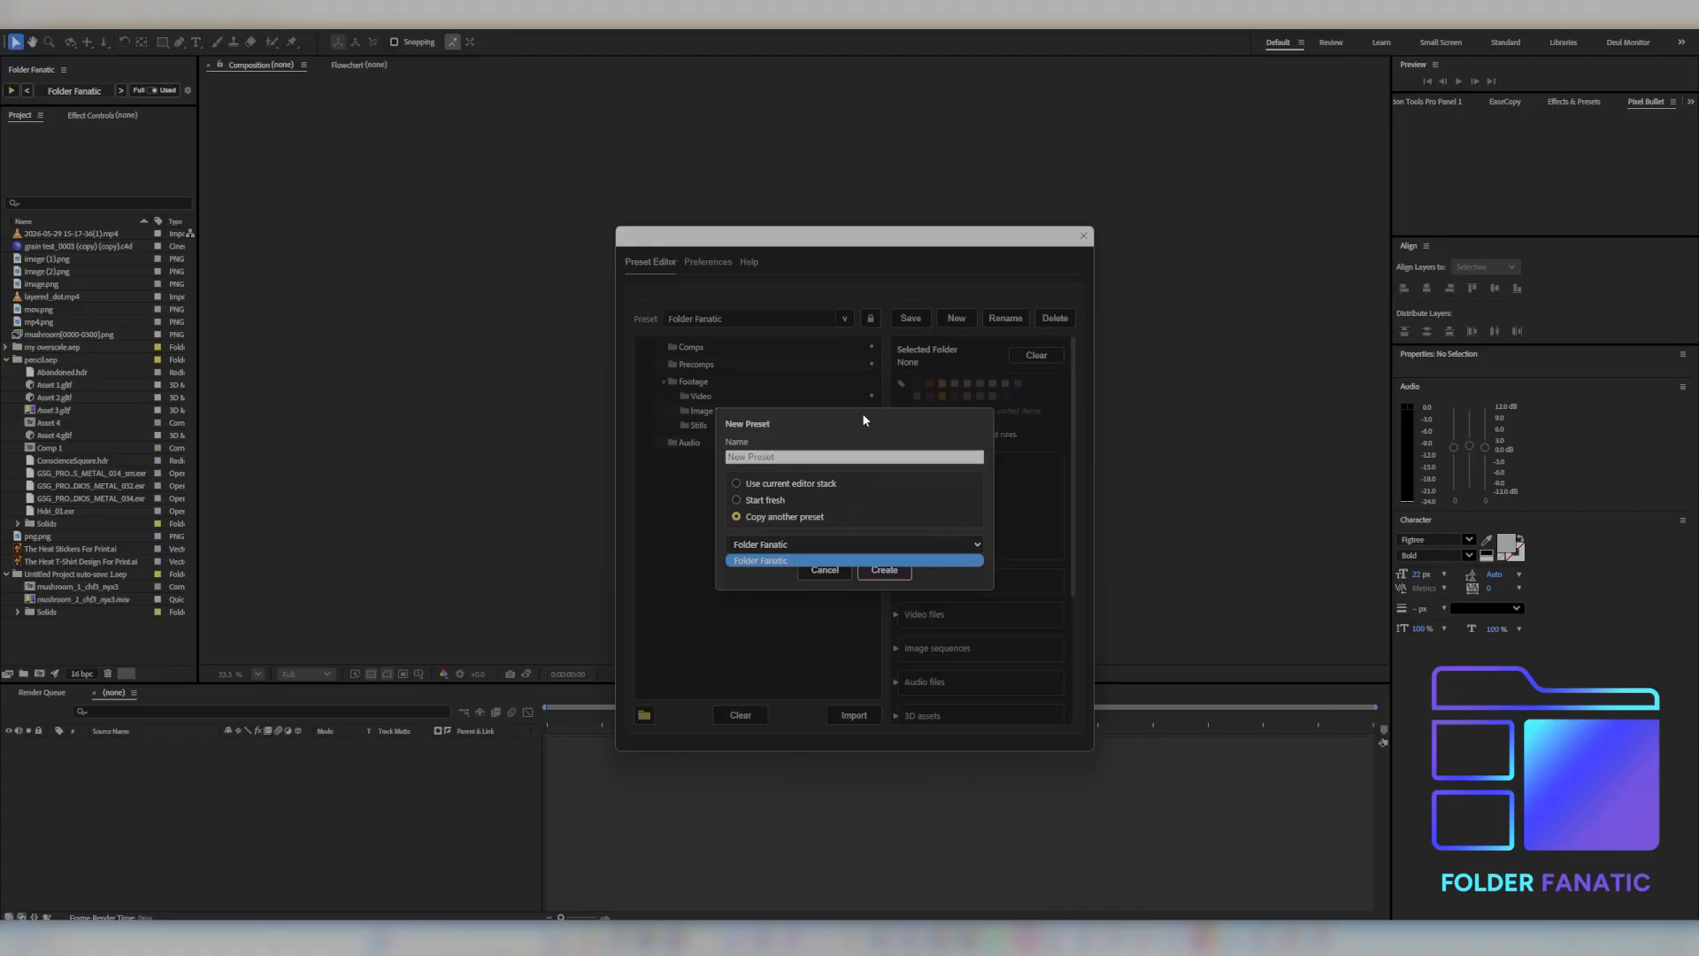
pyautogui.click(773, 501)
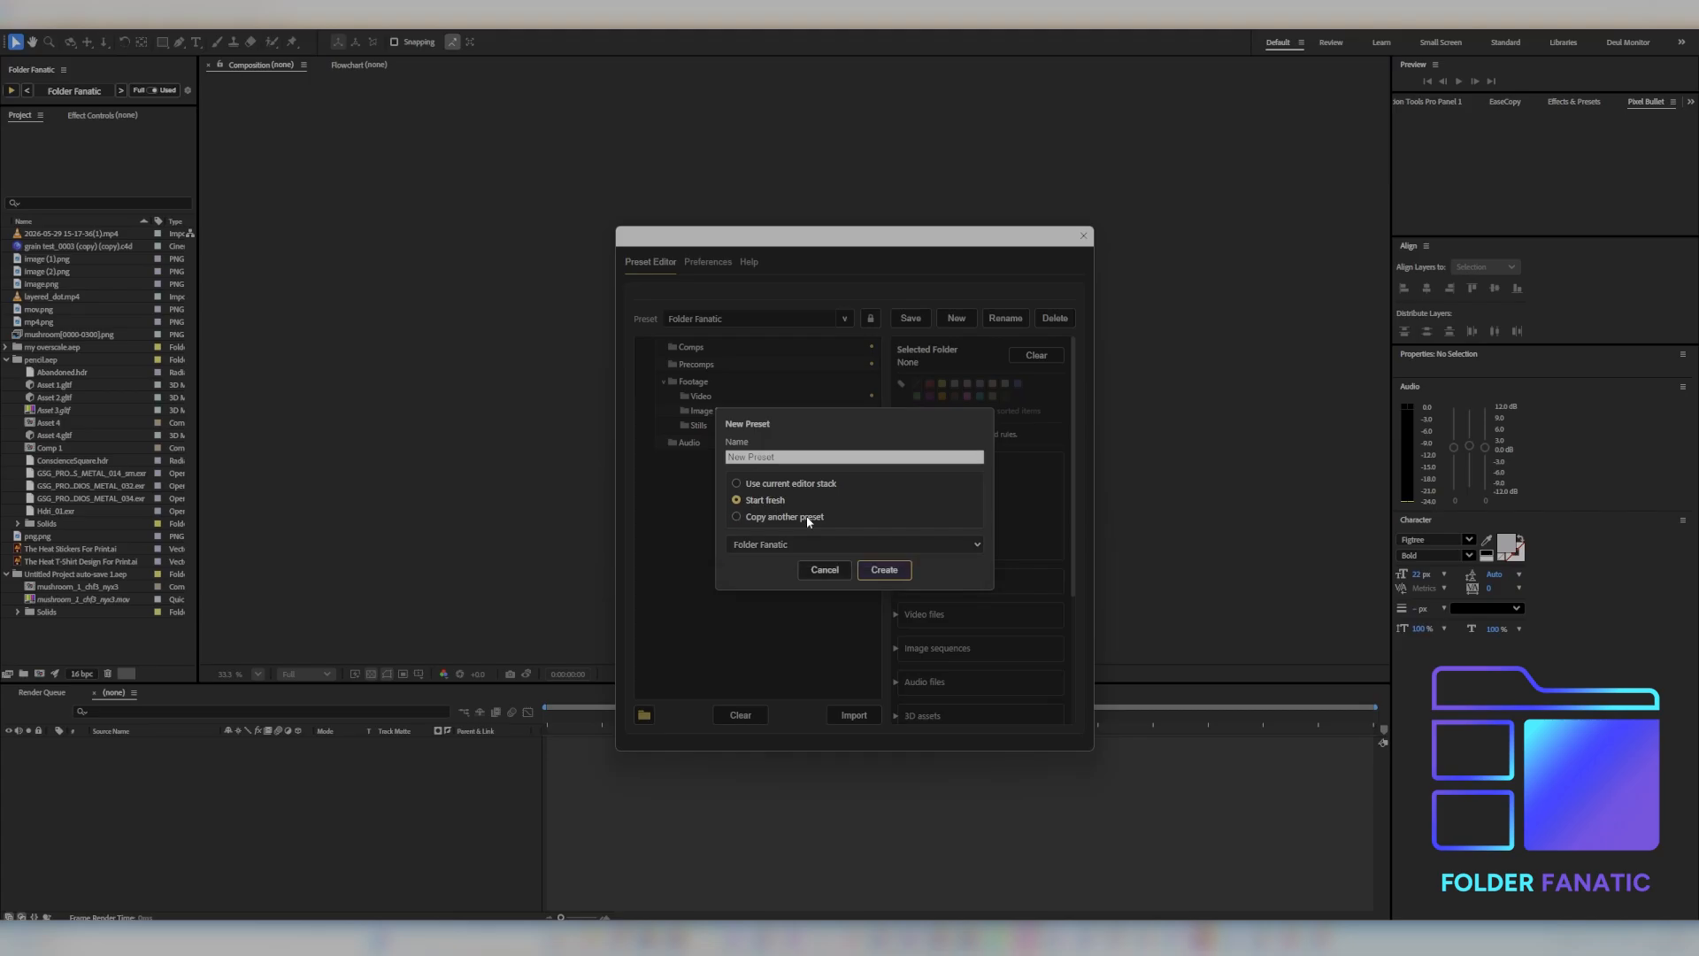
pyautogui.click(869, 571)
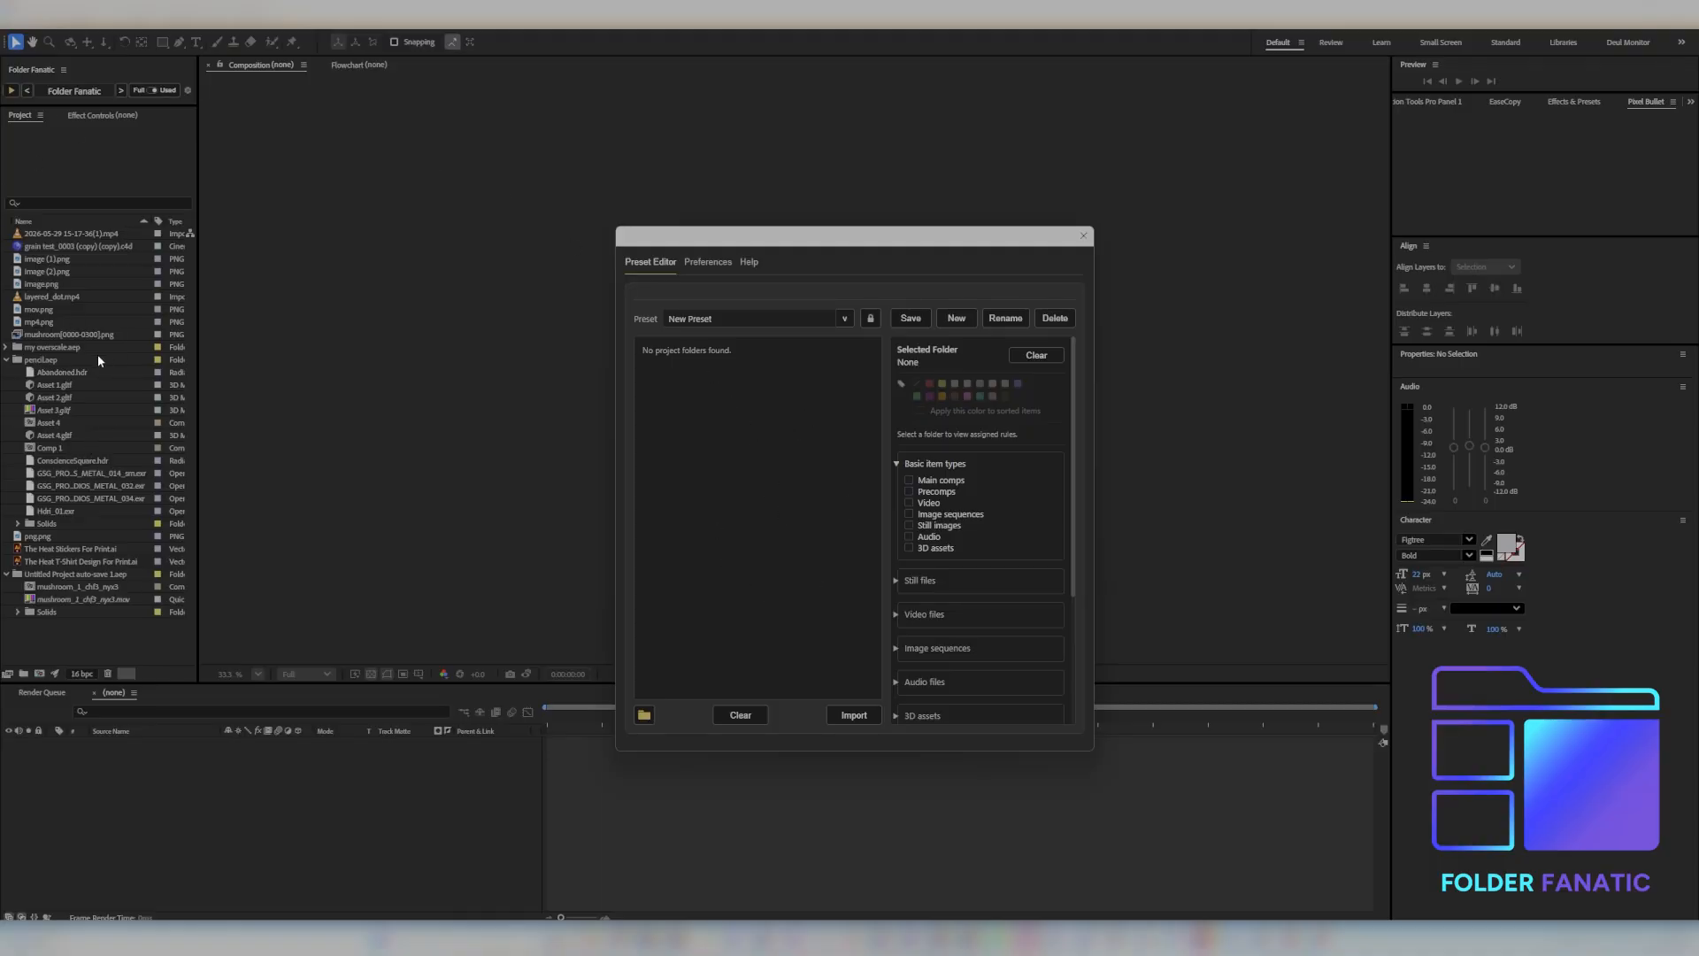
# Step: Add a Comps folder to the new preset with Main and Precomps subfolders inside it
pyautogui.click(645, 715)
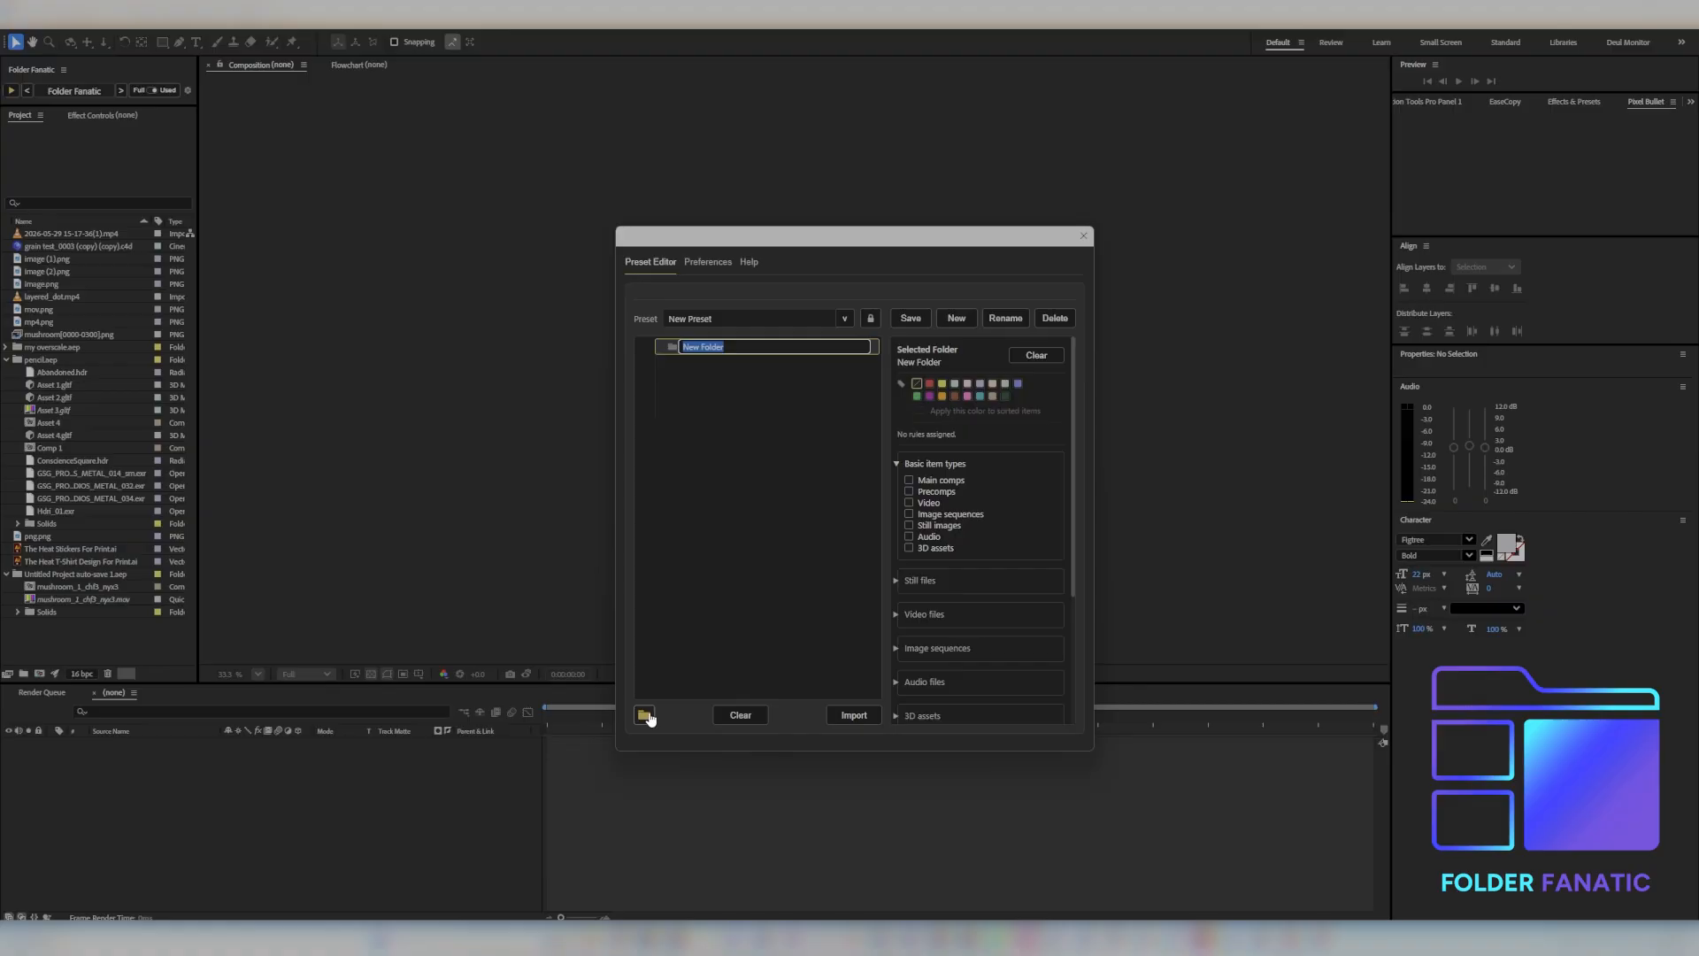
pyautogui.write('Comps')
pyautogui.press('Return')
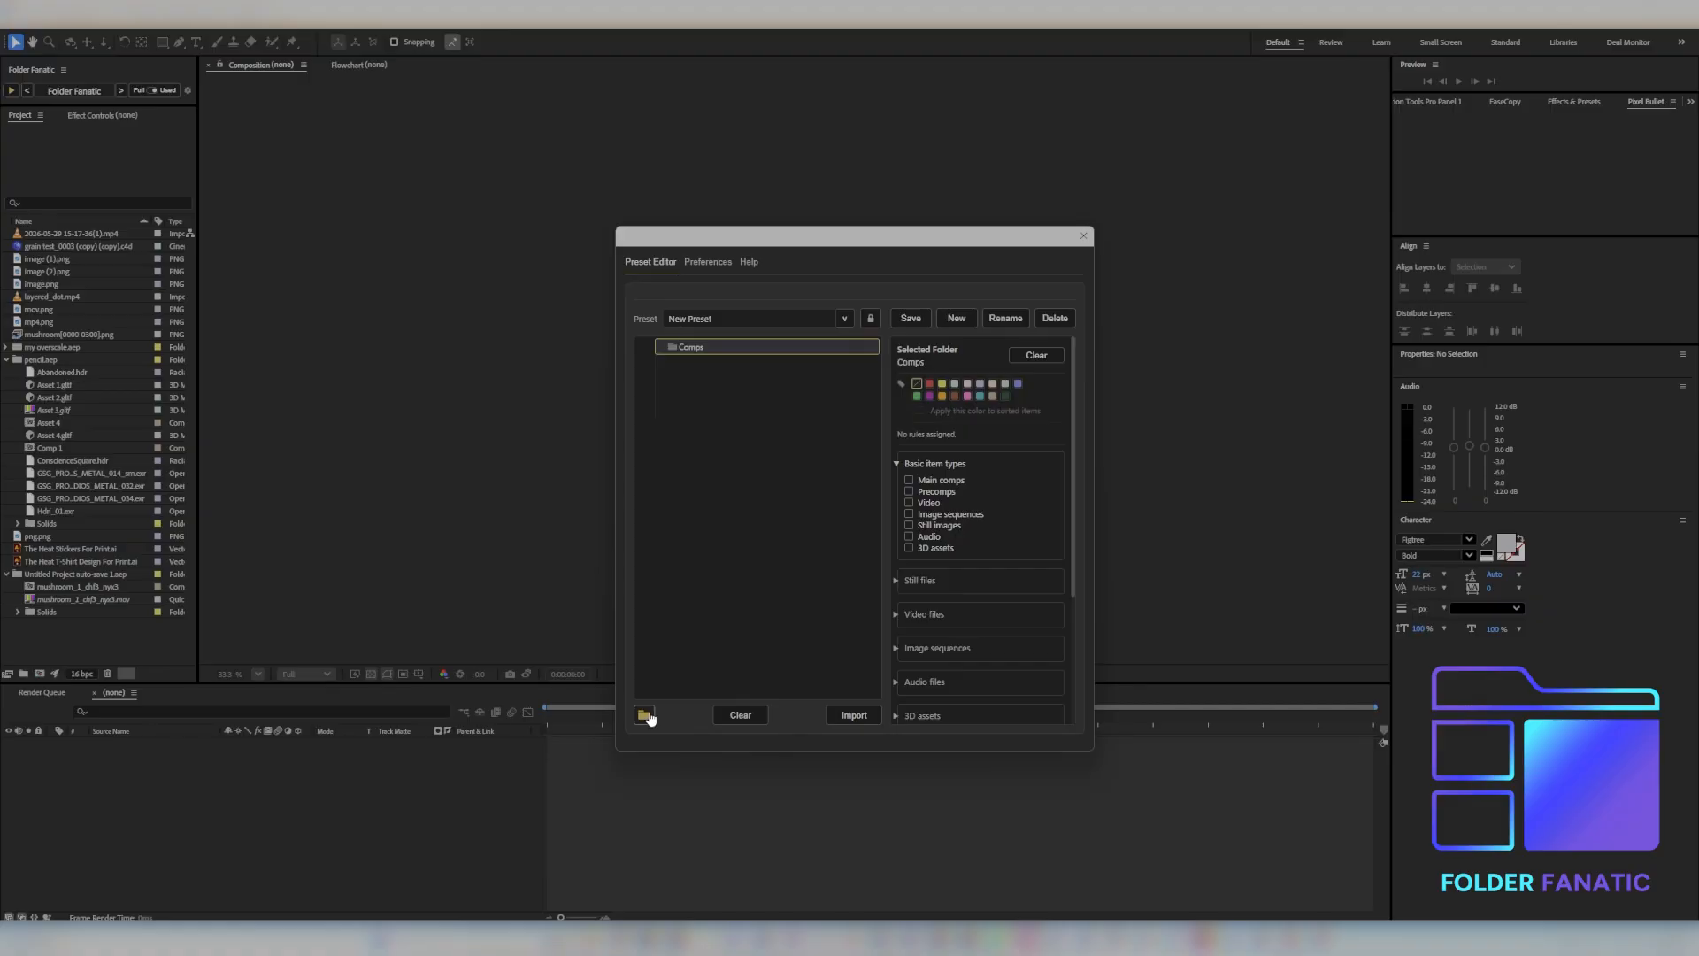
pyautogui.click(645, 715)
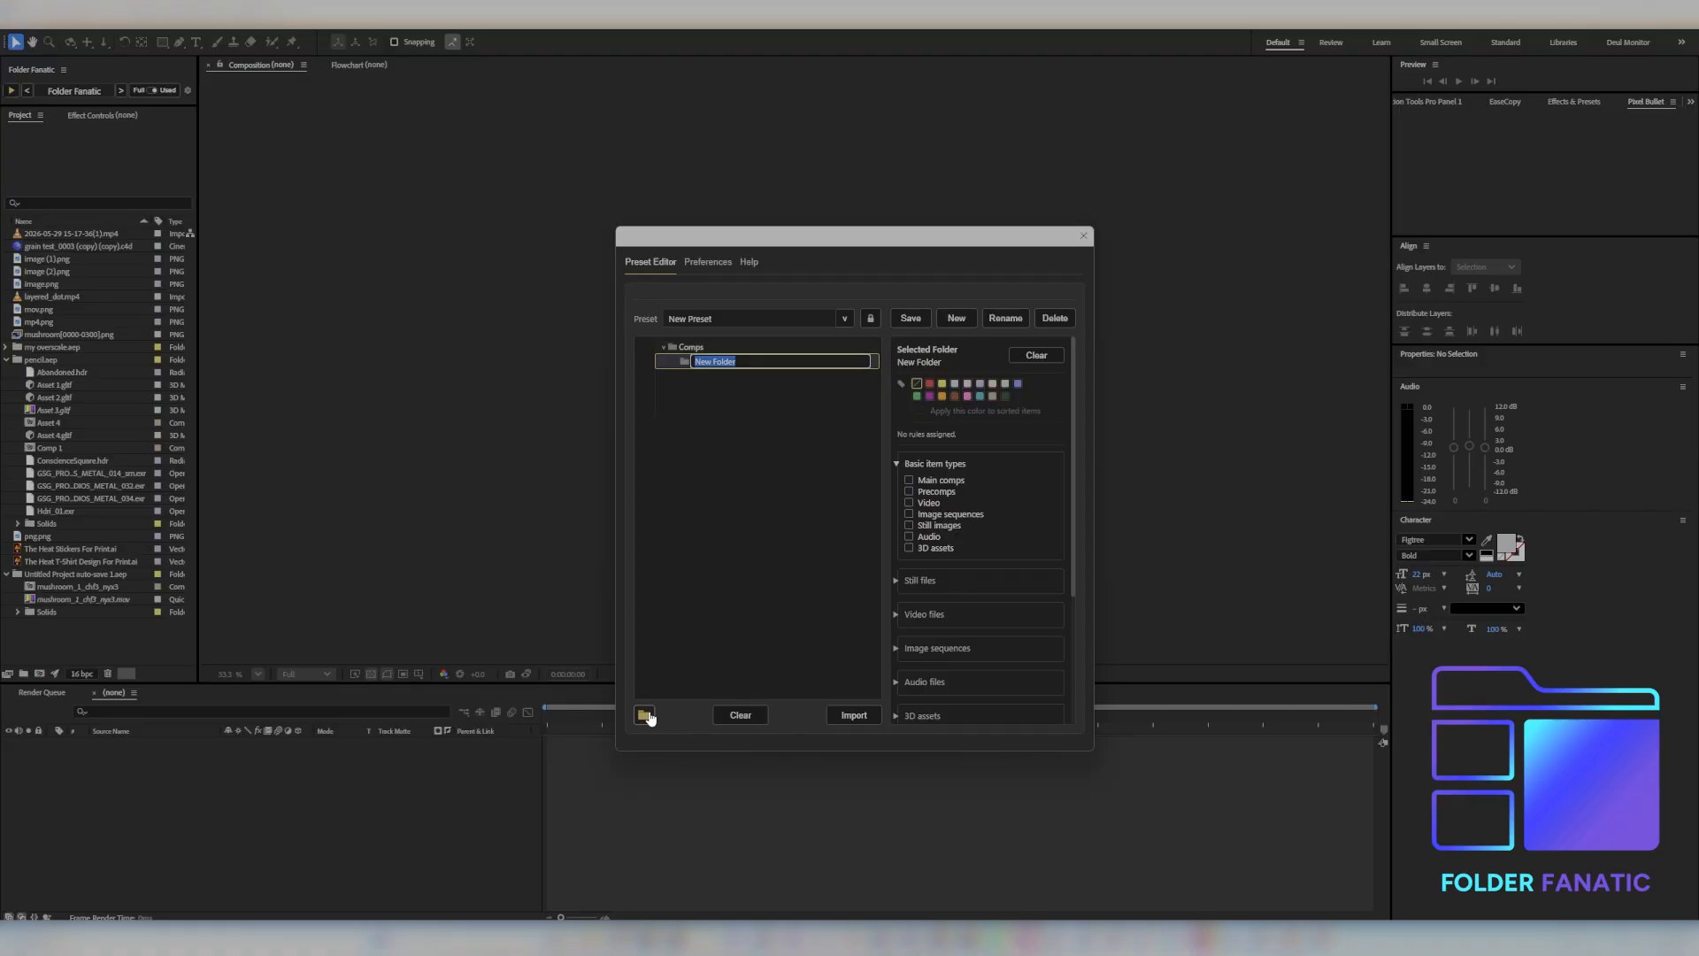
pyautogui.write('Main')
pyautogui.press('Return')
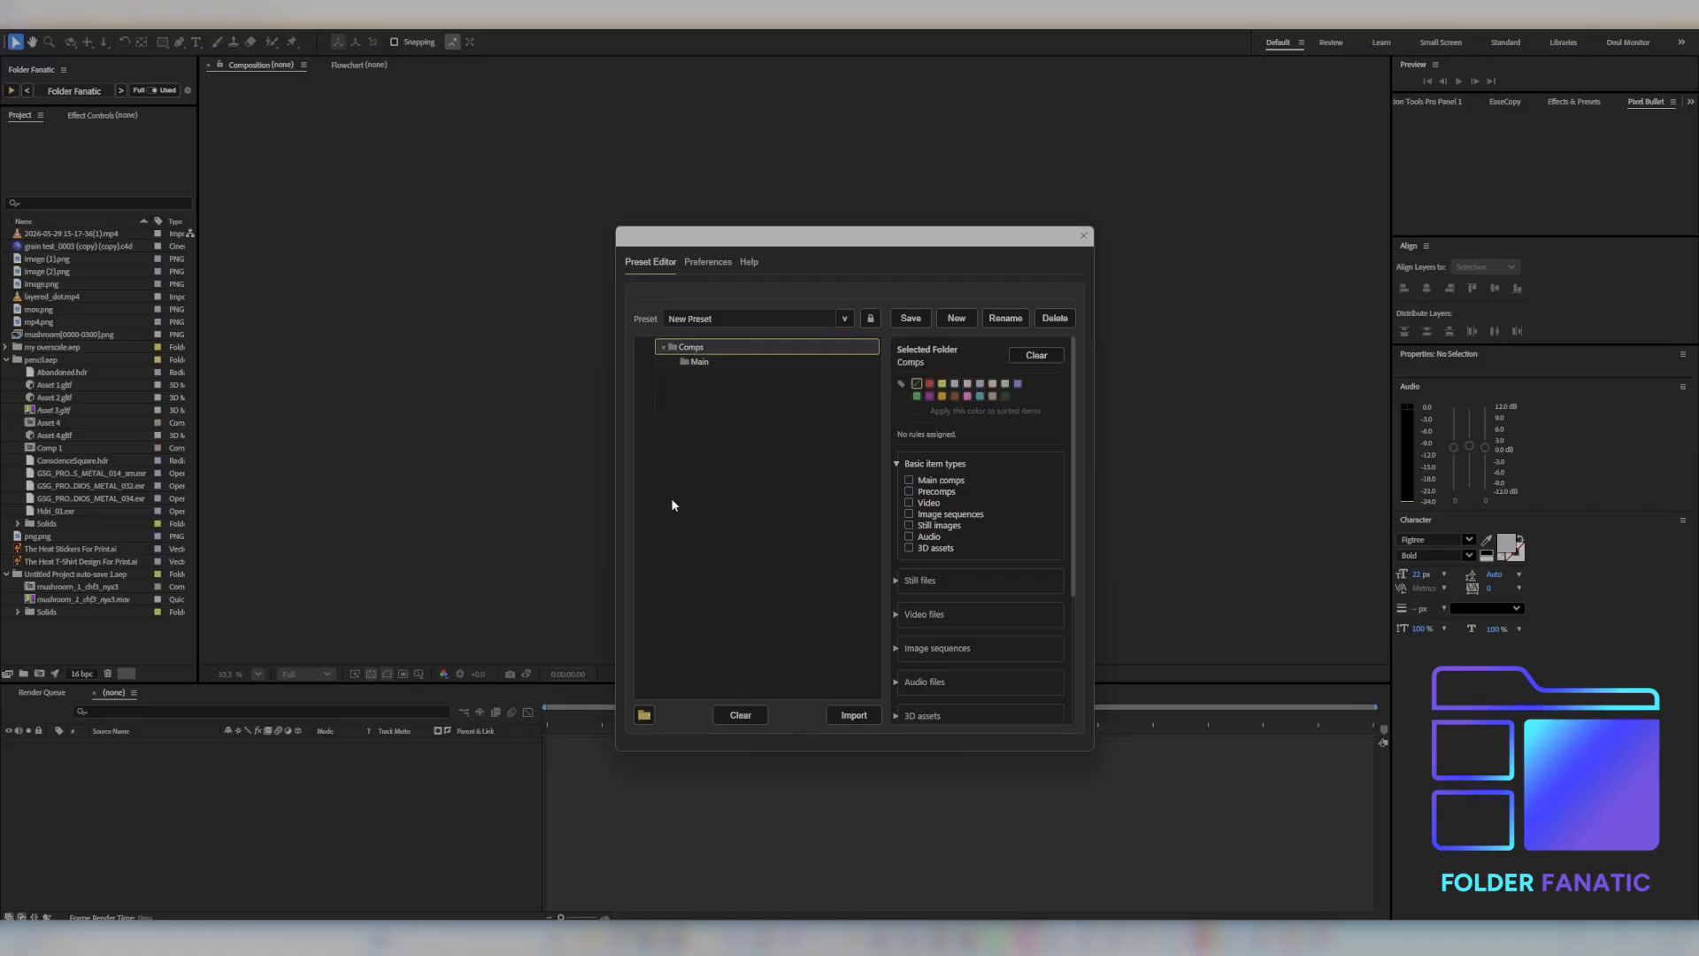
pyautogui.click(645, 715)
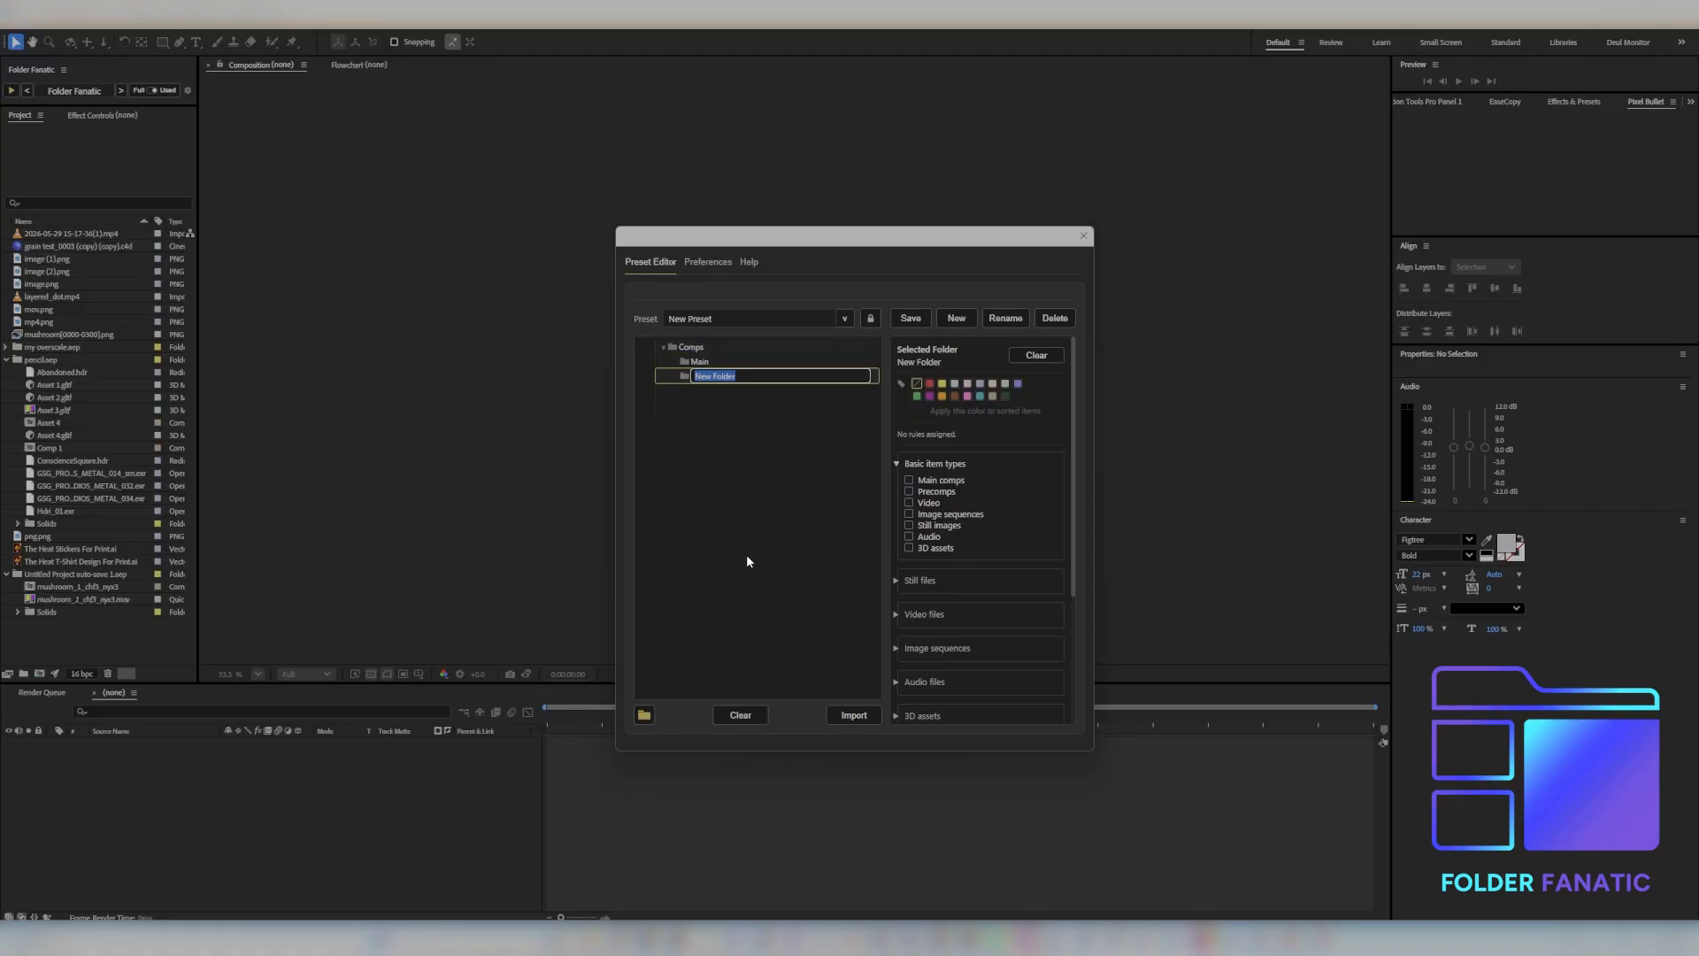
pyautogui.write('Precomps')
pyautogui.press('Return')
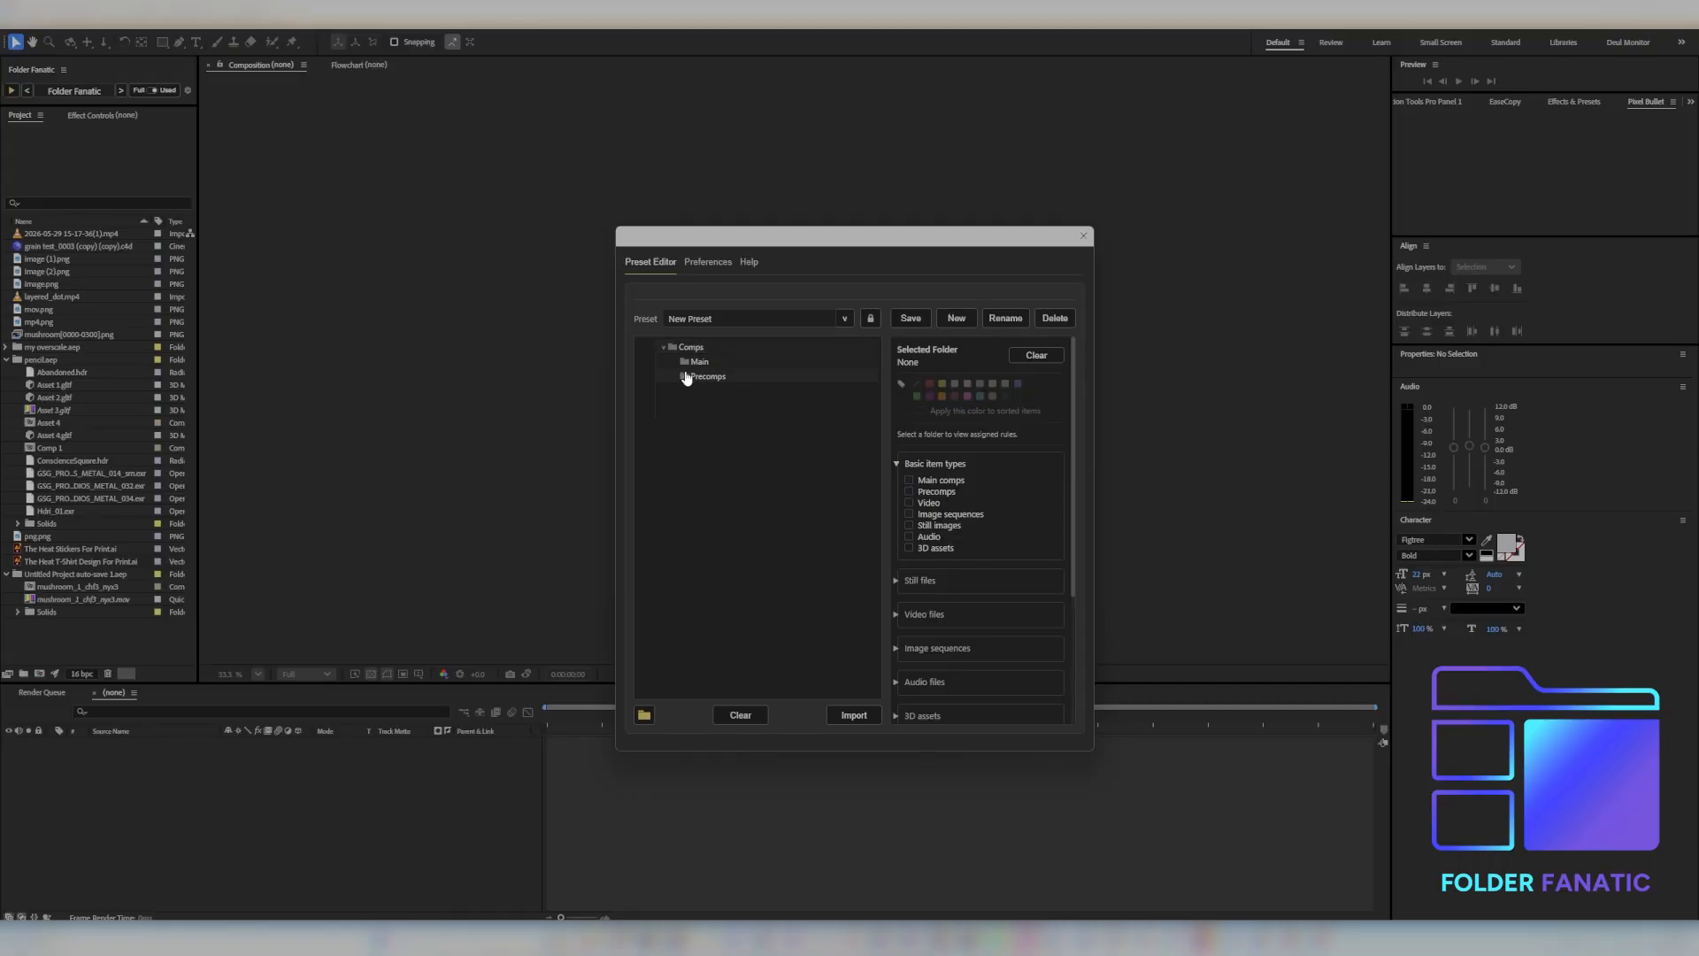
# Step: Add a folder with the default name inside Precomps and move it out to the top level
pyautogui.click(686, 378)
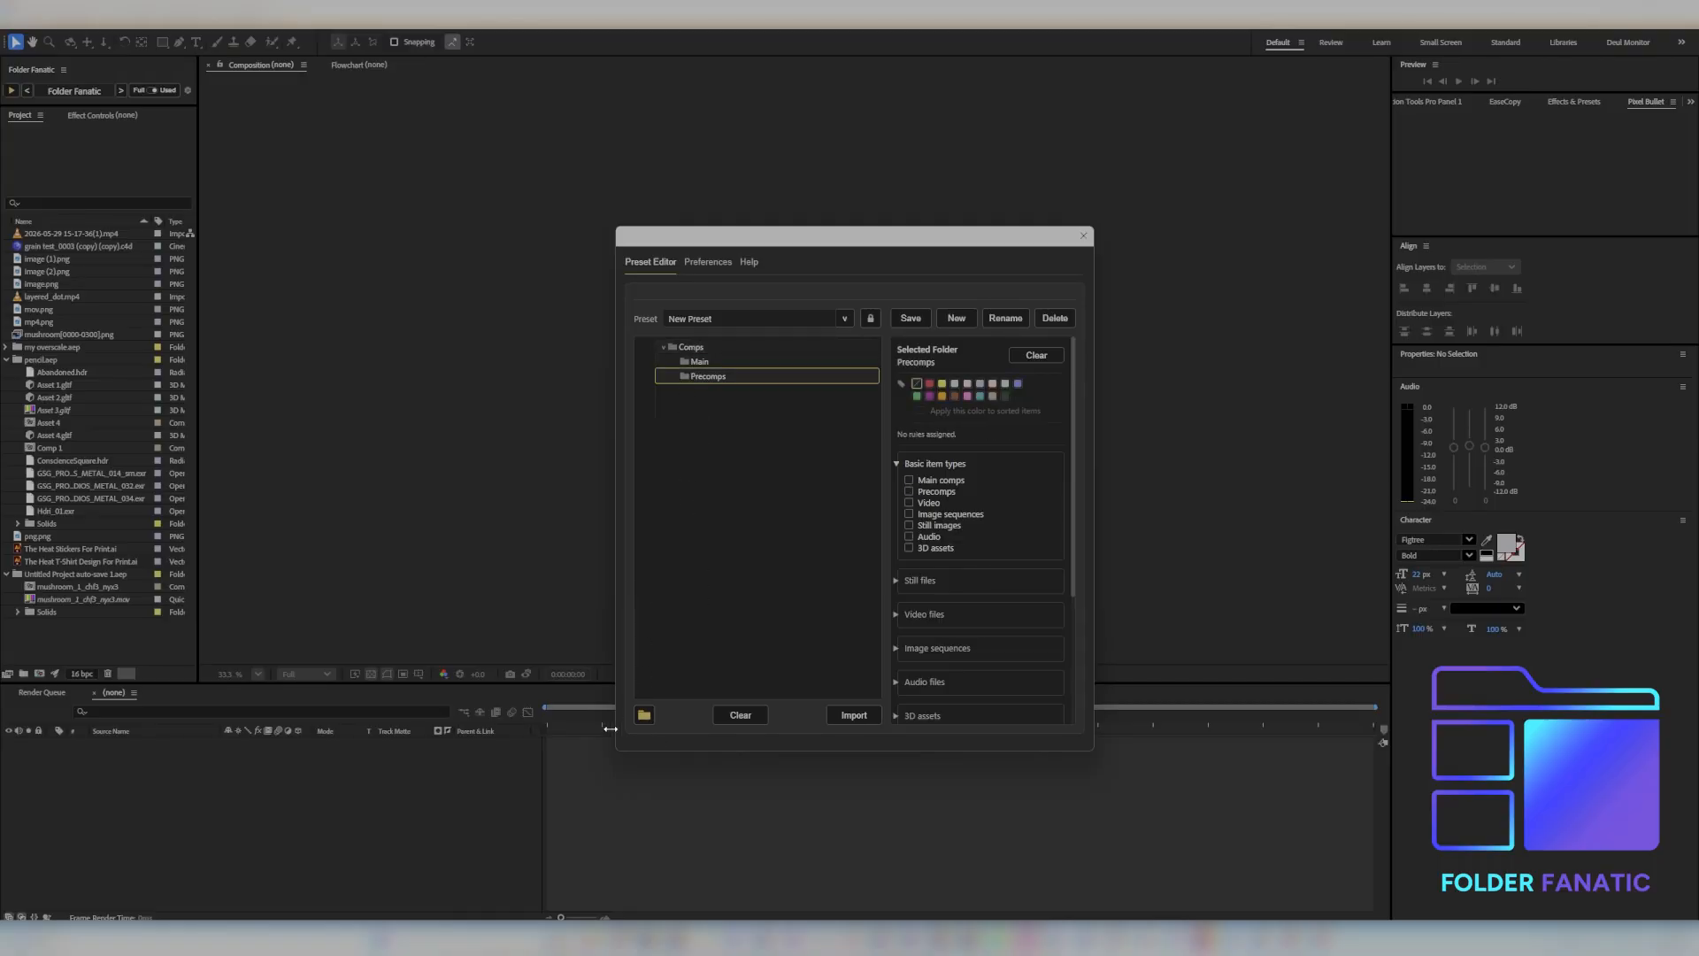
pyautogui.click(644, 715)
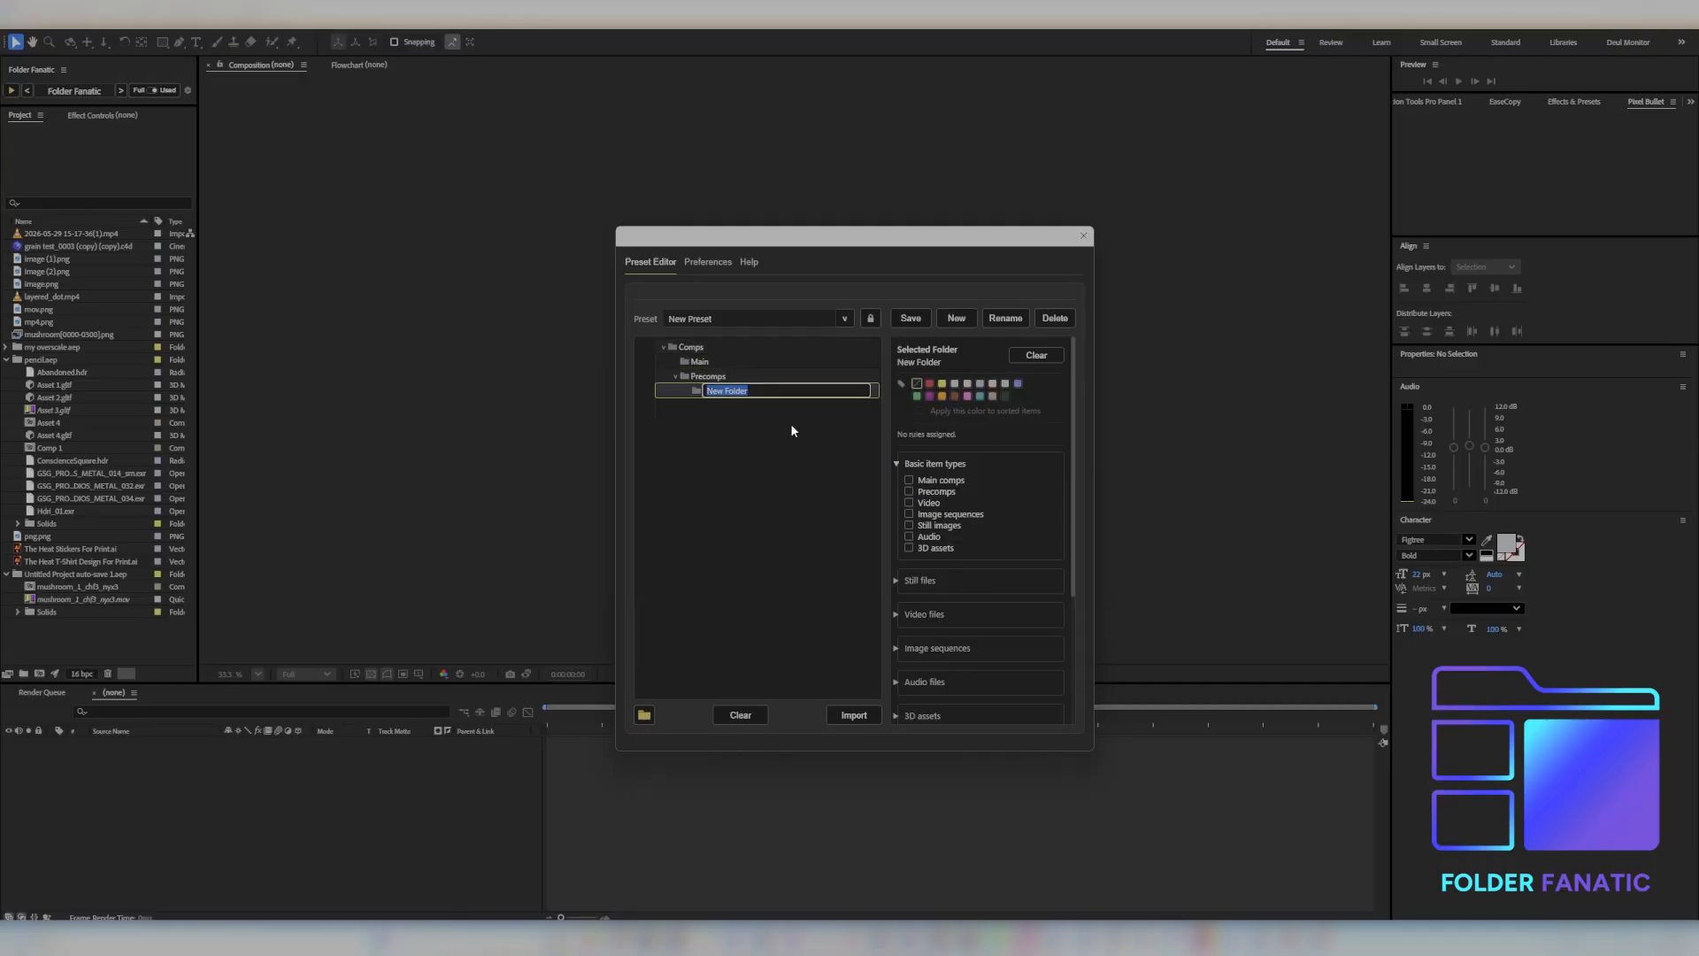
pyautogui.click(704, 416)
pyautogui.moveTo(694, 394); pyautogui.dragTo(669, 639)
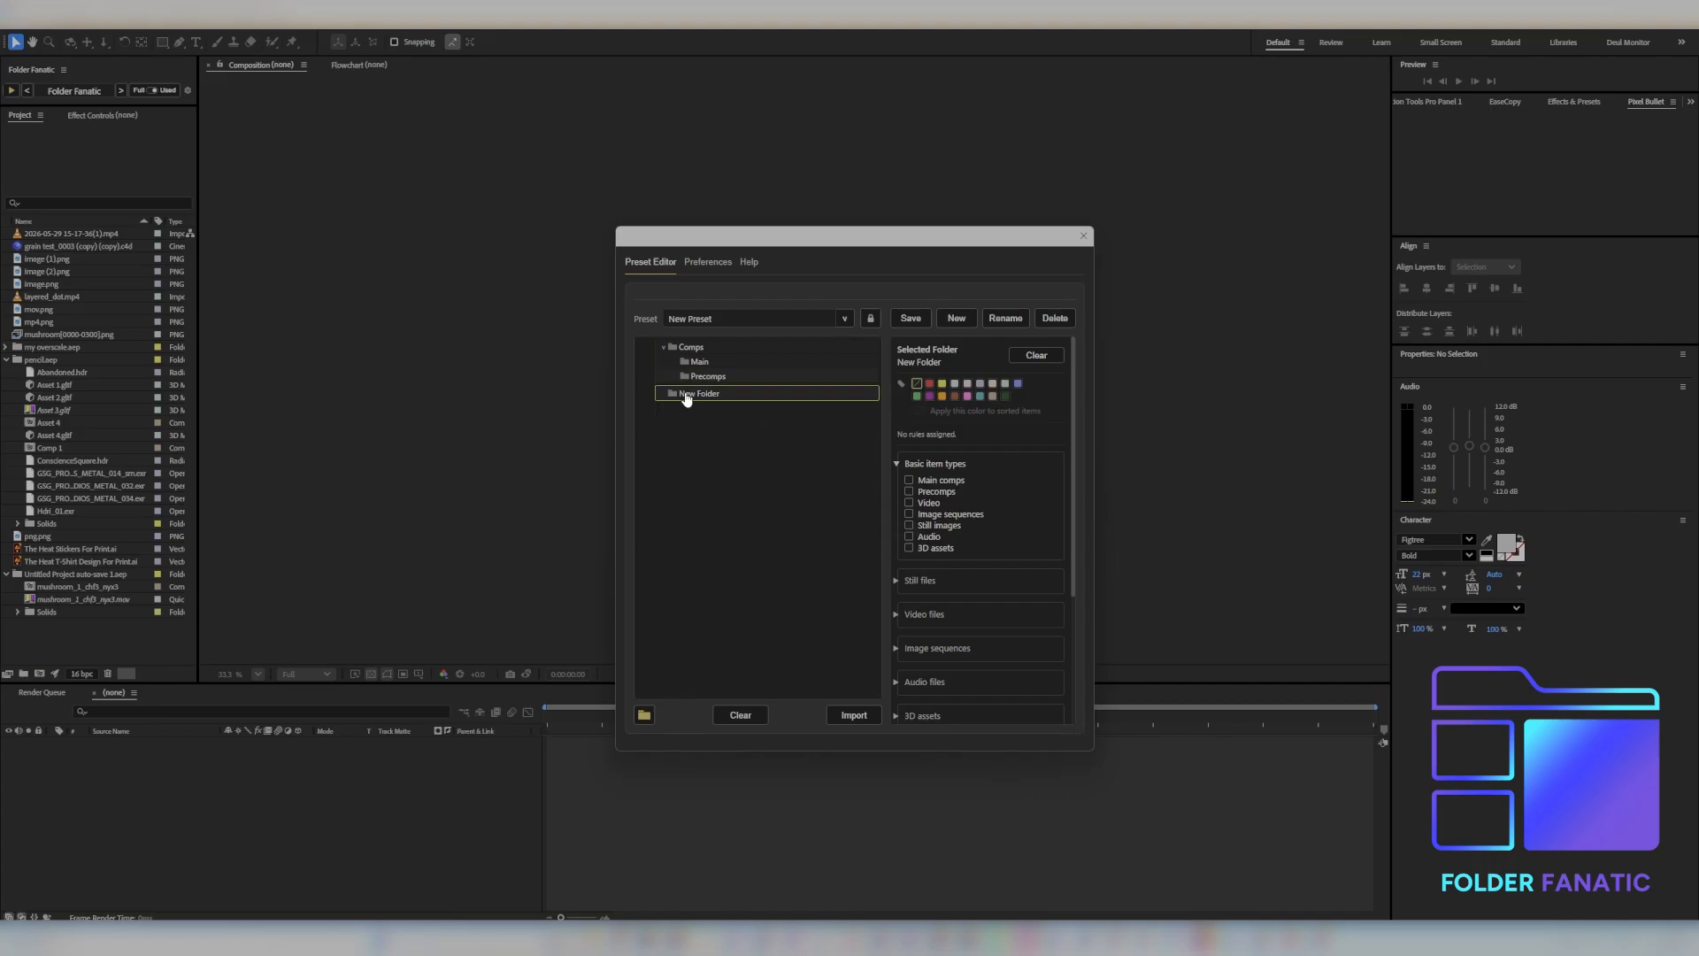
pyautogui.moveTo(691, 395); pyautogui.dragTo(747, 521)
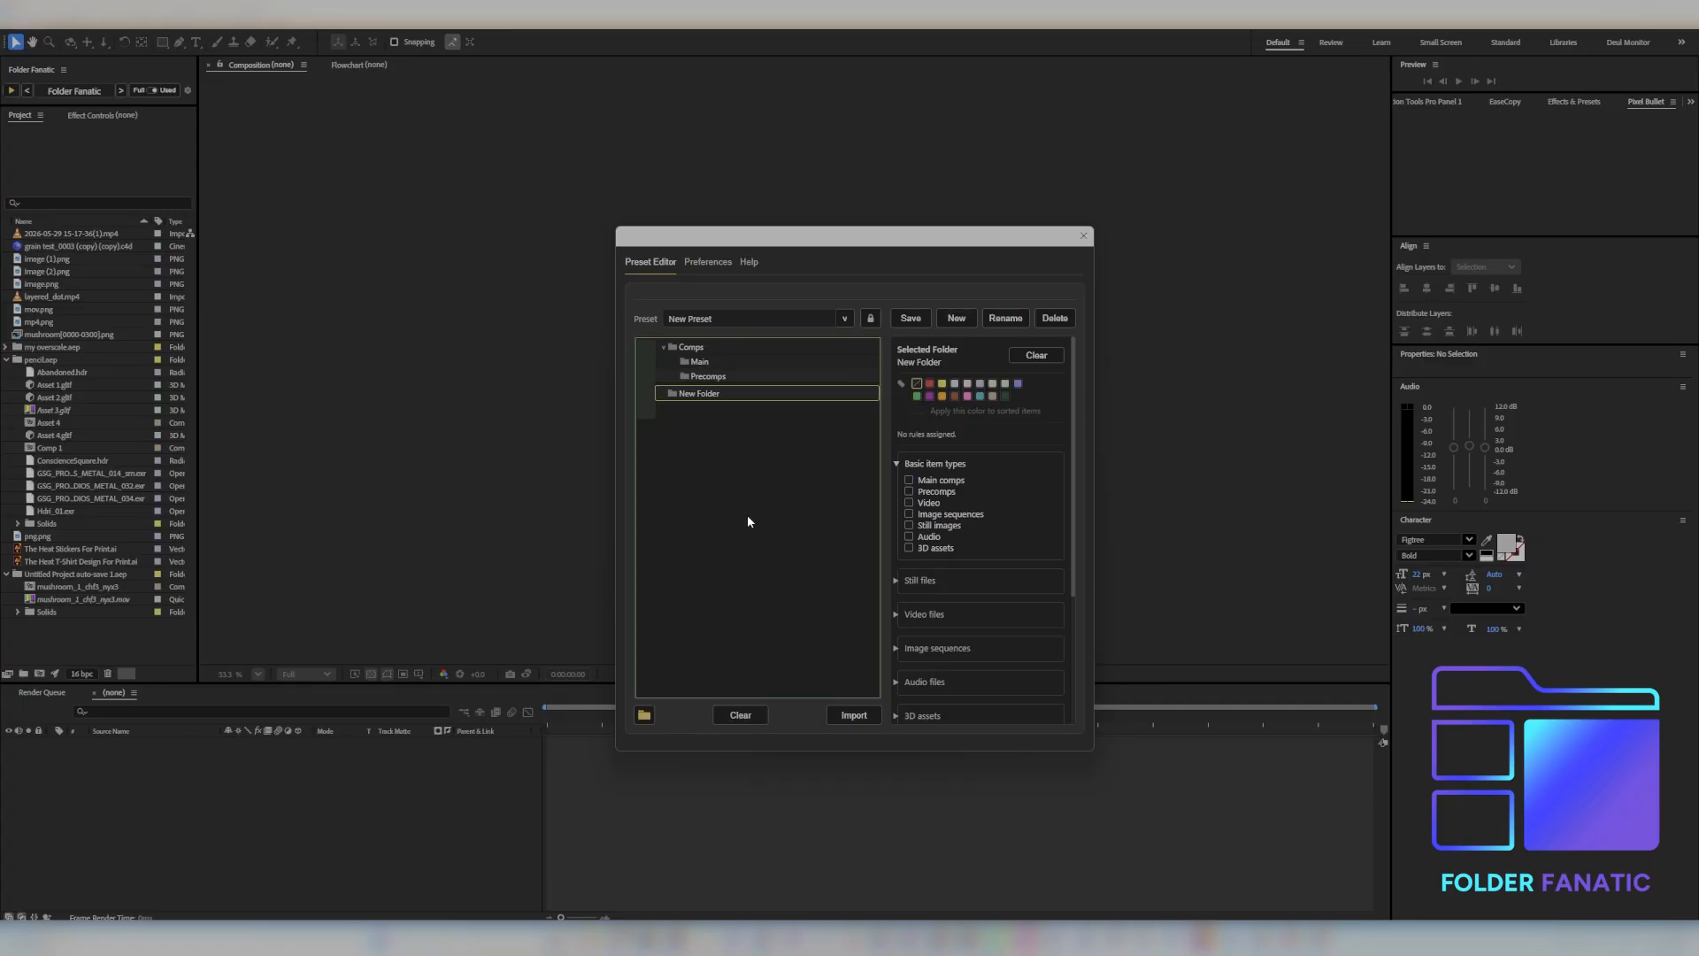
# Step: Move Main, Precomps and New Folder together into the Comps folder, and undo the move
pyautogui.keyDown('ctrl'); pyautogui.click(702, 378); pyautogui.keyUp('ctrl')
pyautogui.keyDown('ctrl'); pyautogui.click(699, 361); pyautogui.keyUp('ctrl')
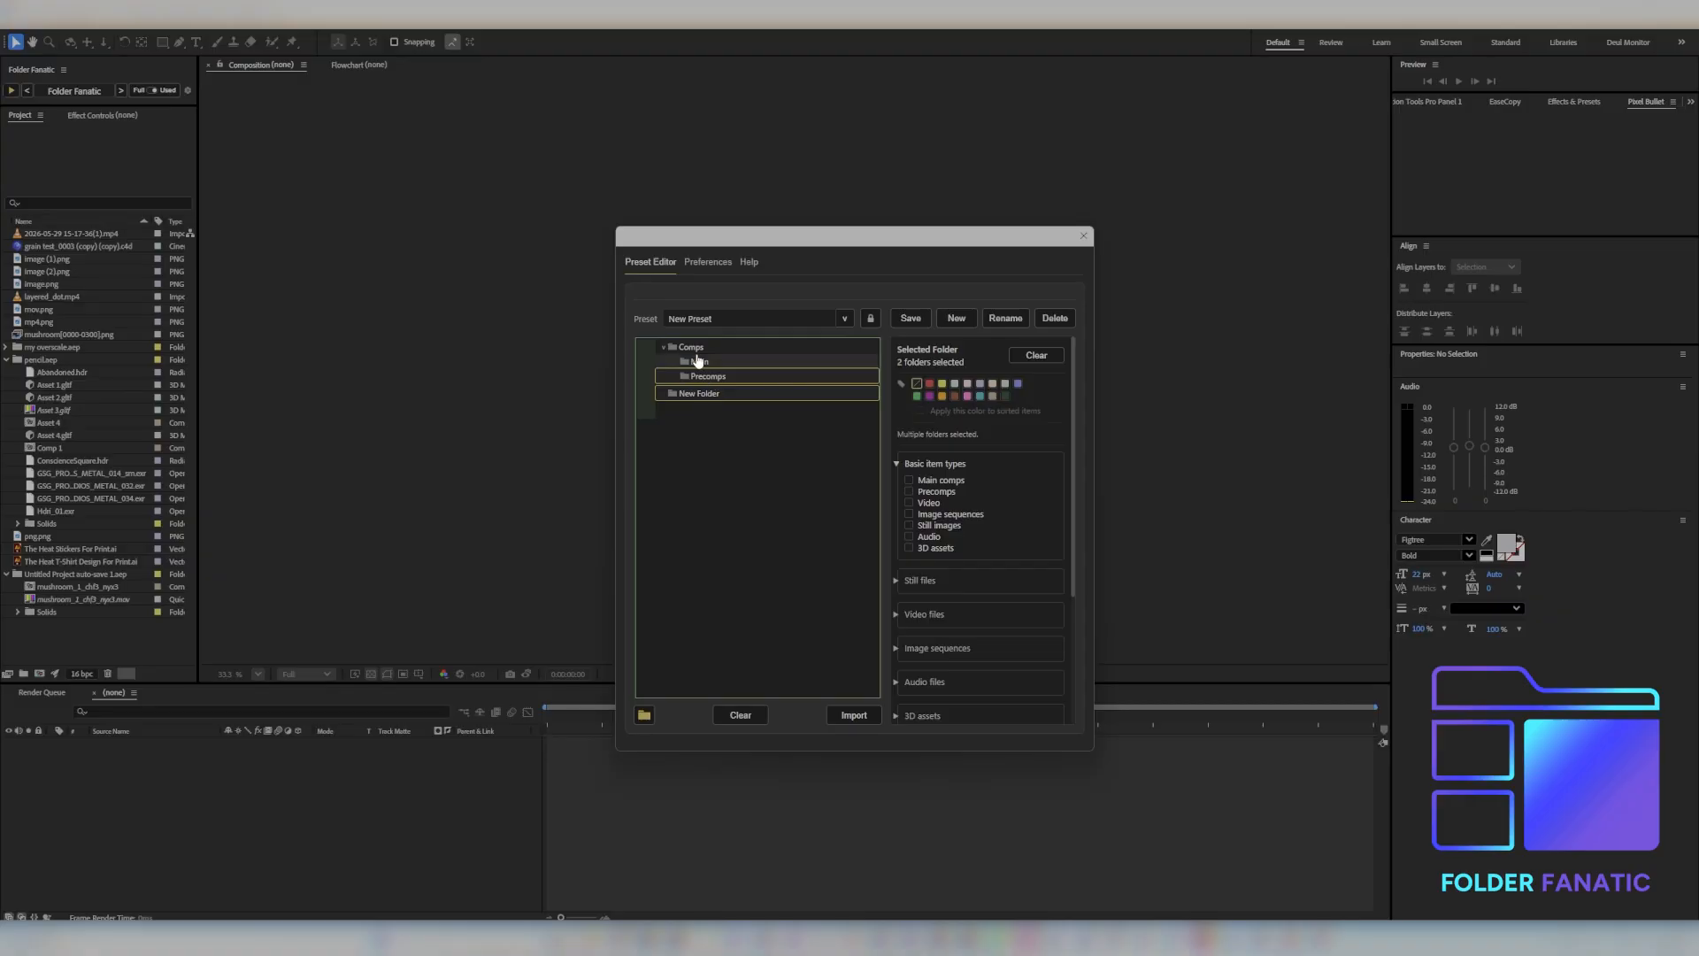
pyautogui.moveTo(704, 363)
pyautogui.mouseDown()
pyautogui.moveTo(717, 388)
pyautogui.moveTo(696, 350)
pyautogui.mouseUp()
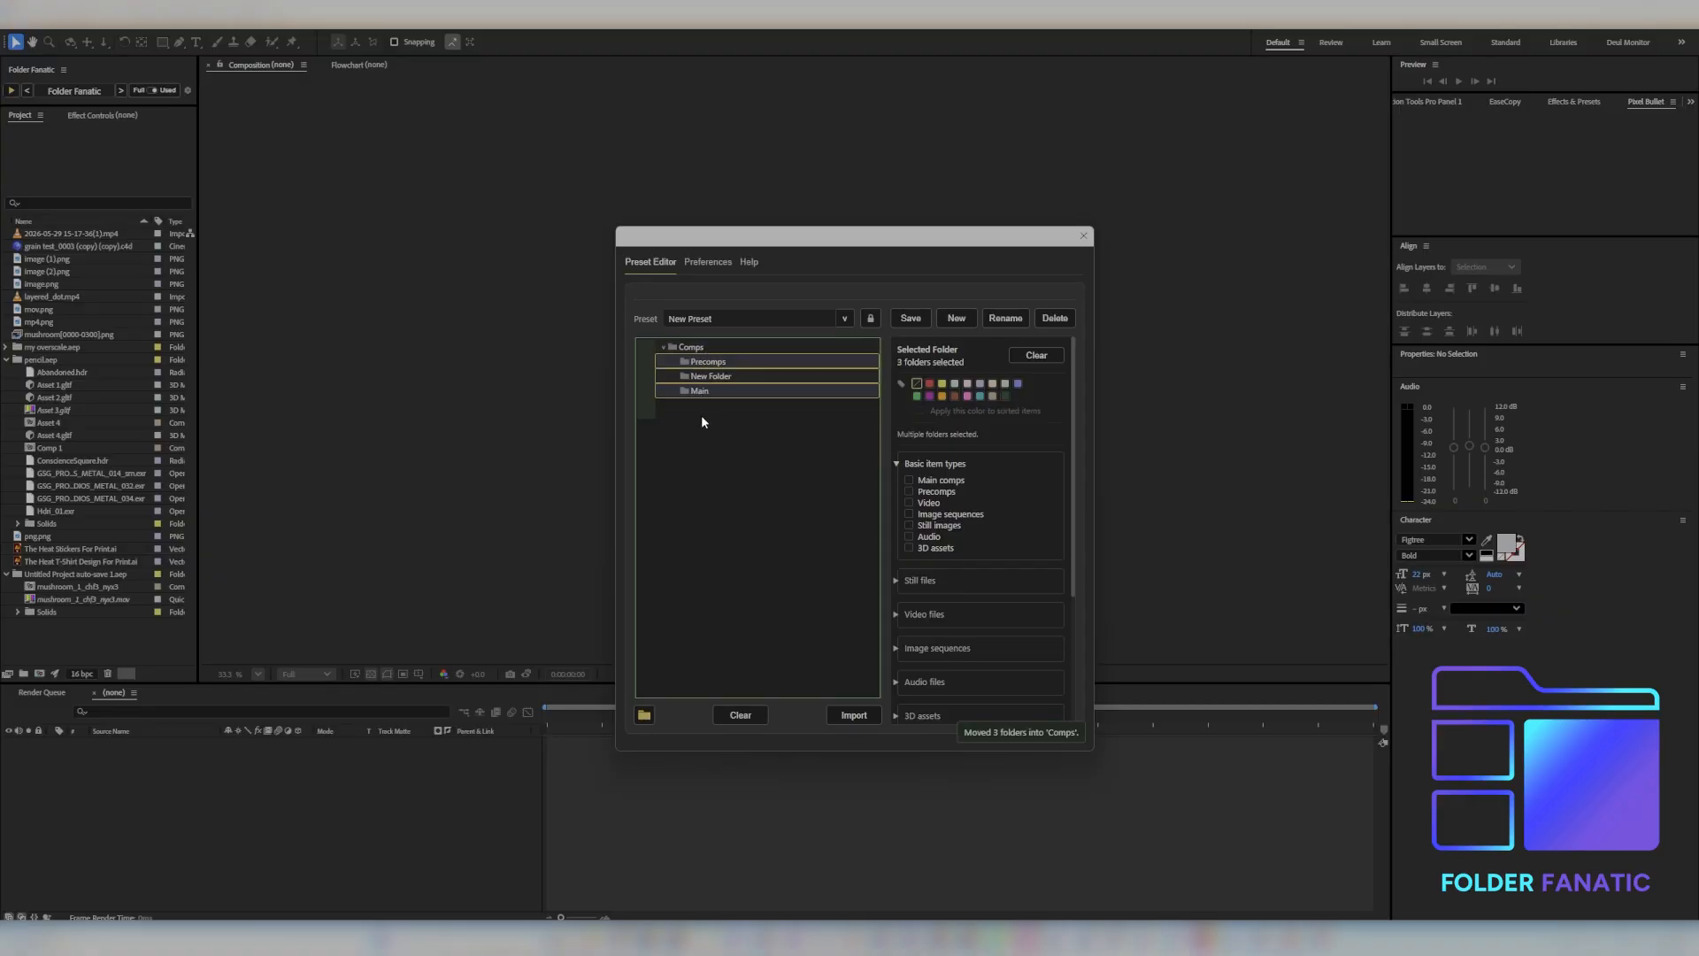
pyautogui.hotkey('ctrl', 'z')
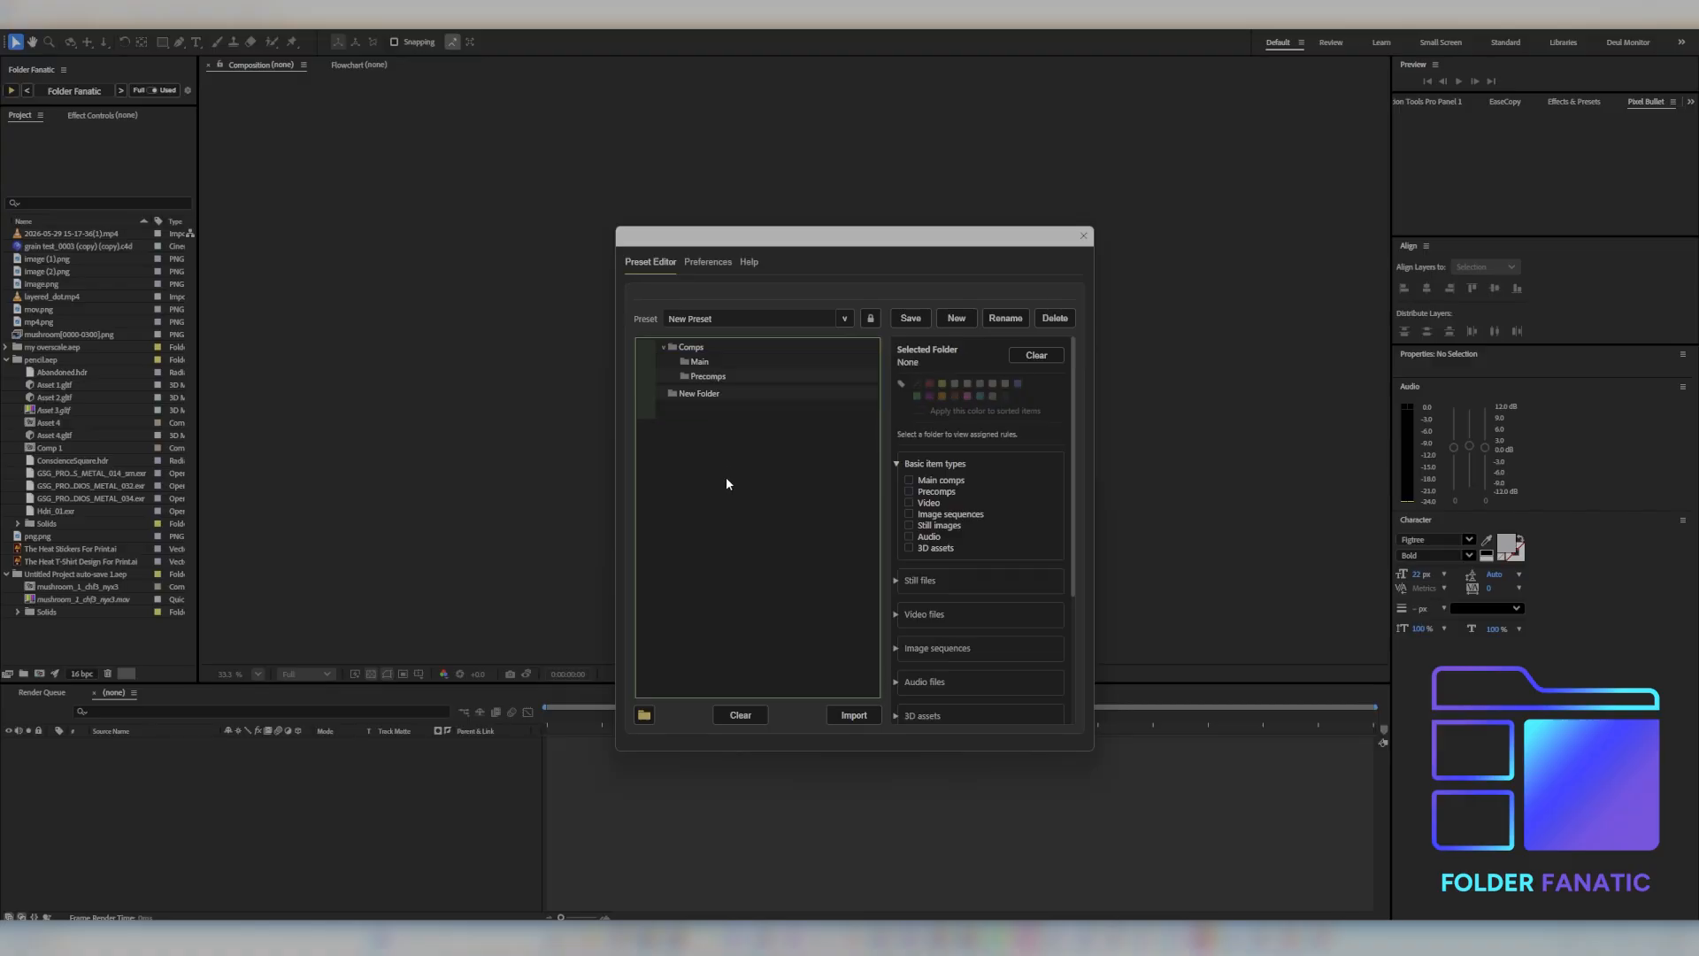
pyautogui.click(718, 378)
pyautogui.doubleClick(717, 378)
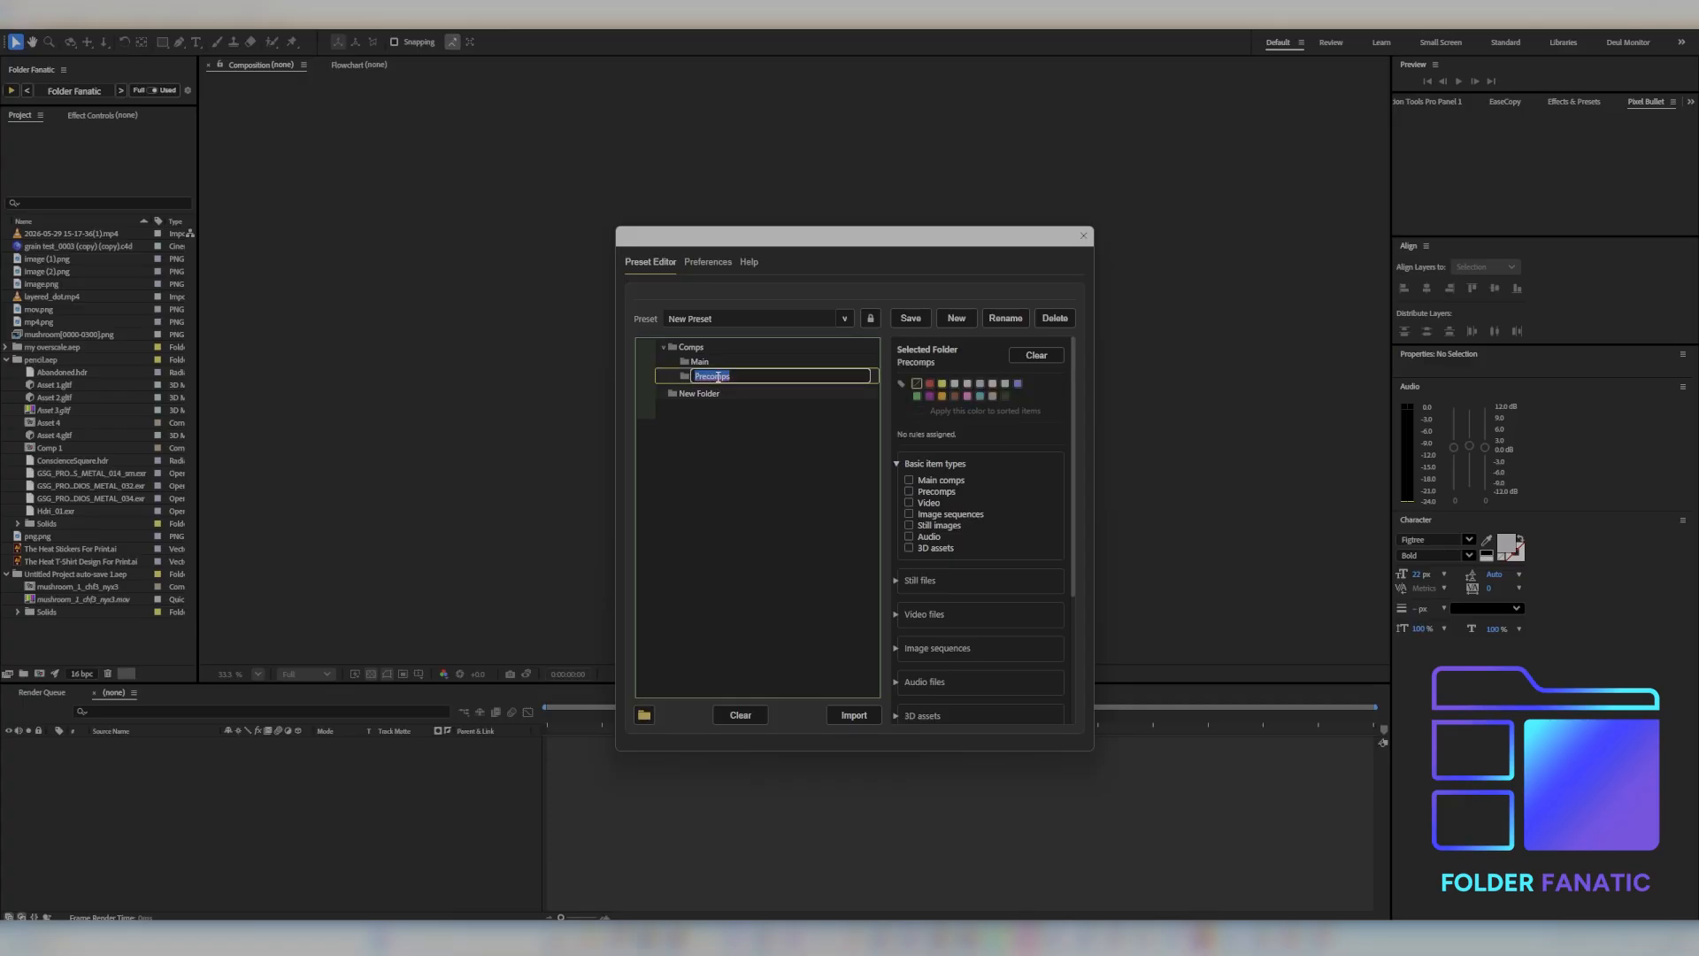
pyautogui.click(706, 395)
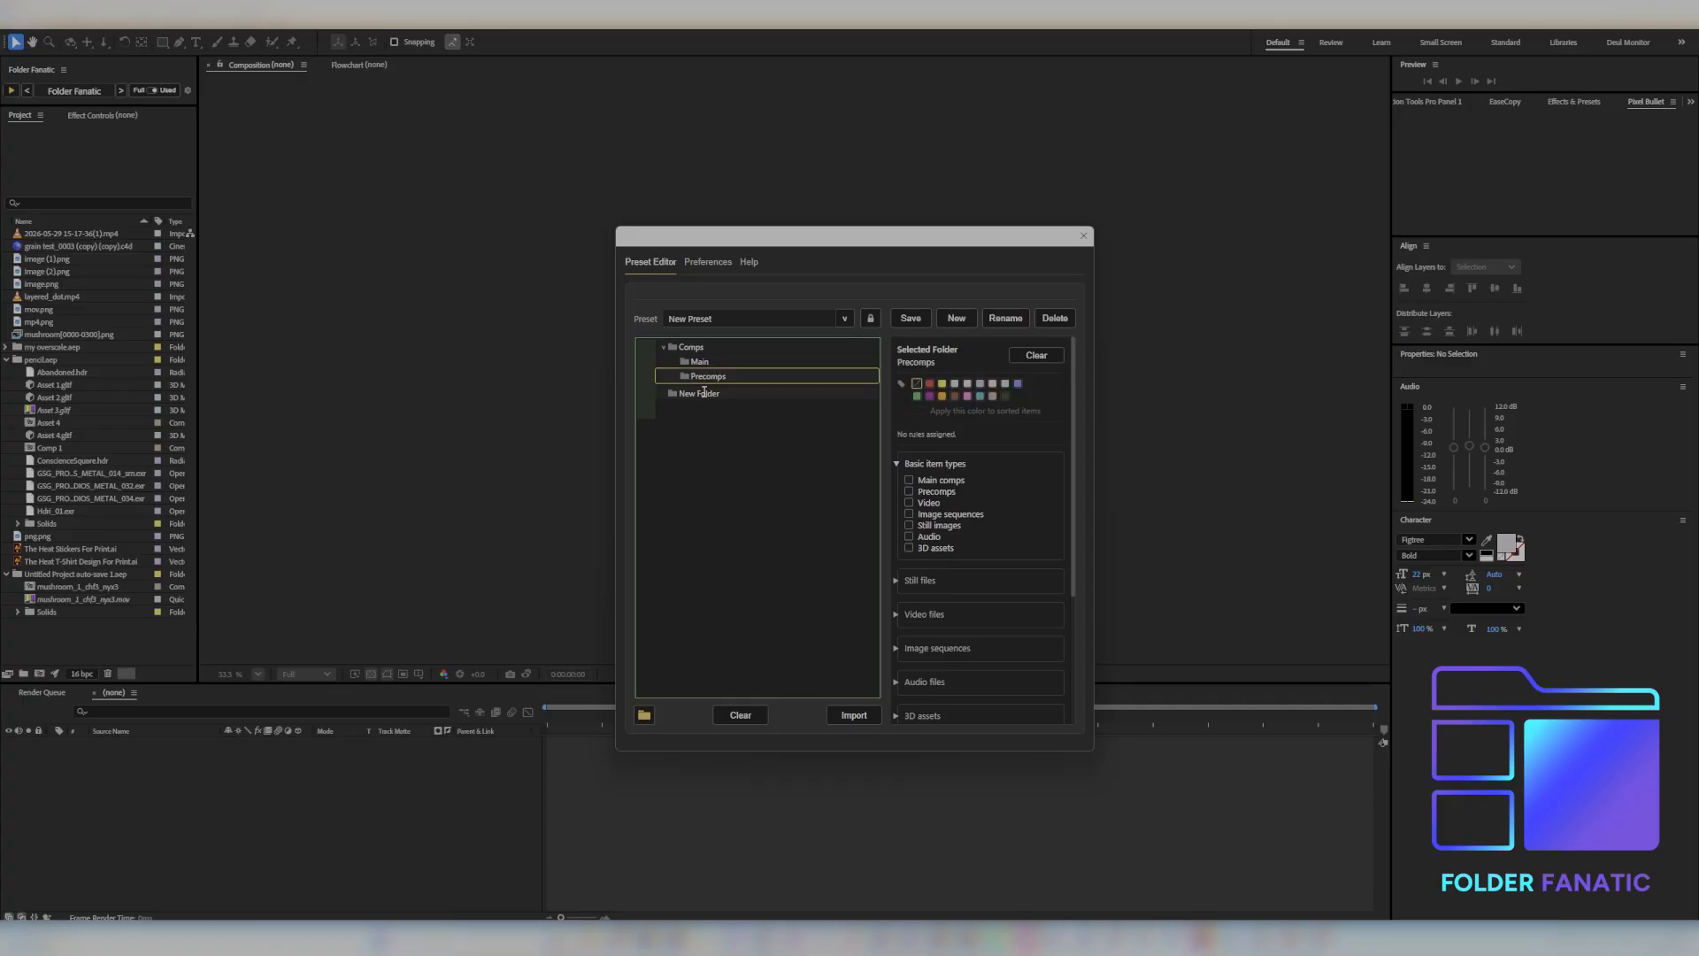
pyautogui.doubleClick(704, 395)
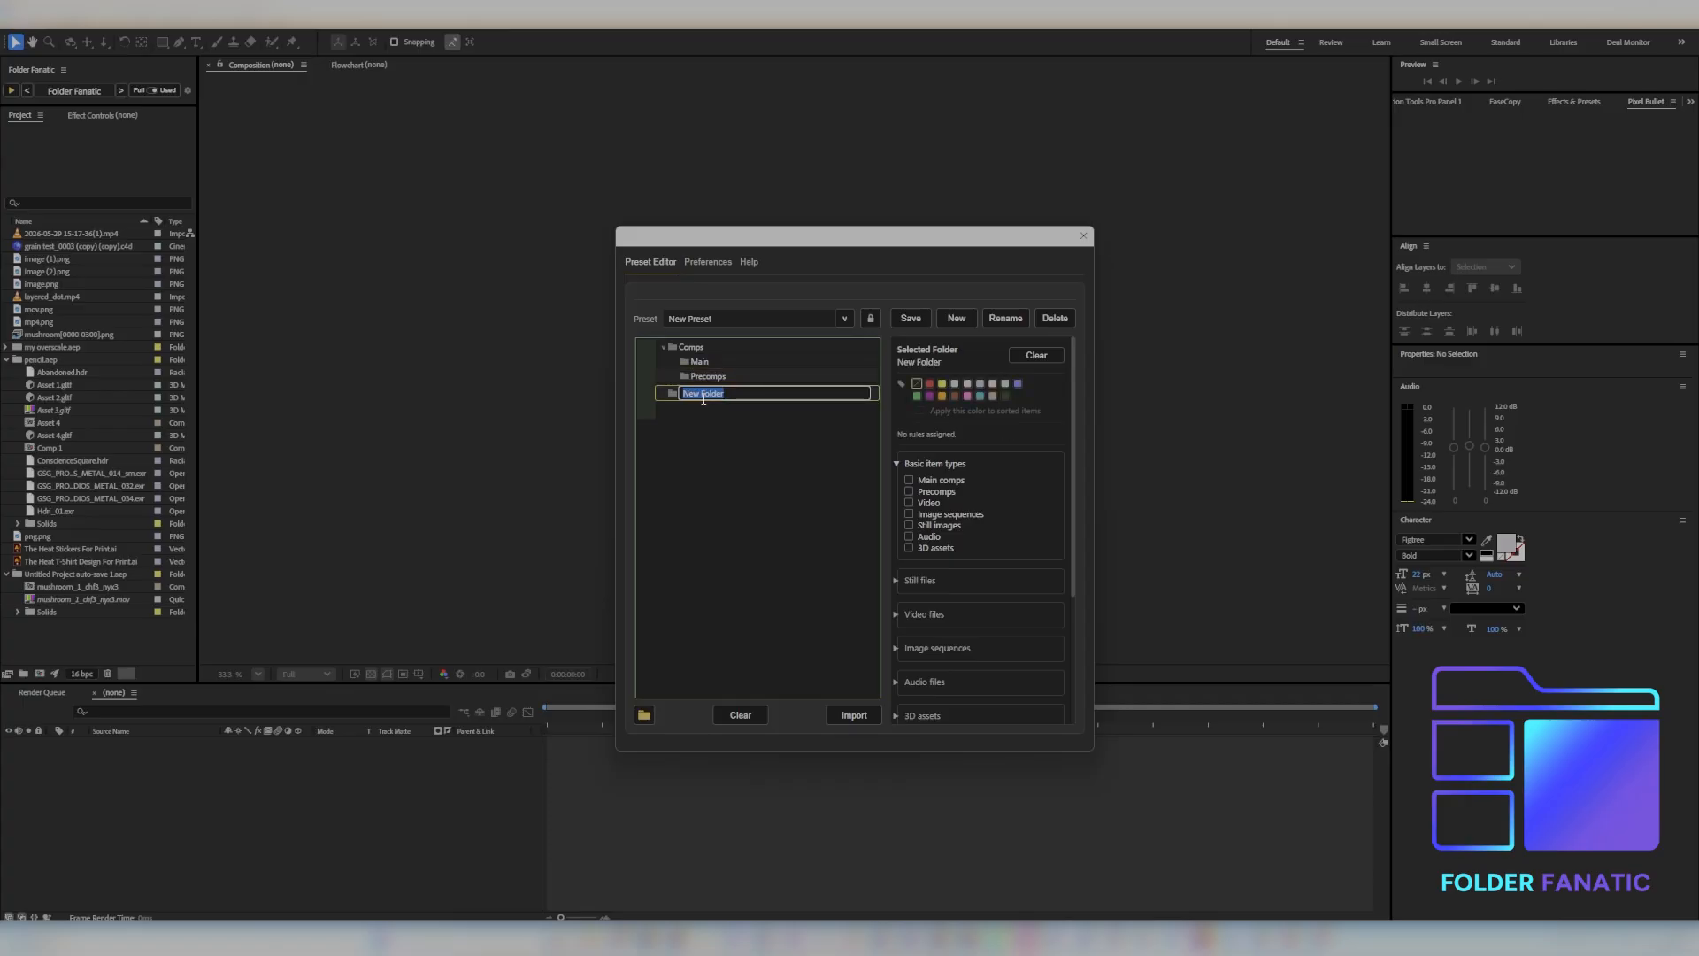
pyautogui.click(698, 447)
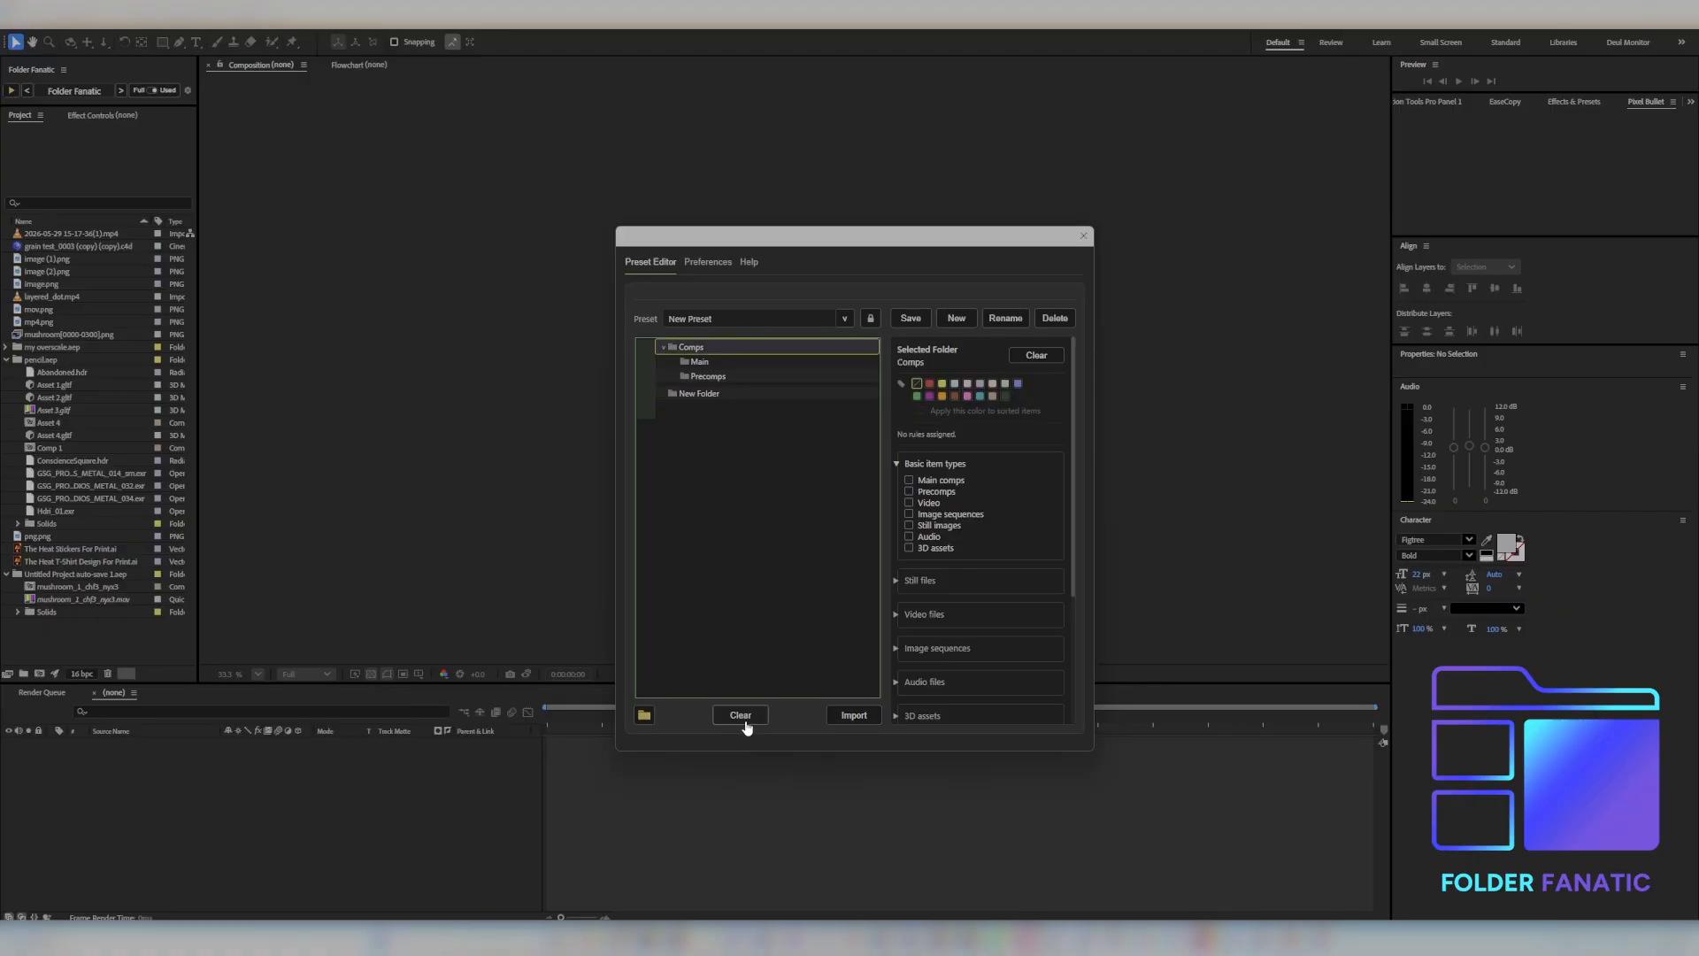
# Step: Clear the entire folder stack of New Preset
pyautogui.click(742, 717)
pyautogui.click(884, 516)
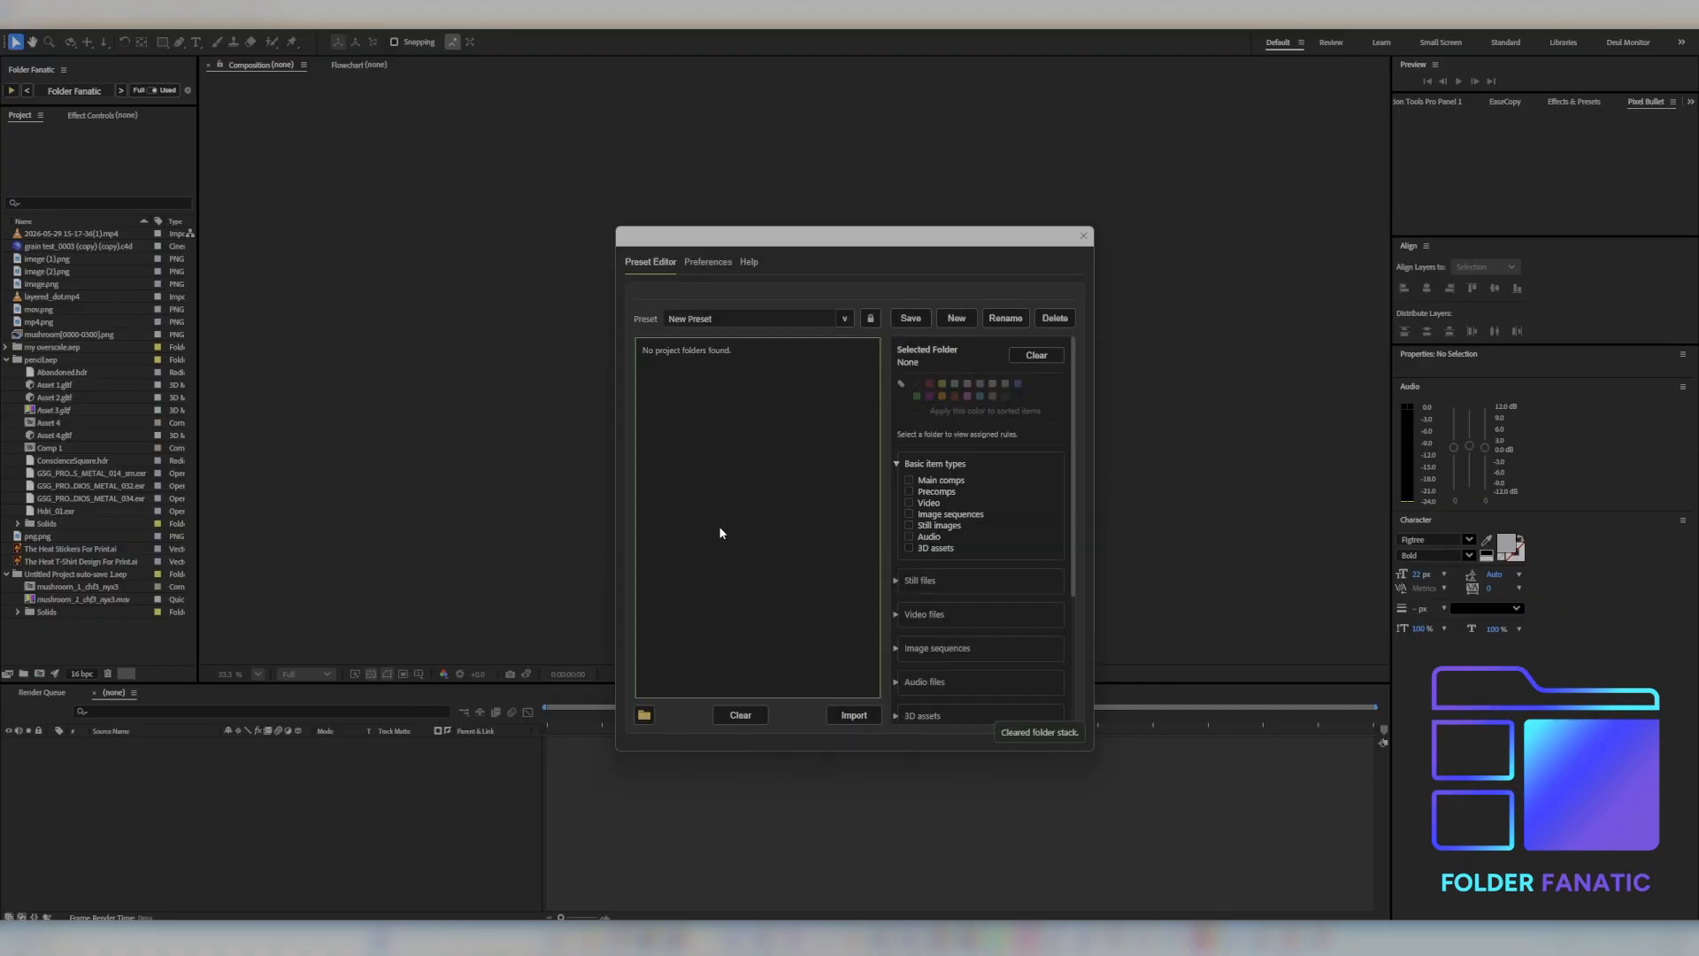
# Step: Undo the clearing of the folder stack and label Comps pink, Main teal, Precomps blue and New Folder brown
pyautogui.hotkey('ctrl', 'z')
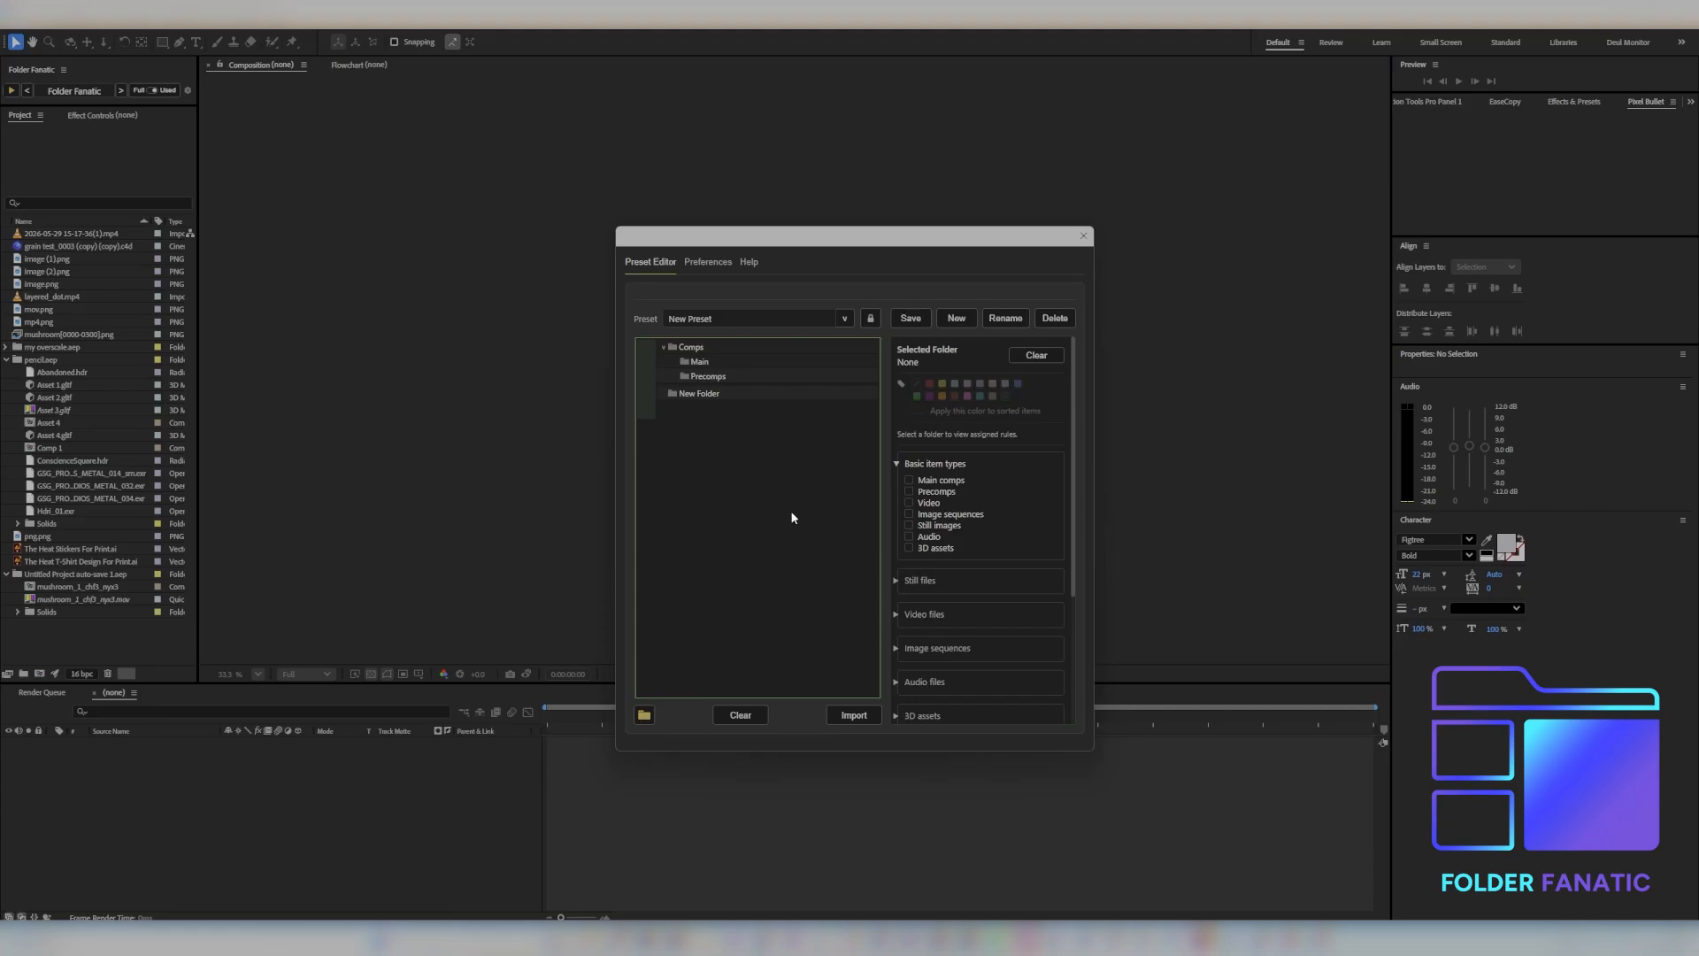
pyautogui.click(700, 347)
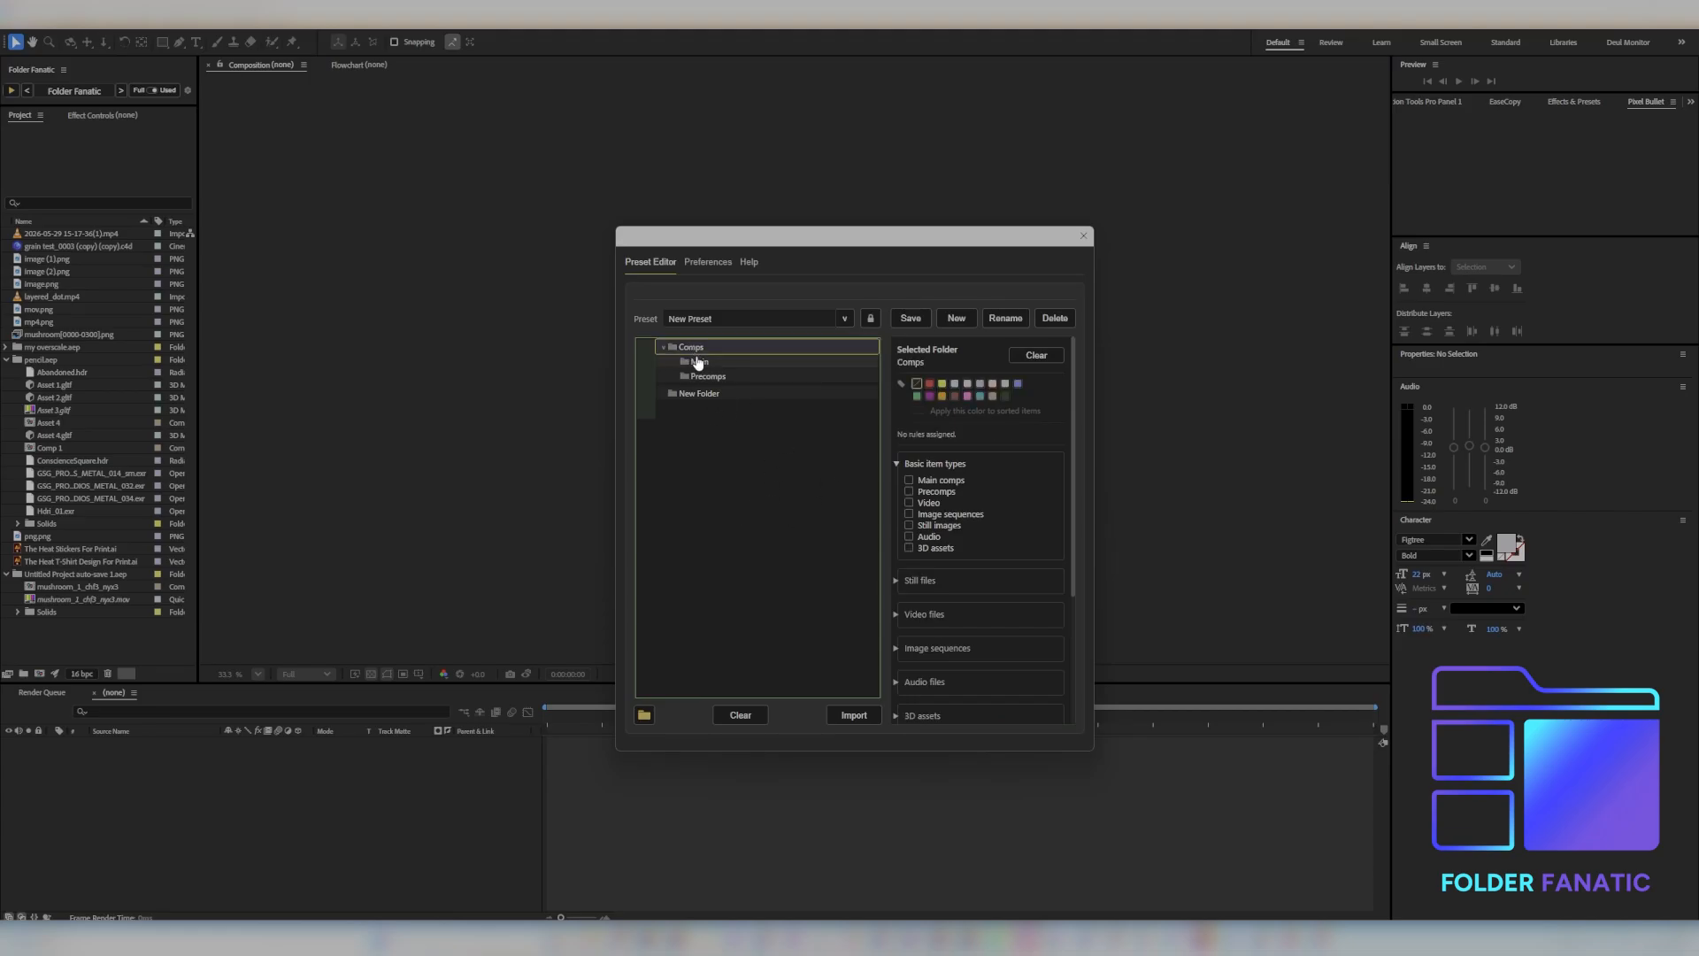
pyautogui.click(967, 396)
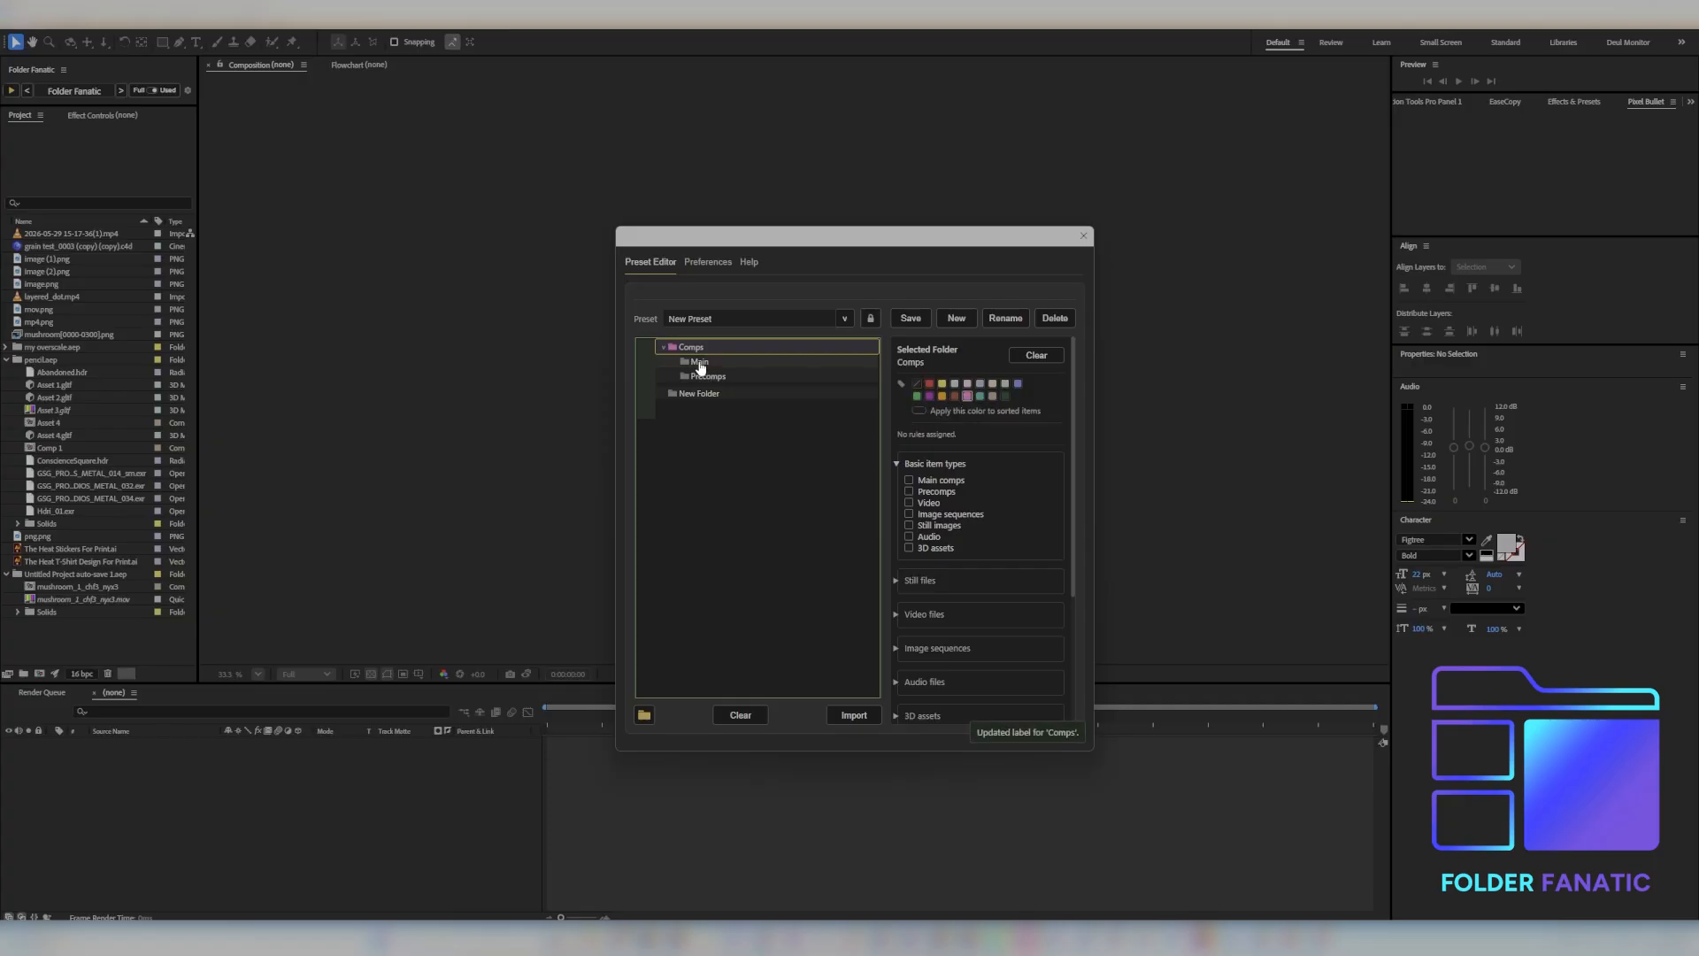
pyautogui.click(700, 363)
pyautogui.click(979, 396)
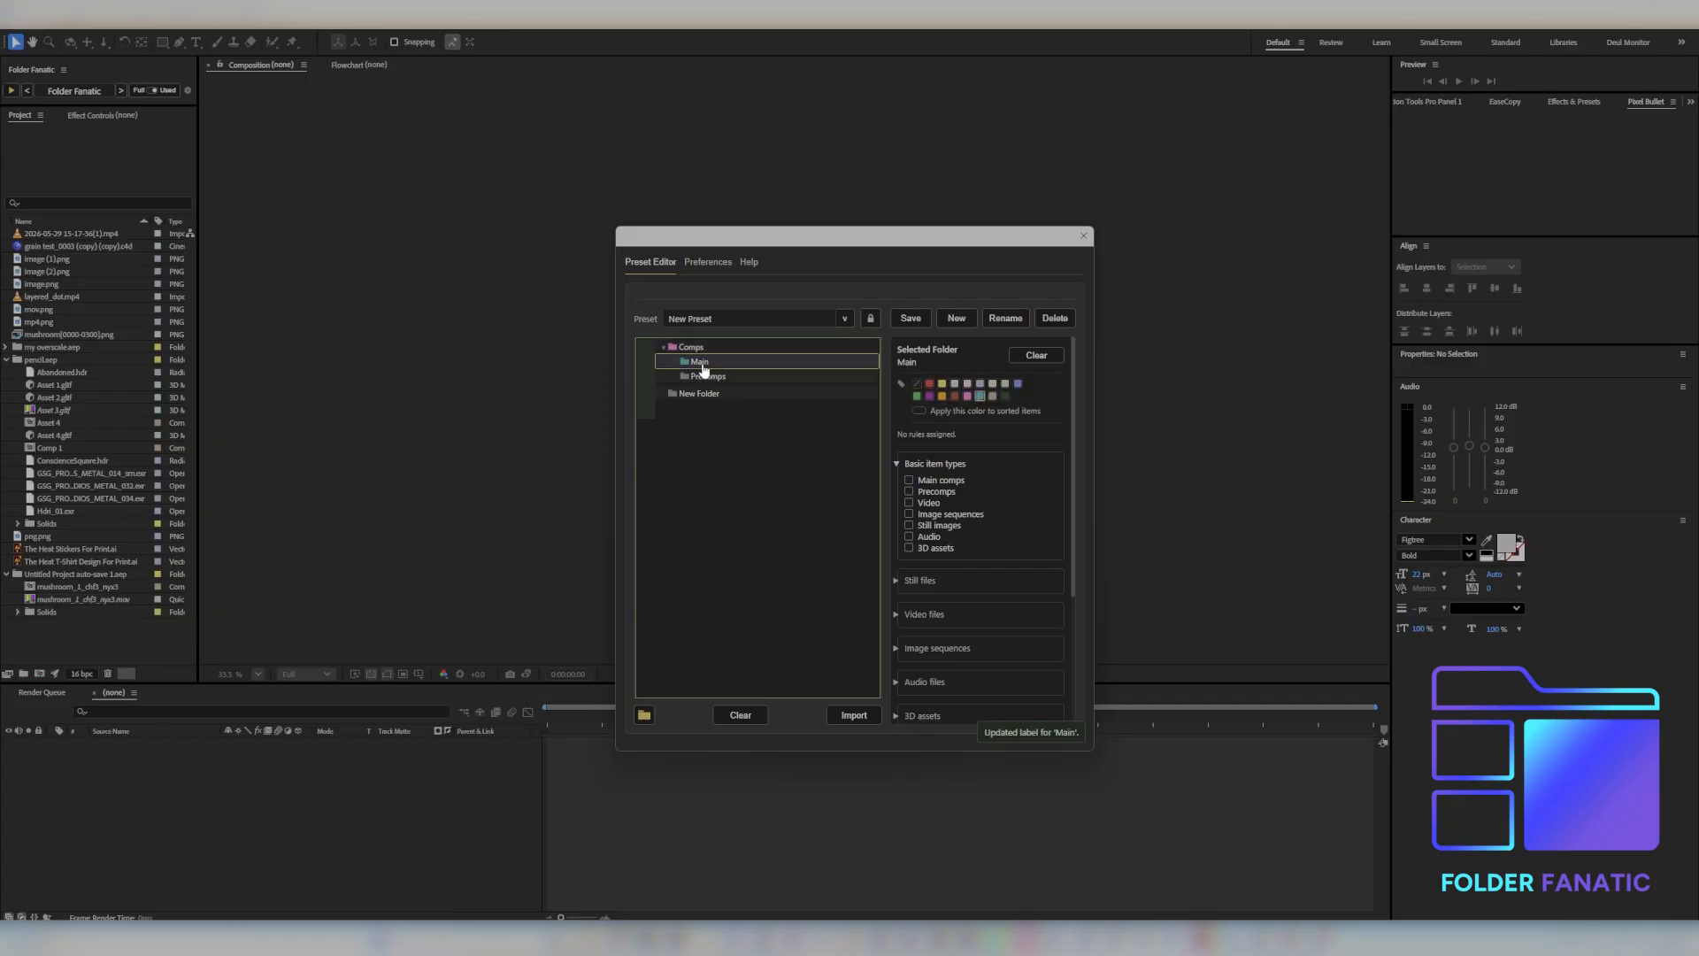
pyautogui.click(955, 396)
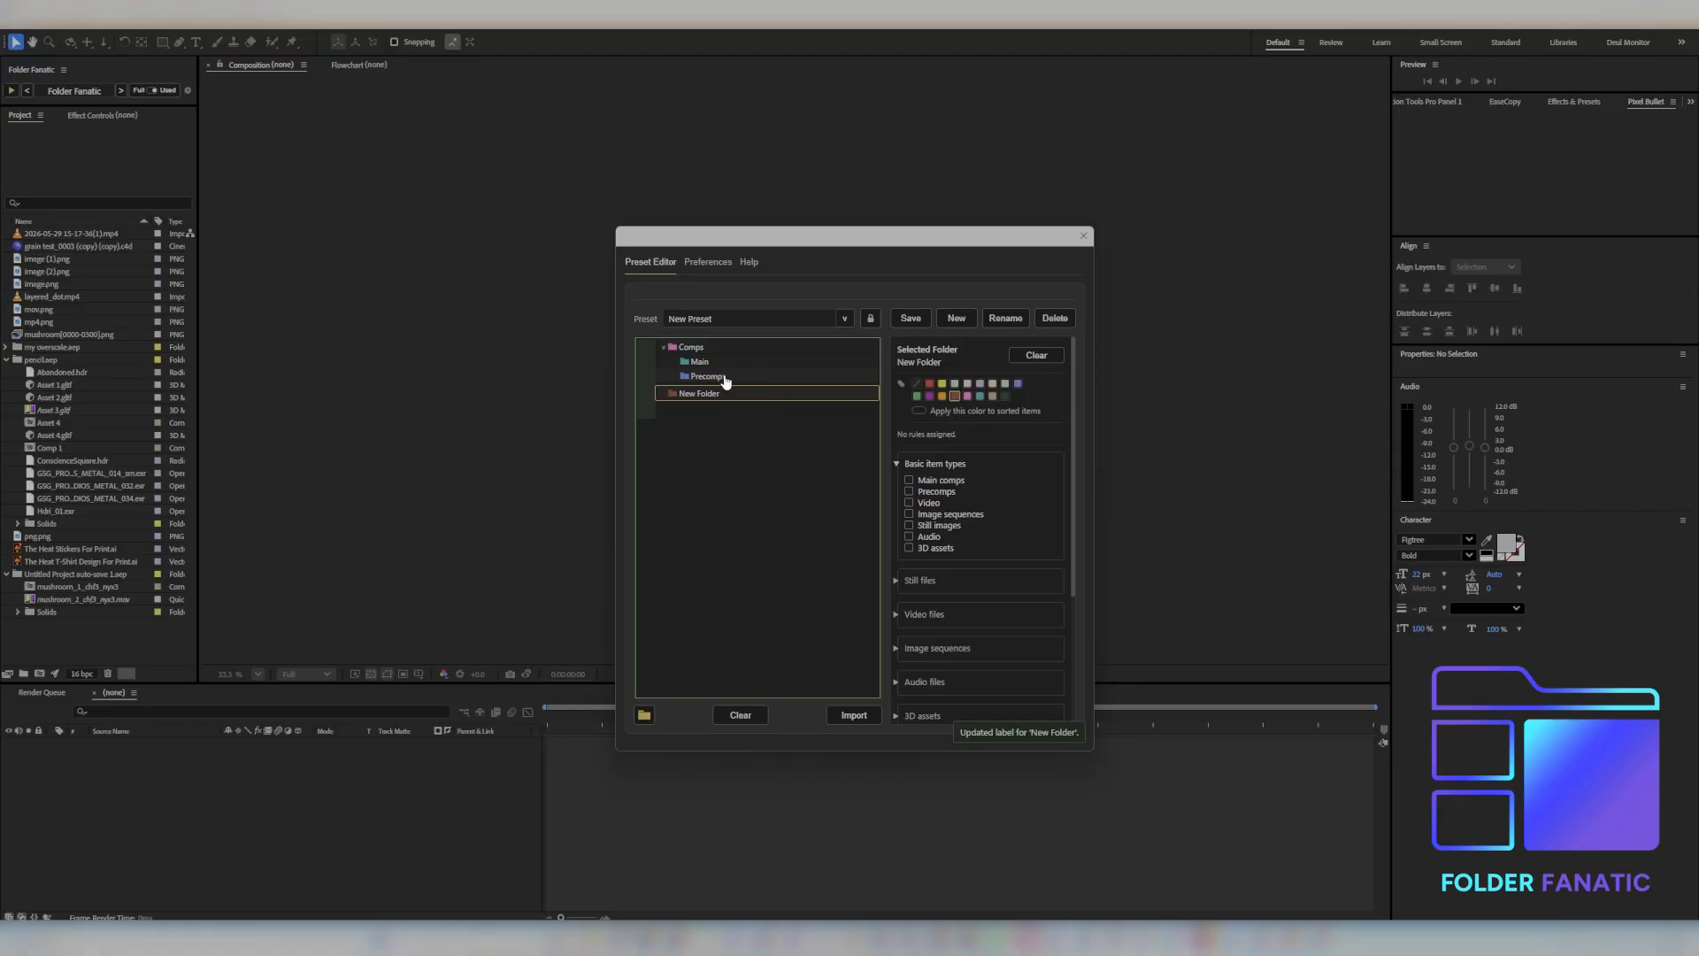
# Step: Rename New Folder to PNG and turn on applying its label color to sorted items
pyautogui.doubleClick(704, 395)
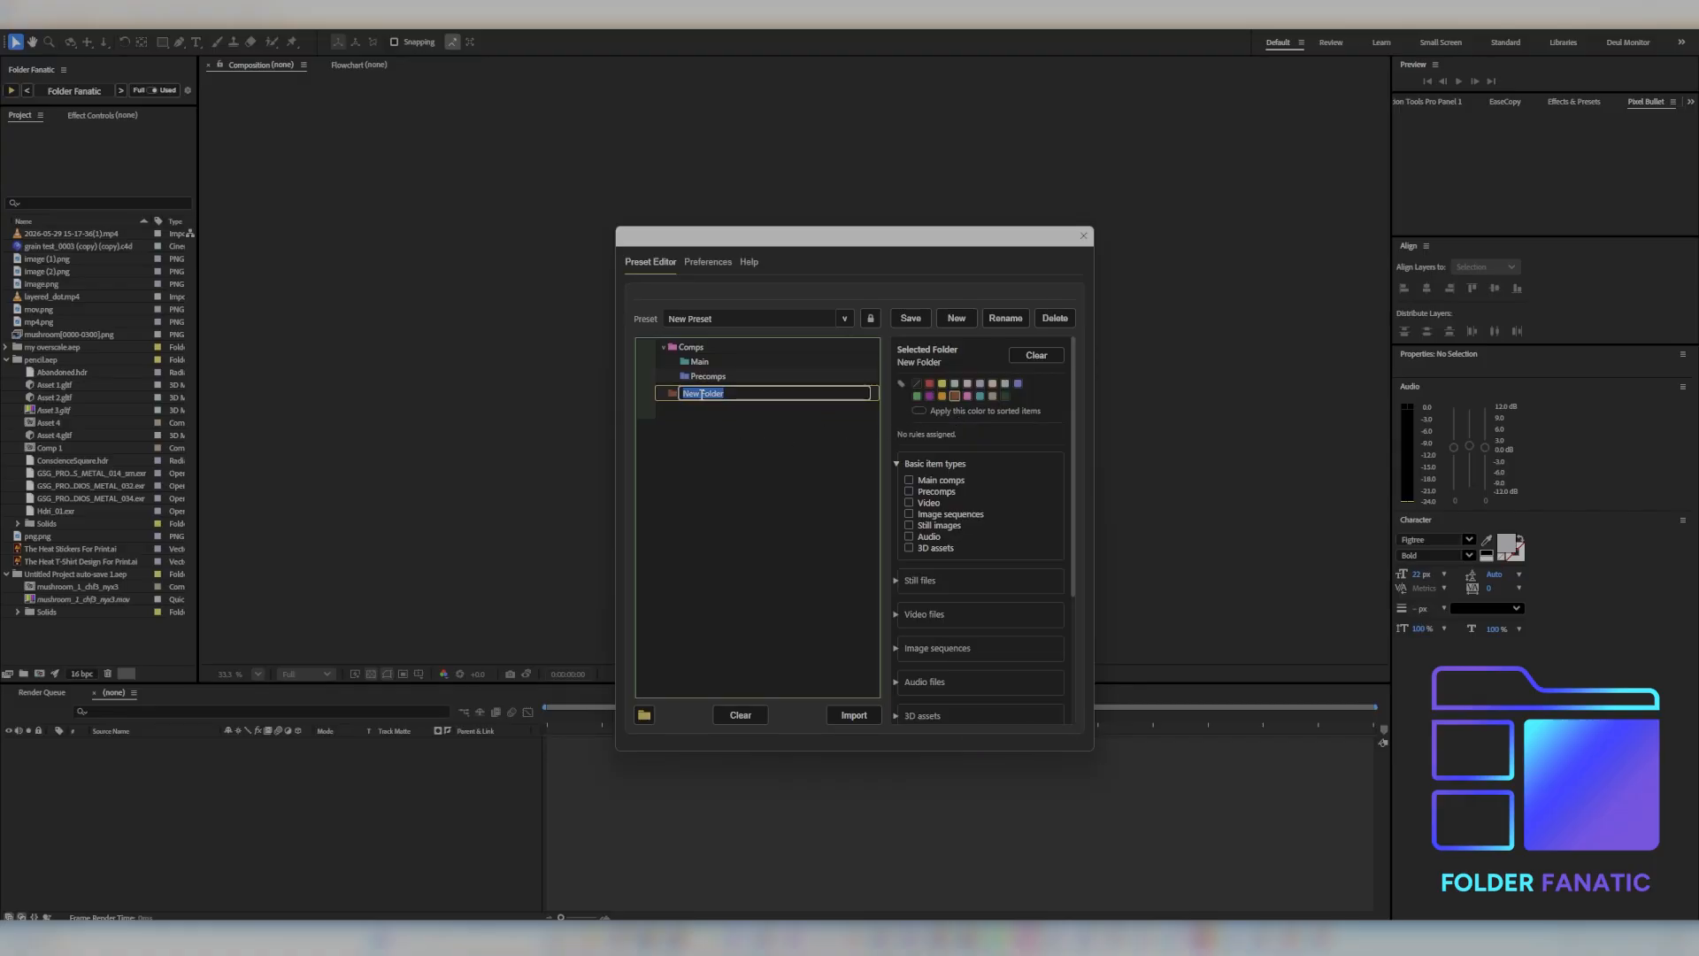
pyautogui.write('PNG')
pyautogui.press('Return')
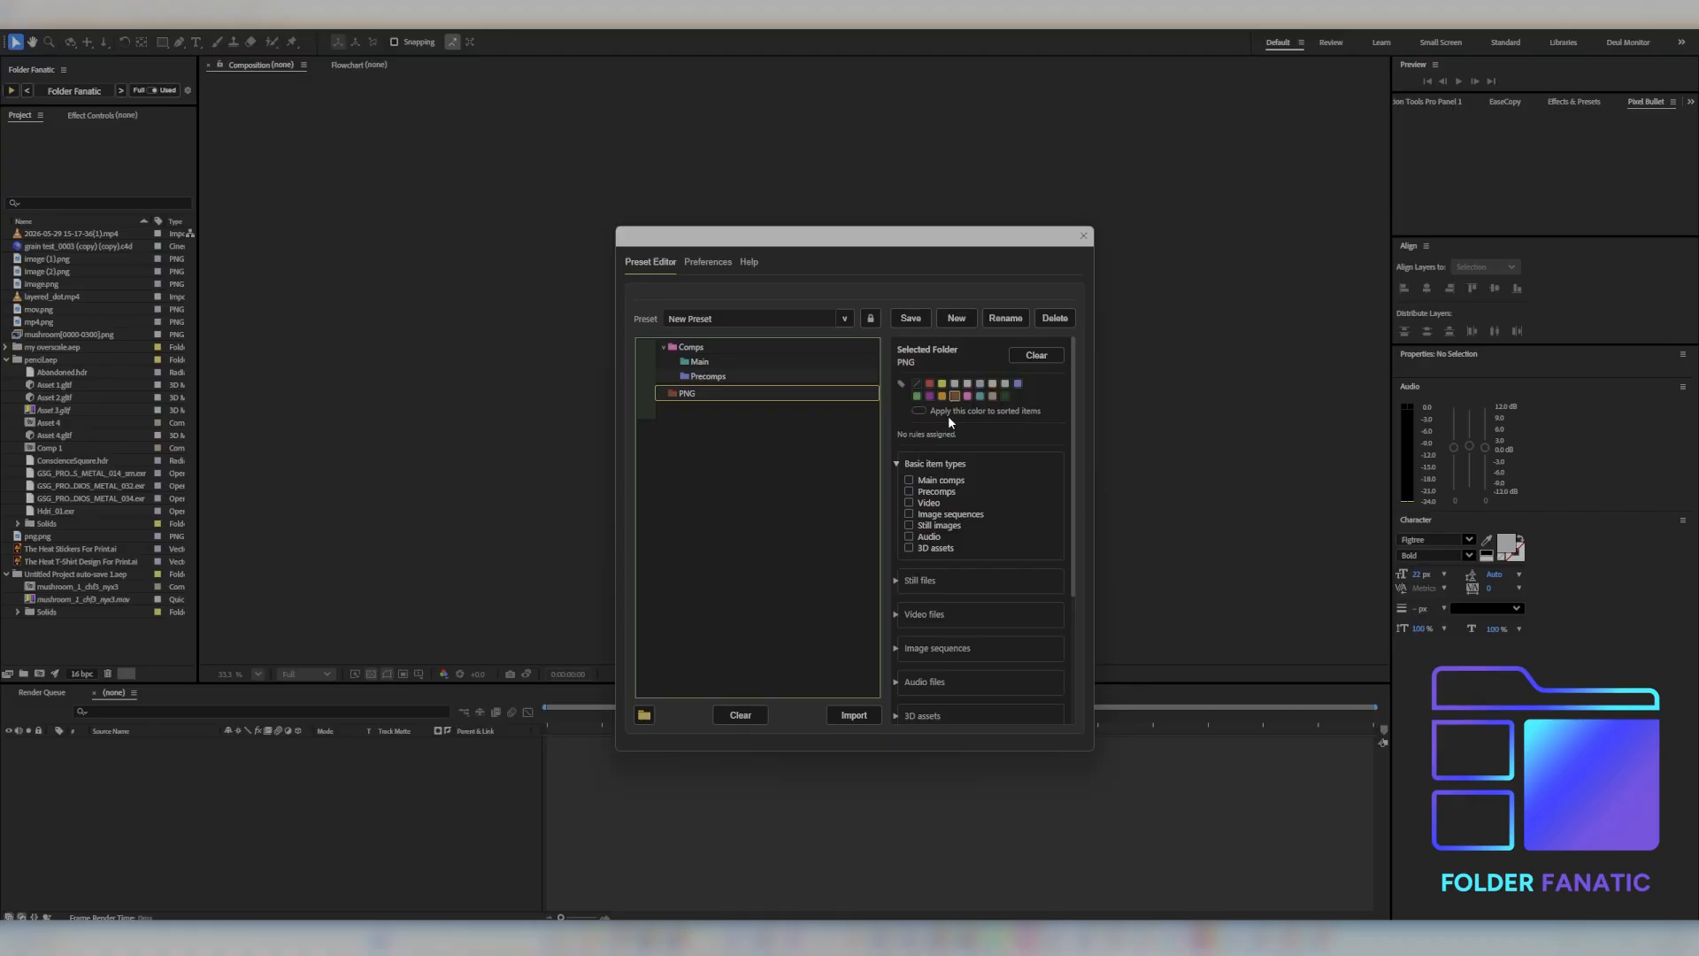
pyautogui.click(919, 412)
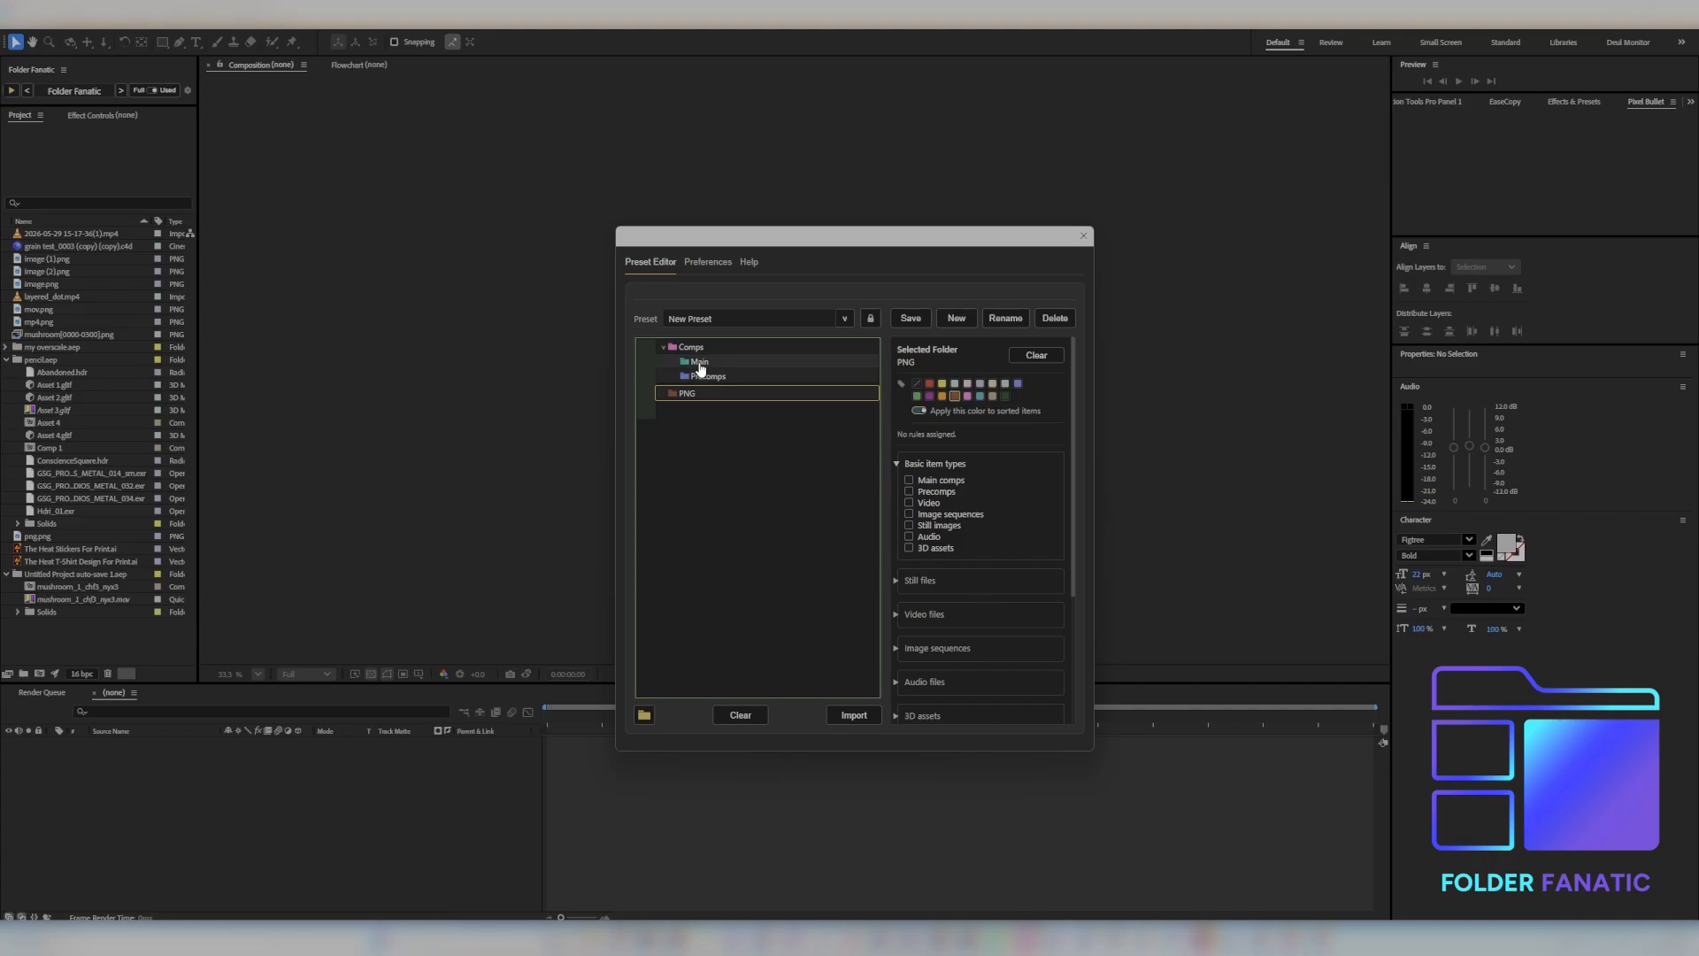
# Step: Assign the Main comps rule to the Main folder and the Precomps rule to the Precomps folder
pyautogui.click(701, 364)
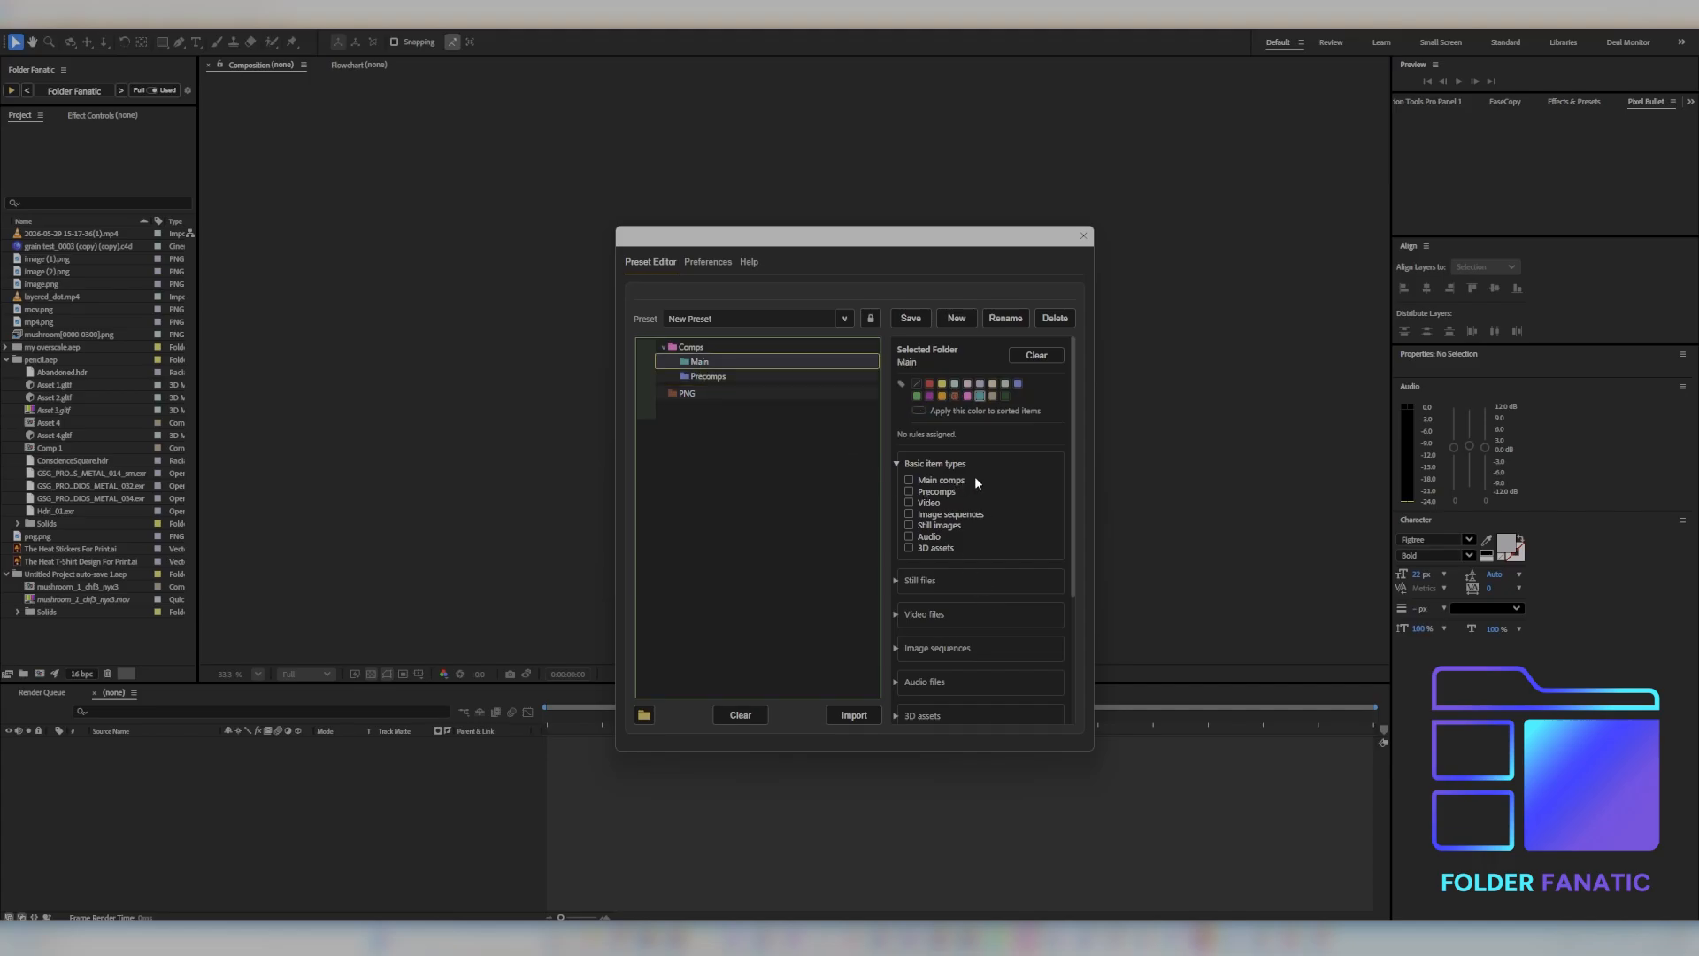
pyautogui.click(909, 481)
pyautogui.click(726, 377)
pyautogui.click(923, 493)
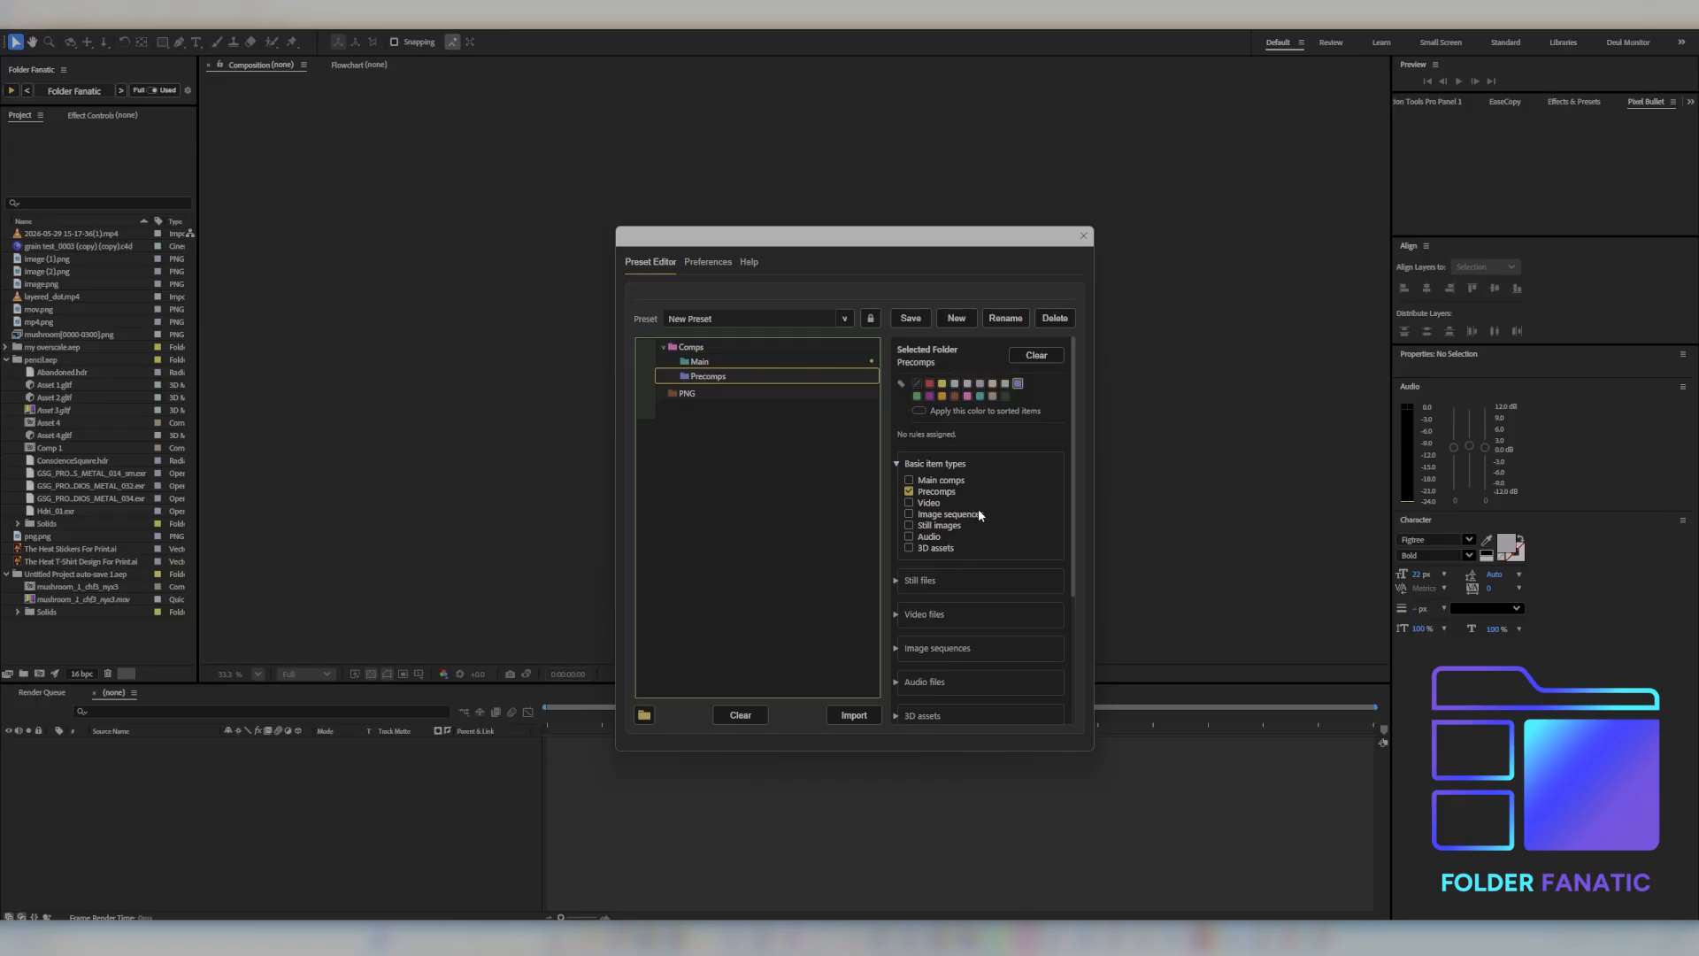
# Step: Assign the PNG still-file rule to the PNG folder
pyautogui.click(689, 396)
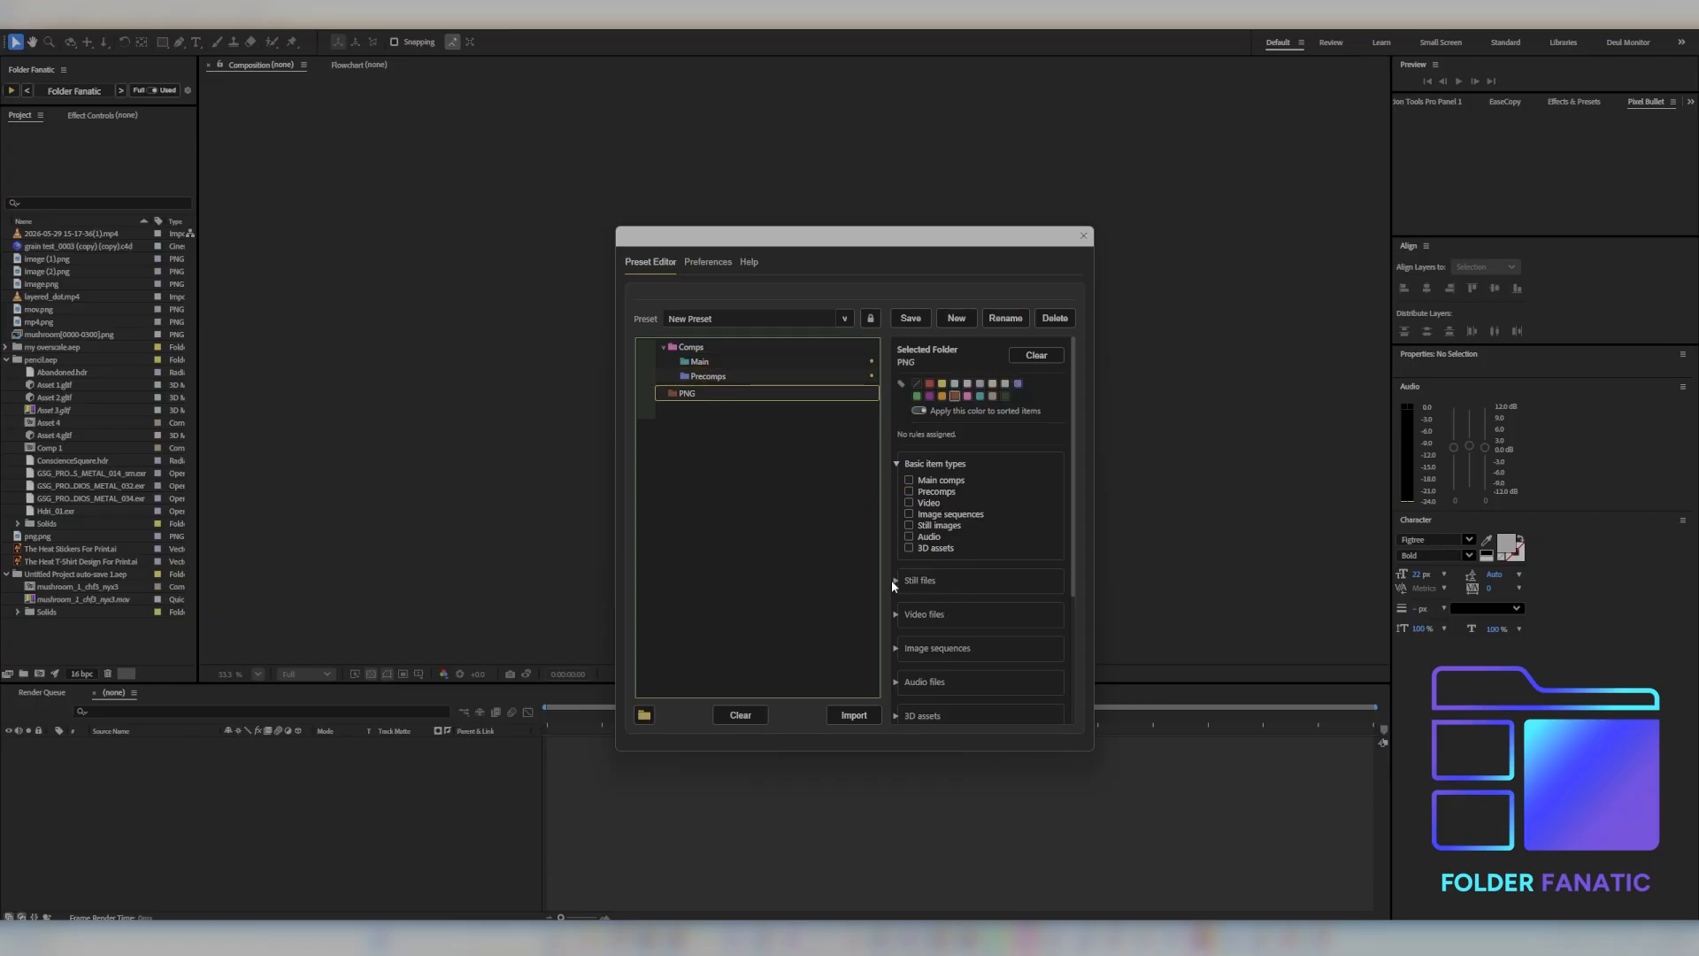
pyautogui.click(896, 581)
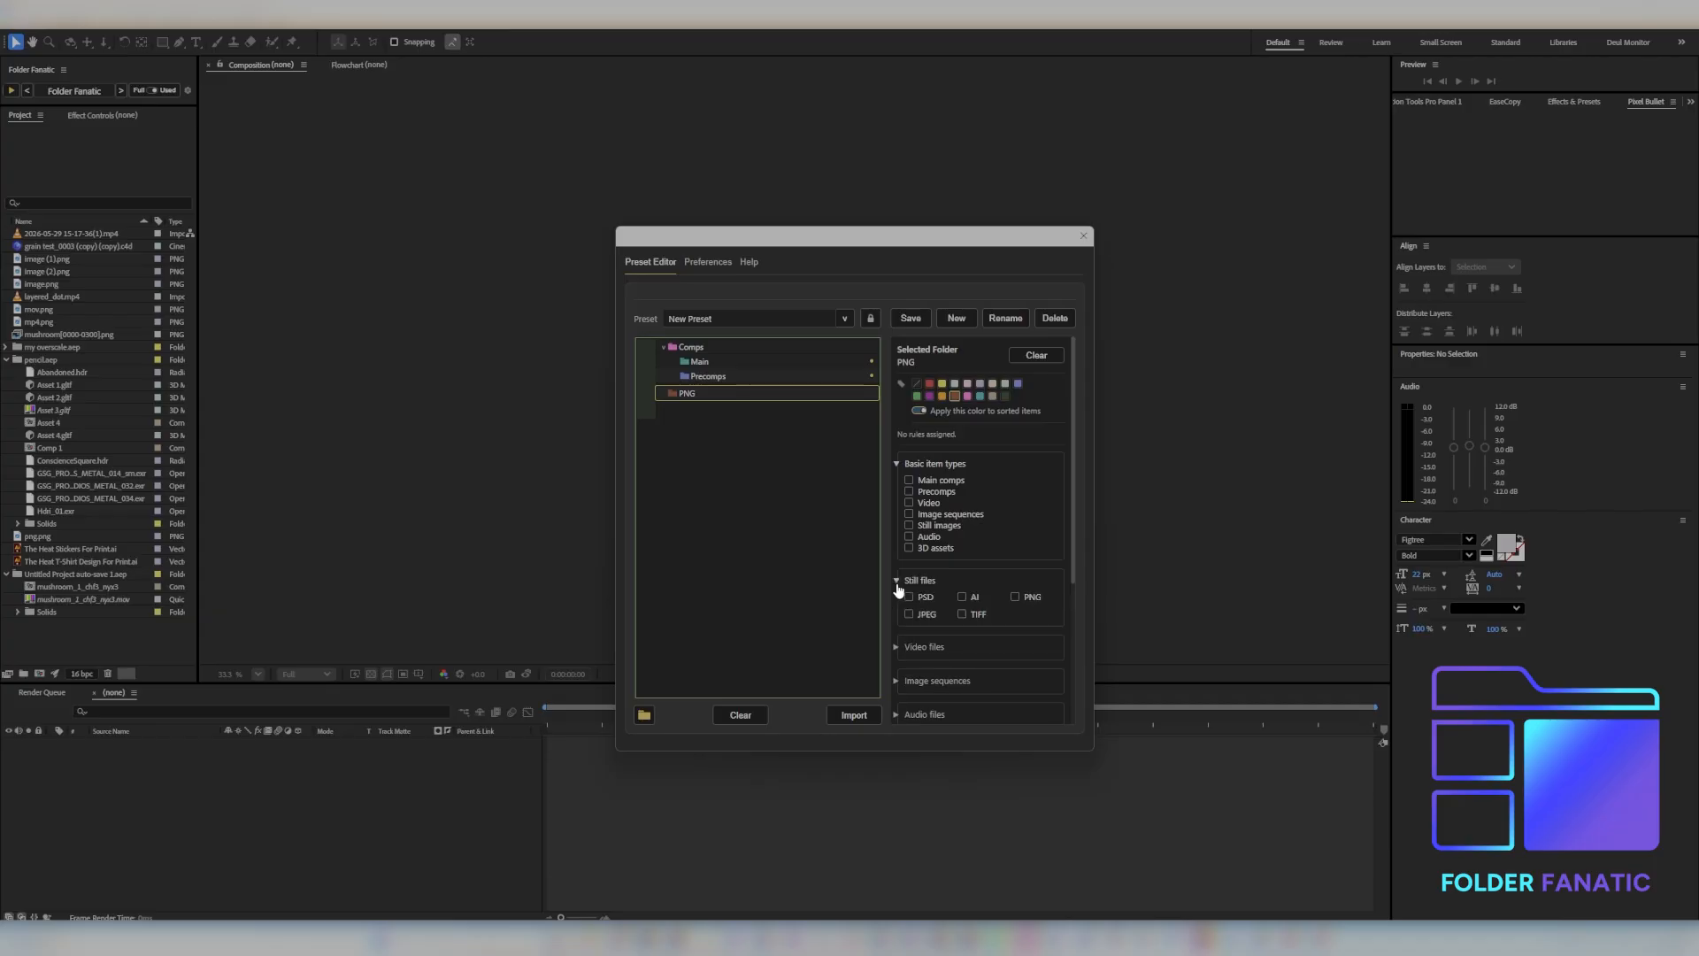
pyautogui.click(1015, 596)
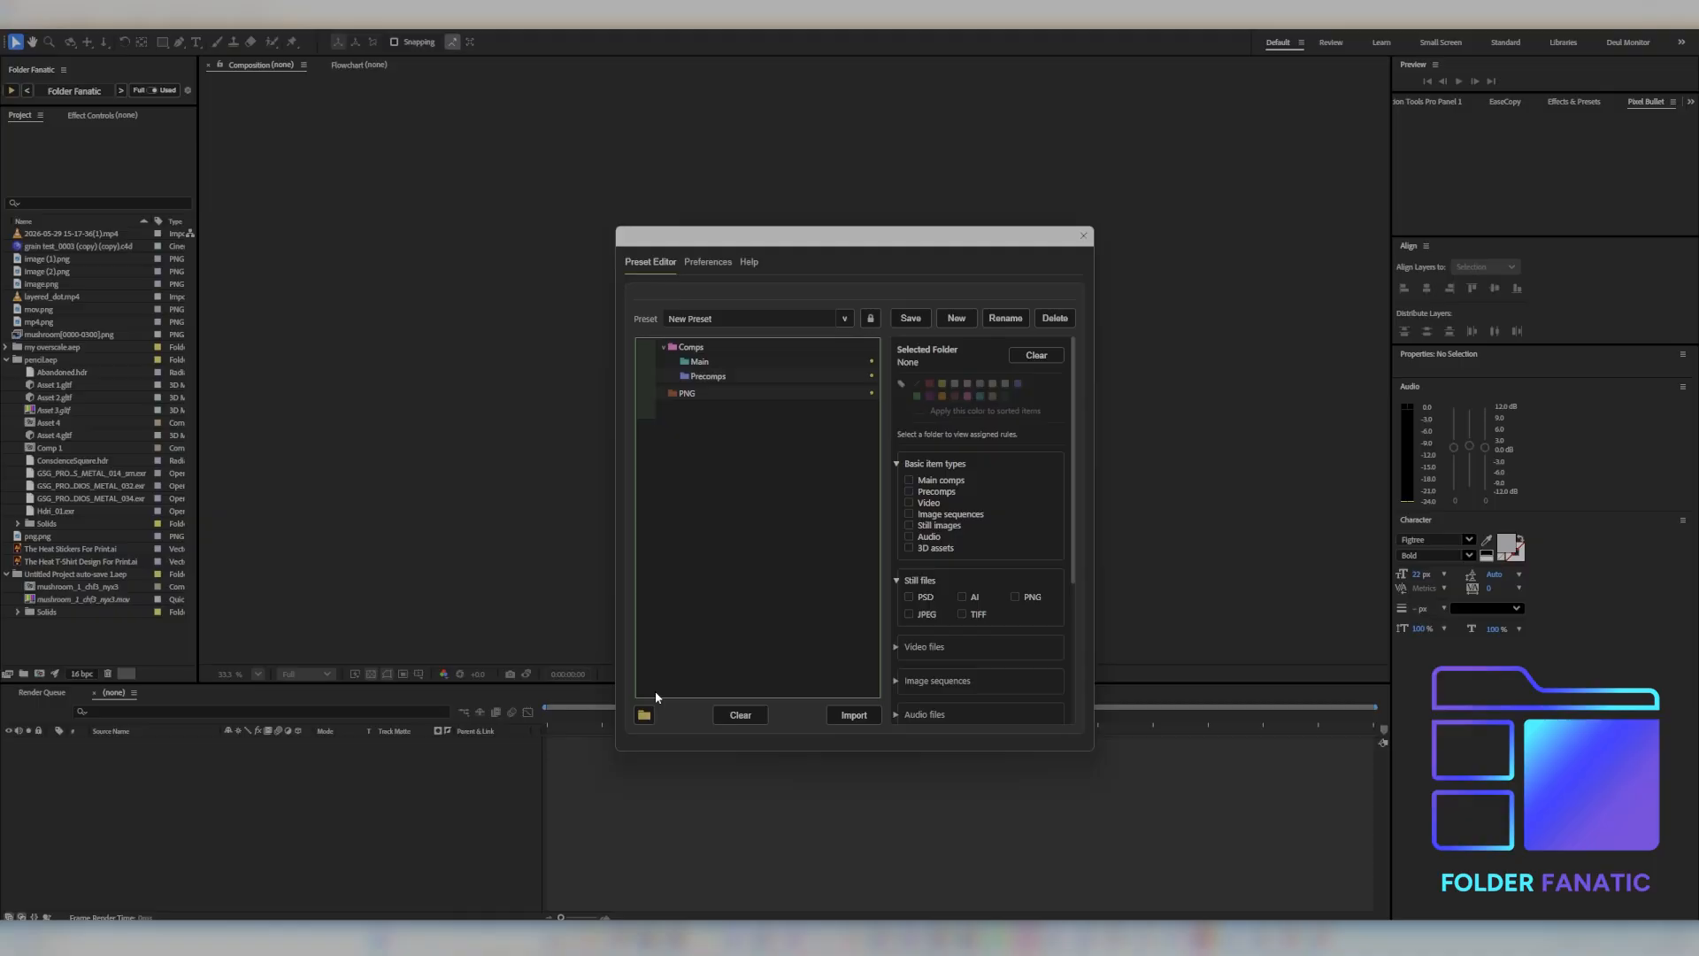
# Step: Add a top-level folder named Stills and assign it the Still images rule
pyautogui.click(644, 714)
pyautogui.write('Stills')
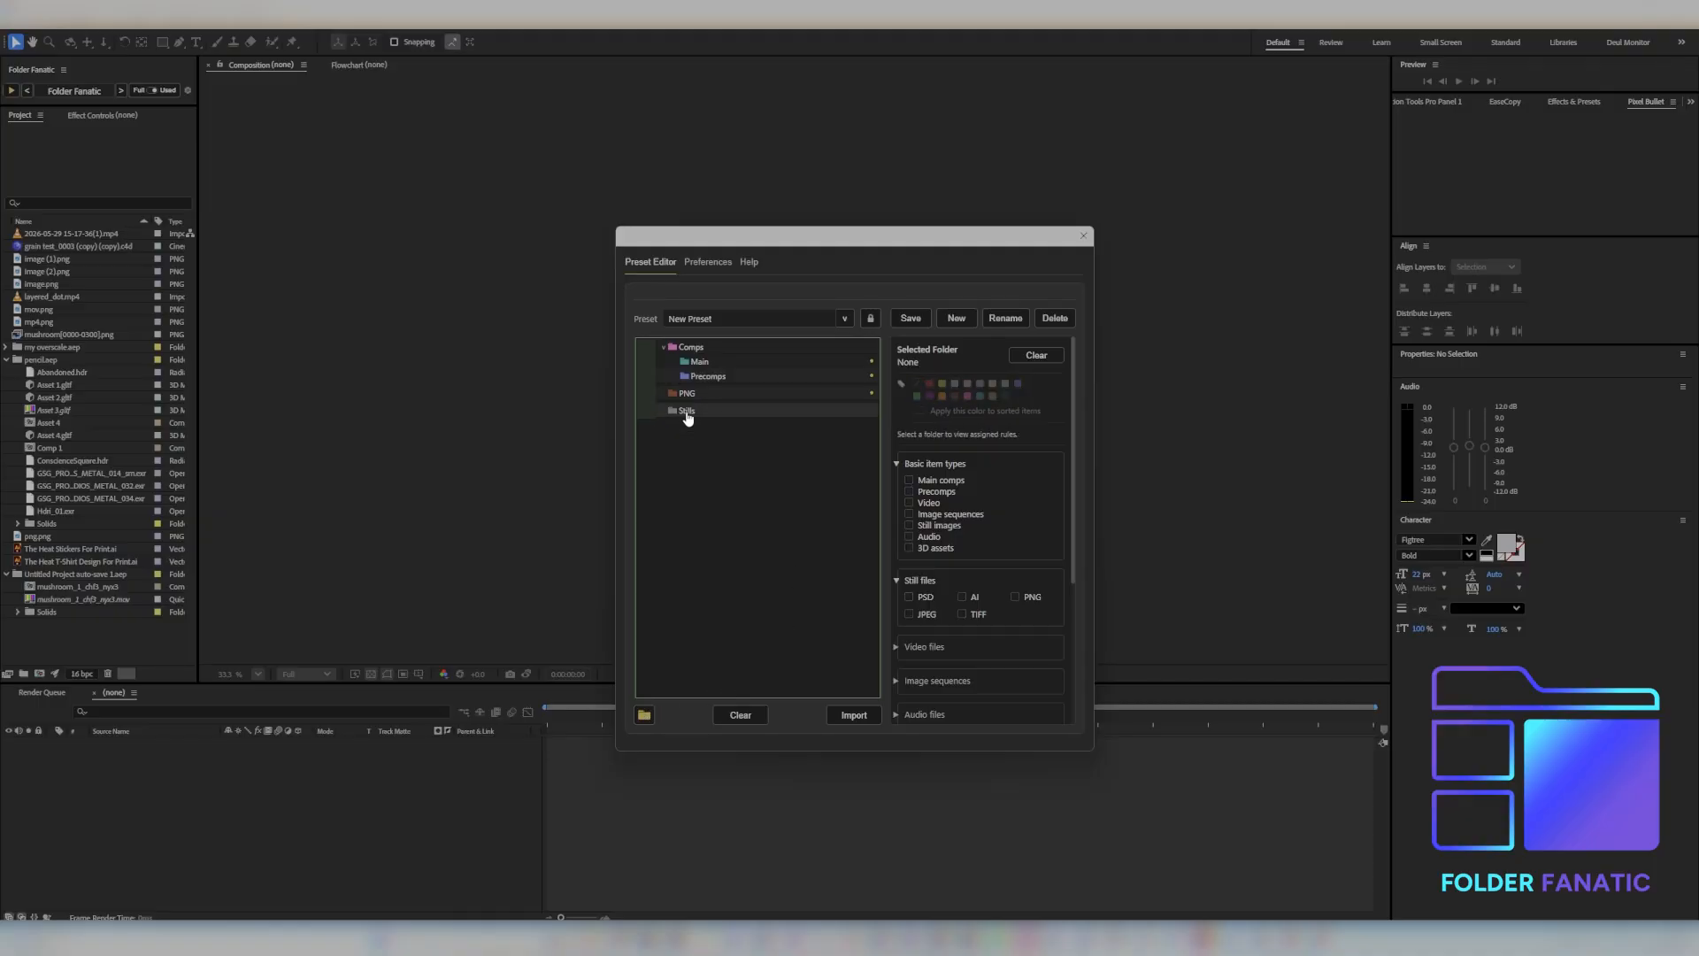
pyautogui.press('Return')
pyautogui.click(915, 526)
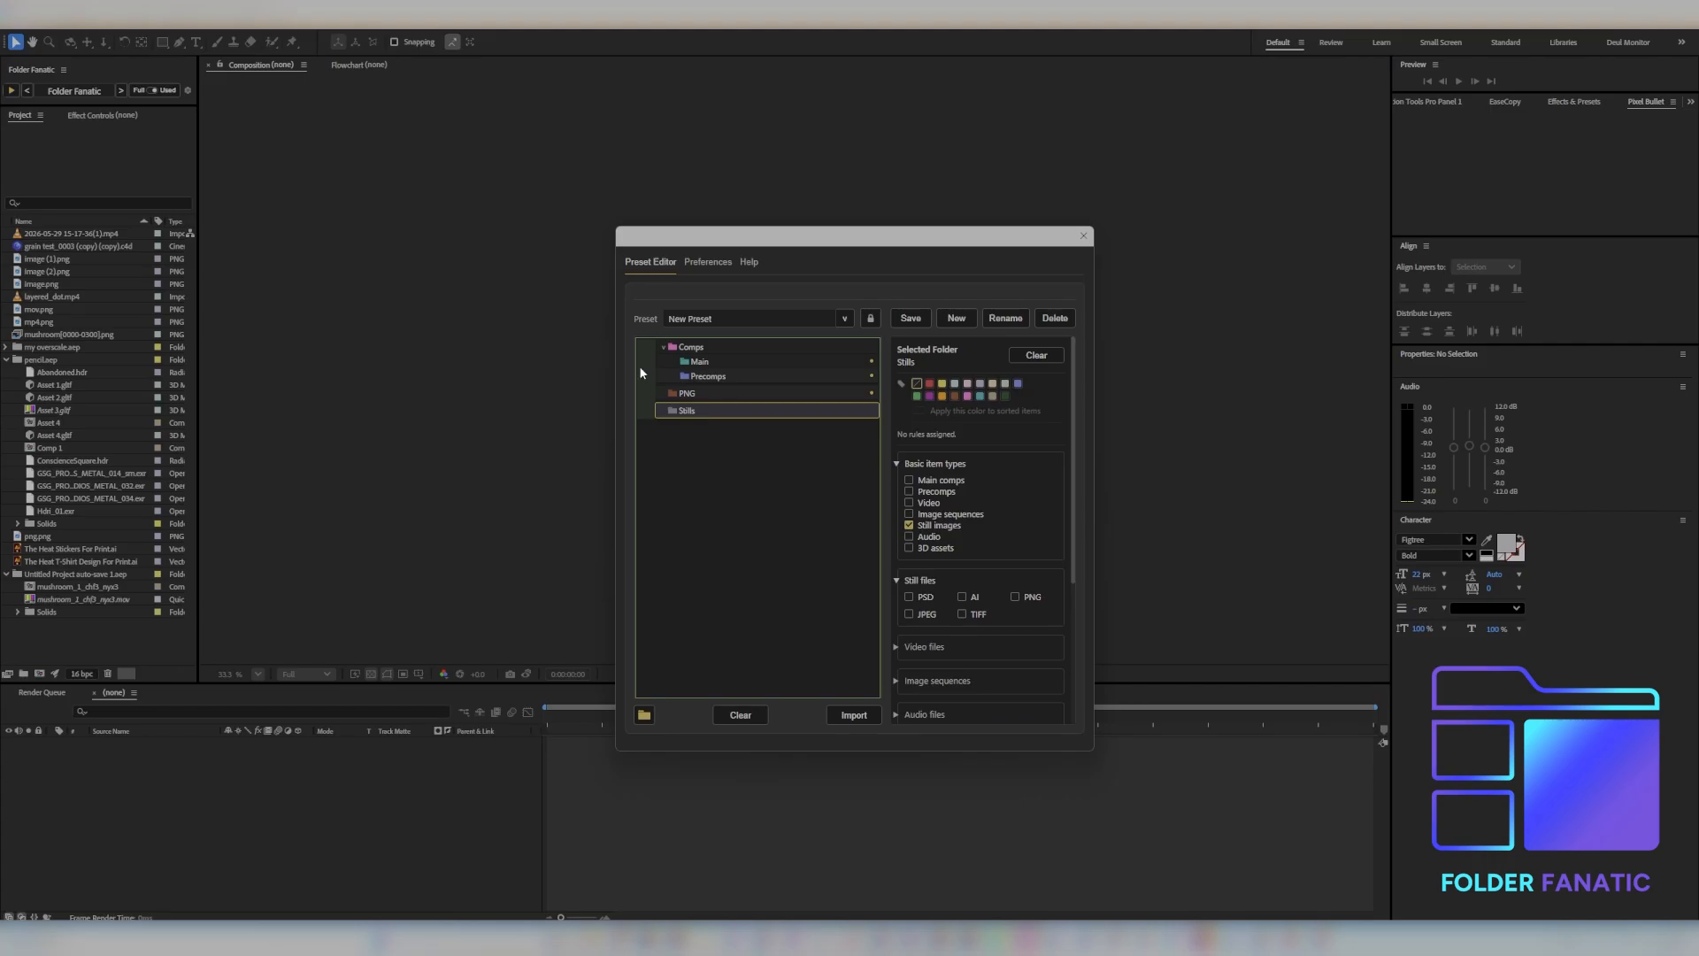
# Step: Compare the rules of the PNG and Stills folders and examine the available video and image sequence formats
pyautogui.click(688, 397)
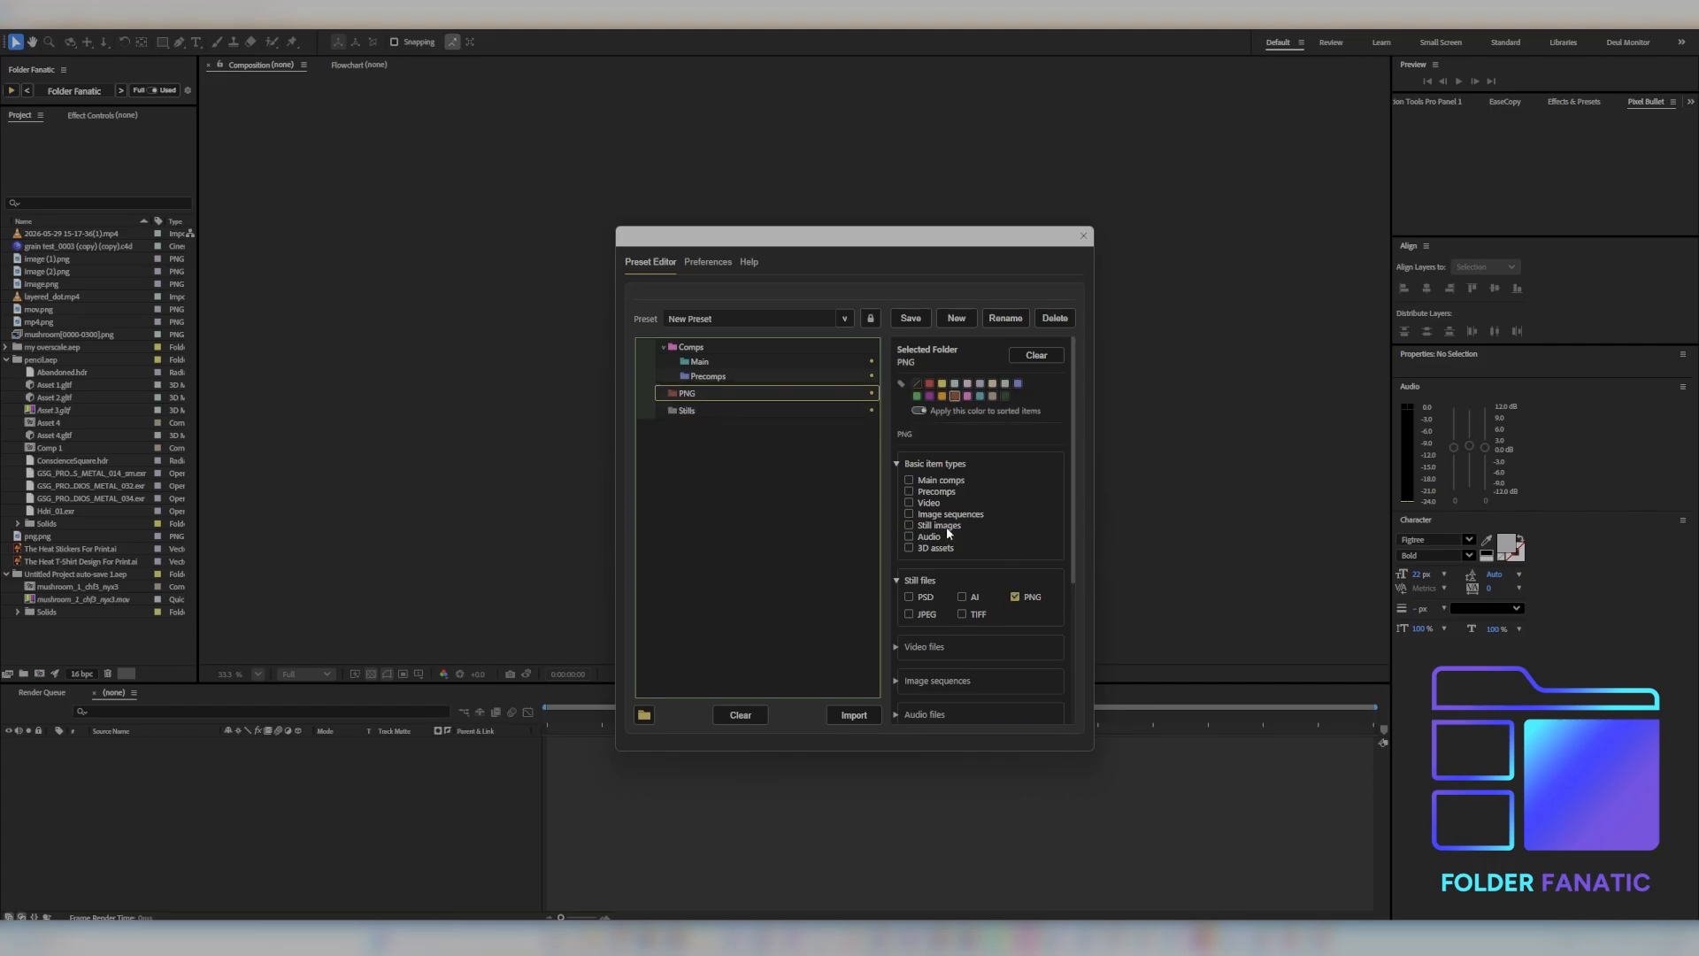
pyautogui.click(685, 412)
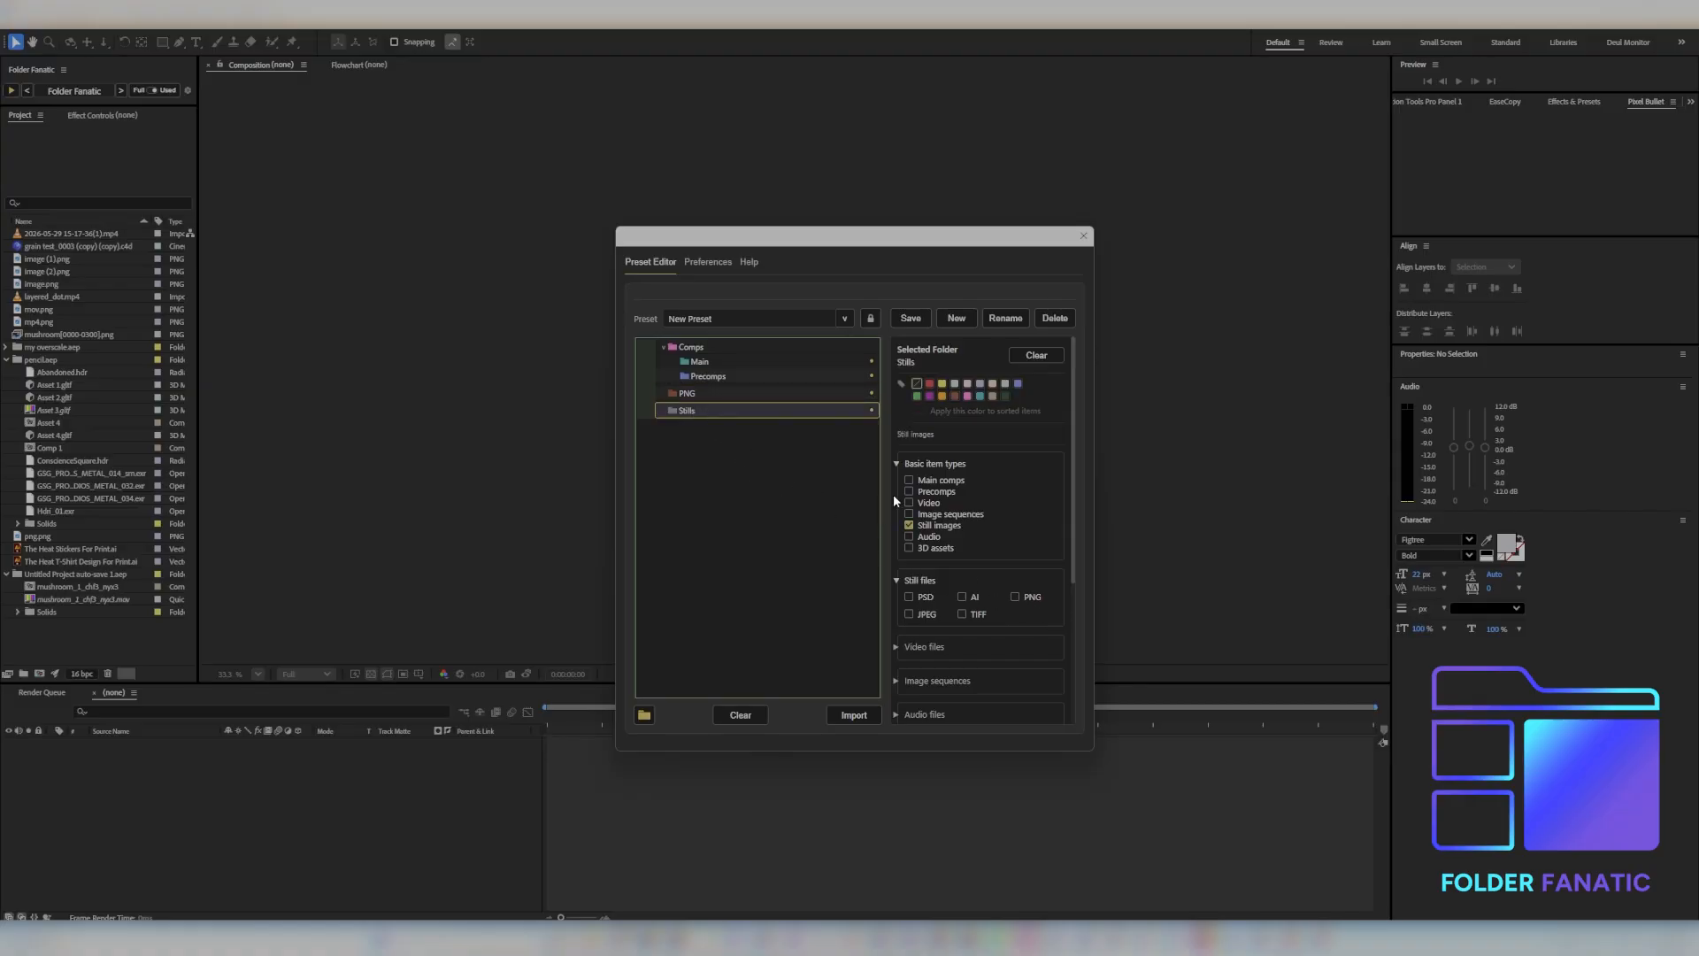
pyautogui.click(895, 647)
pyautogui.scroll(-3, 896, 653)
pyautogui.click(898, 582)
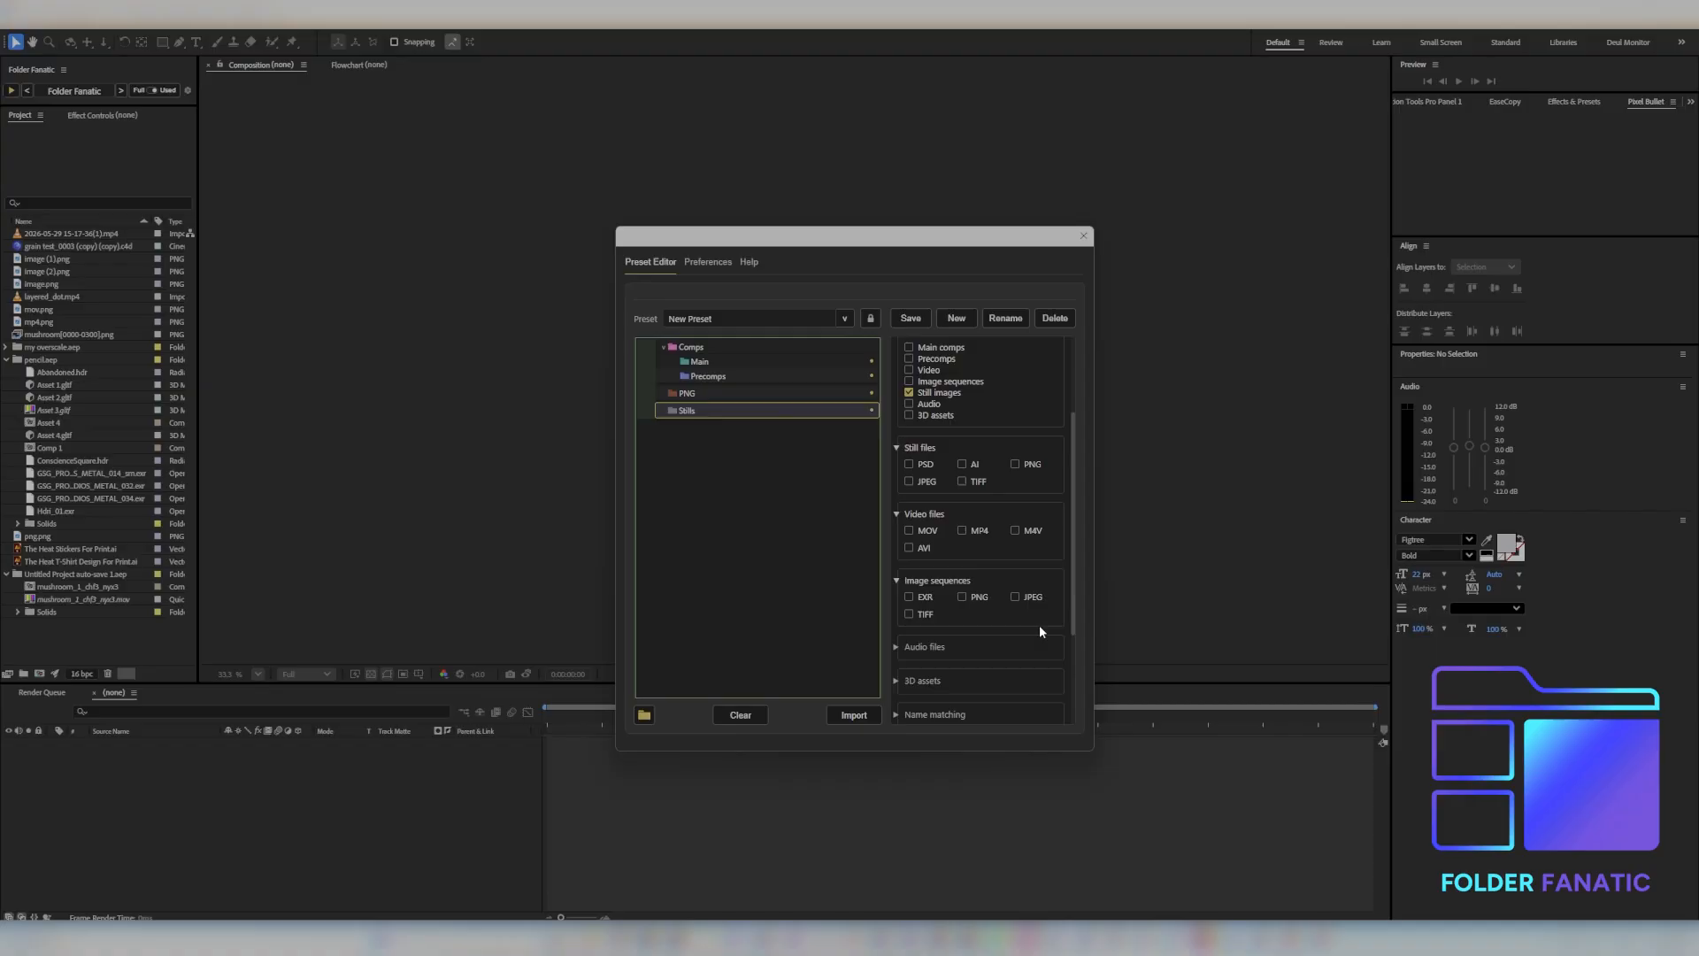
pyautogui.scroll(1, 1023, 625)
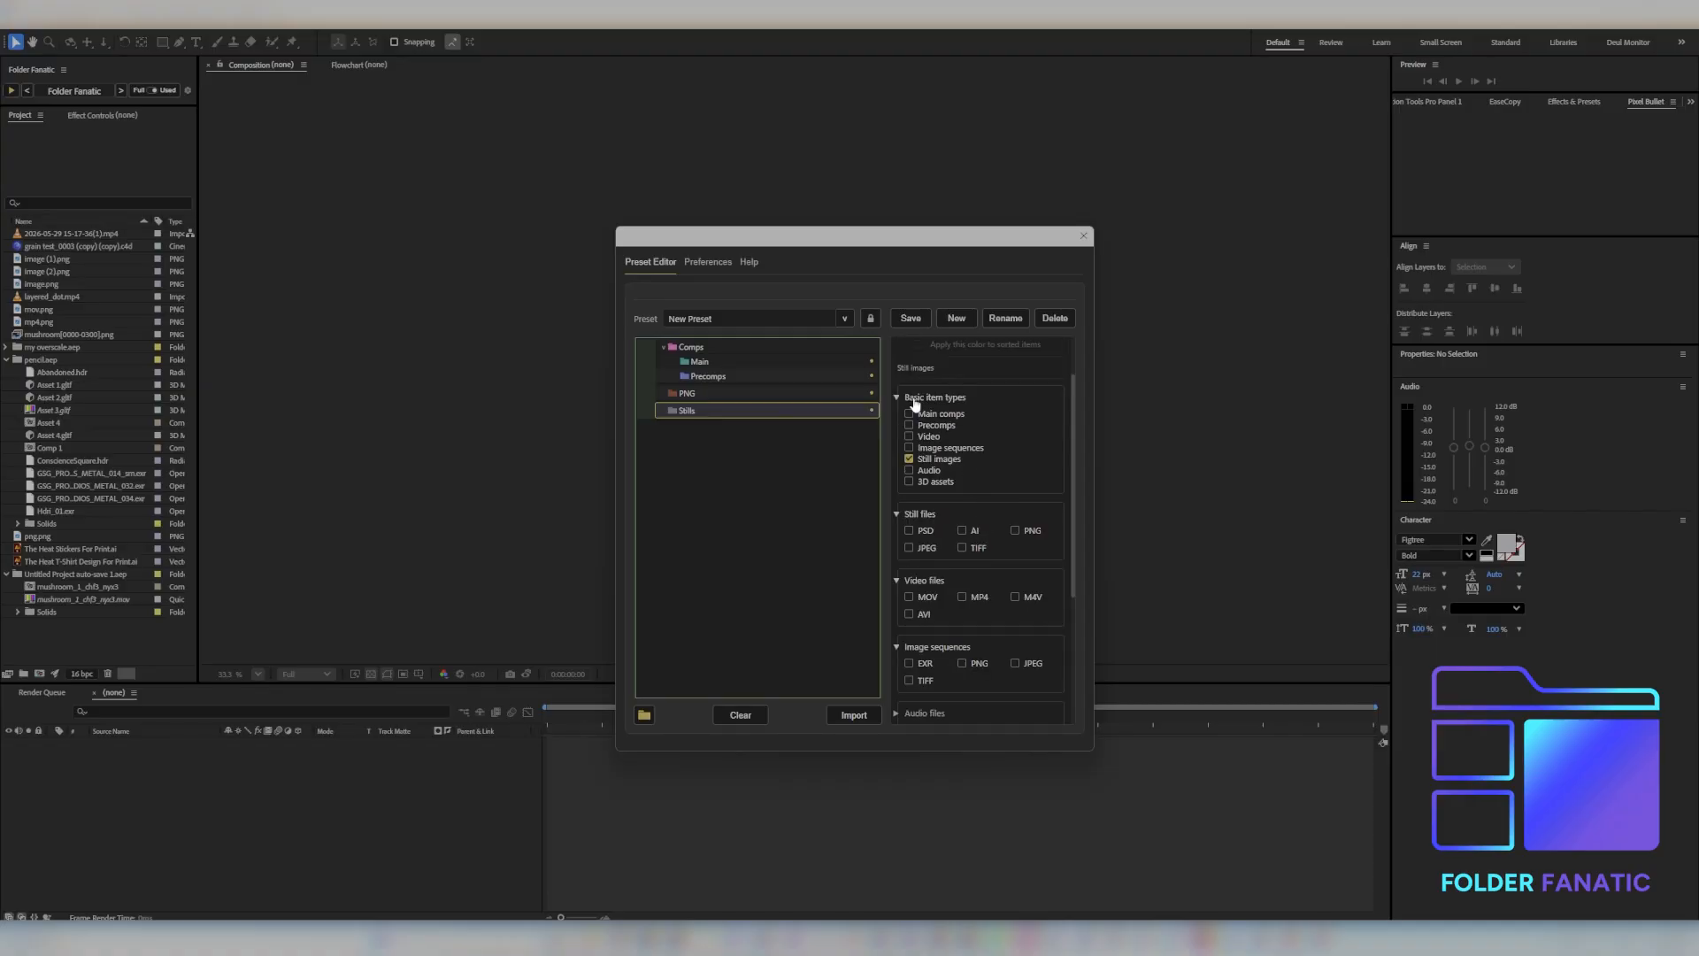
# Step: Set the visible format rules in the extension's preferences to show all formats
pyautogui.click(712, 263)
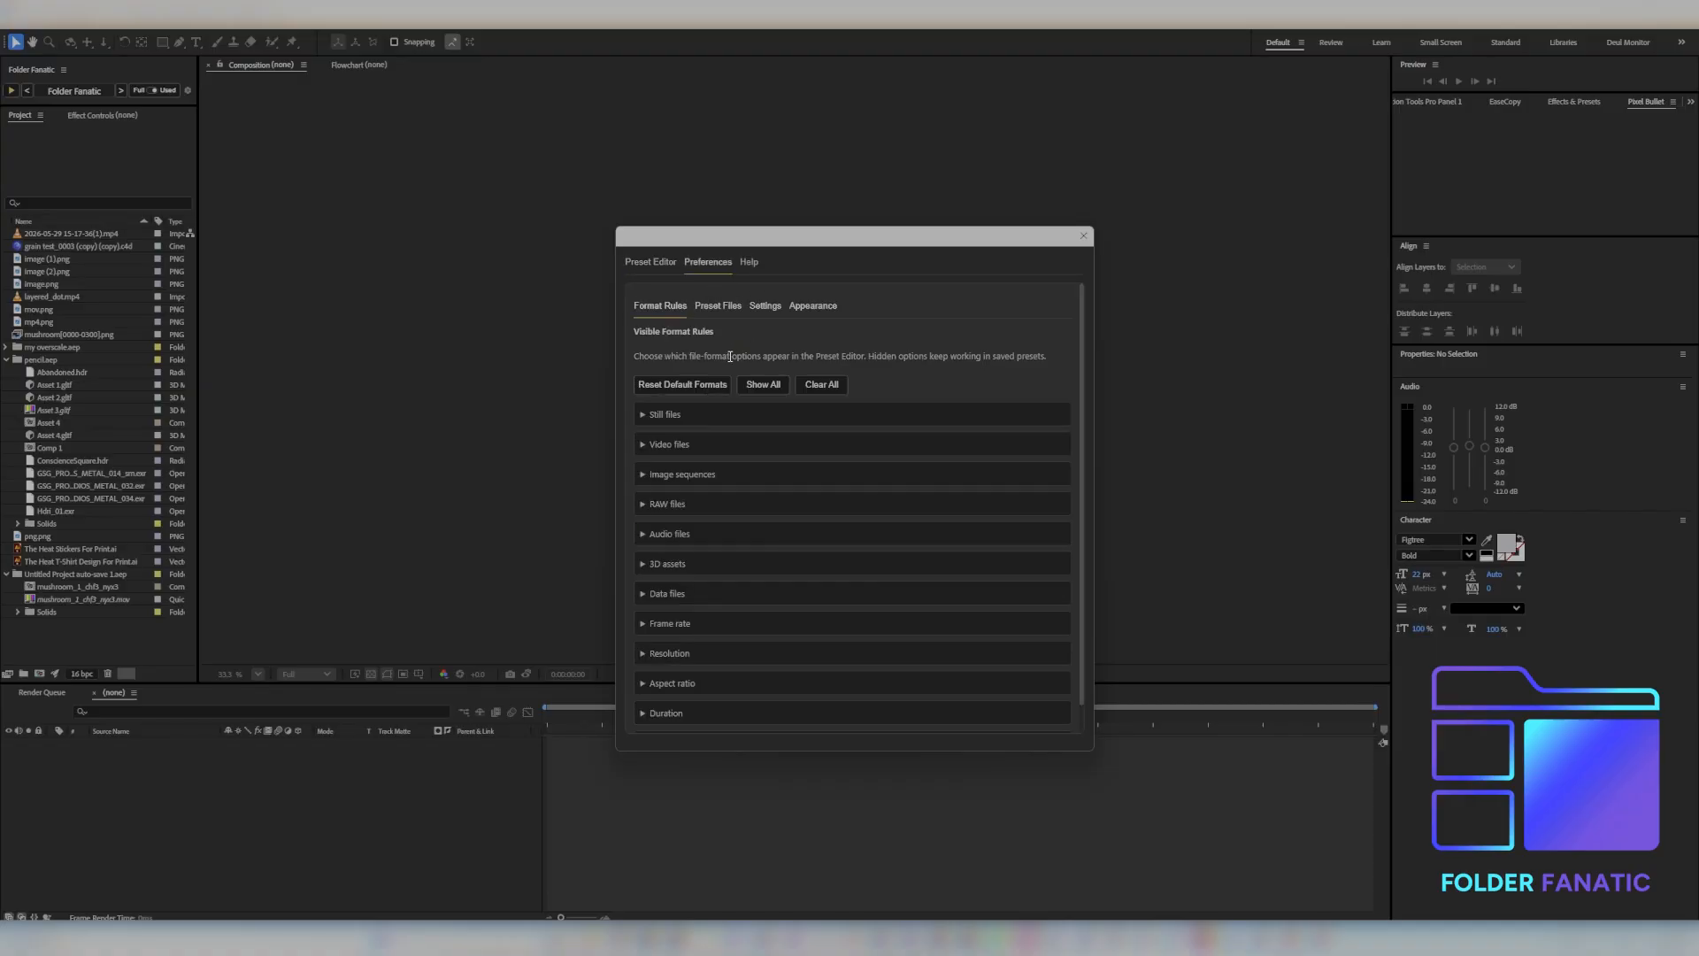
pyautogui.moveTo(791, 244); pyautogui.dragTo(775, 159)
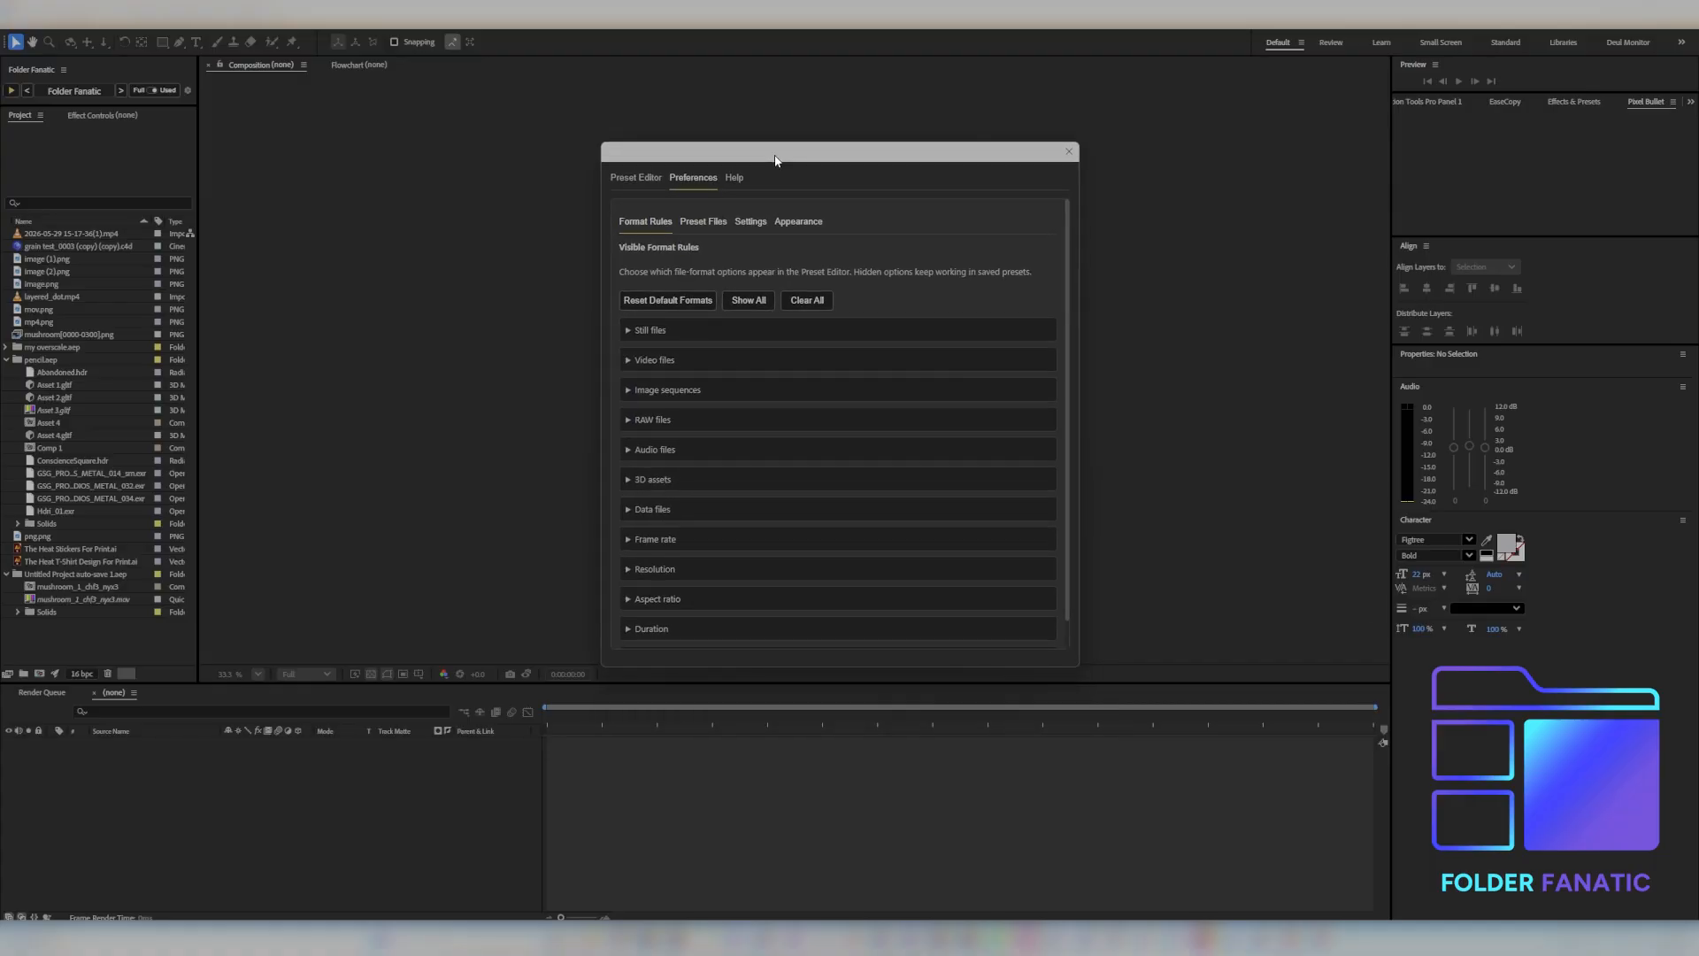
pyautogui.scroll(-2, 708, 452)
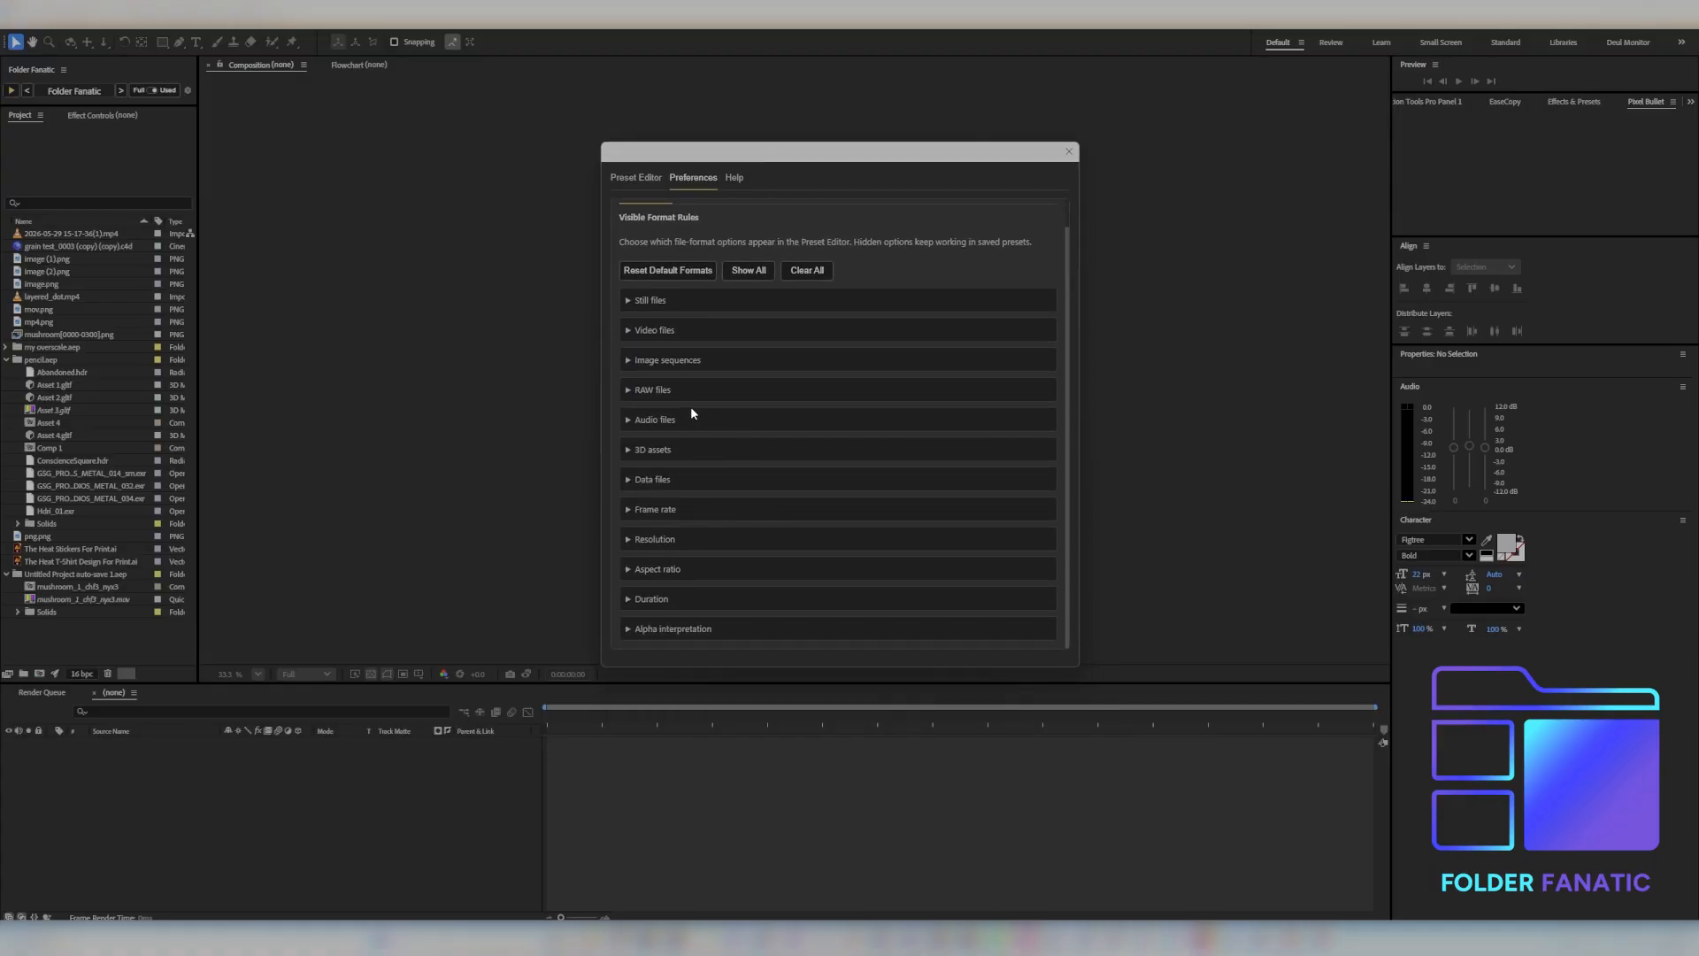
pyautogui.scroll(2, 700, 575)
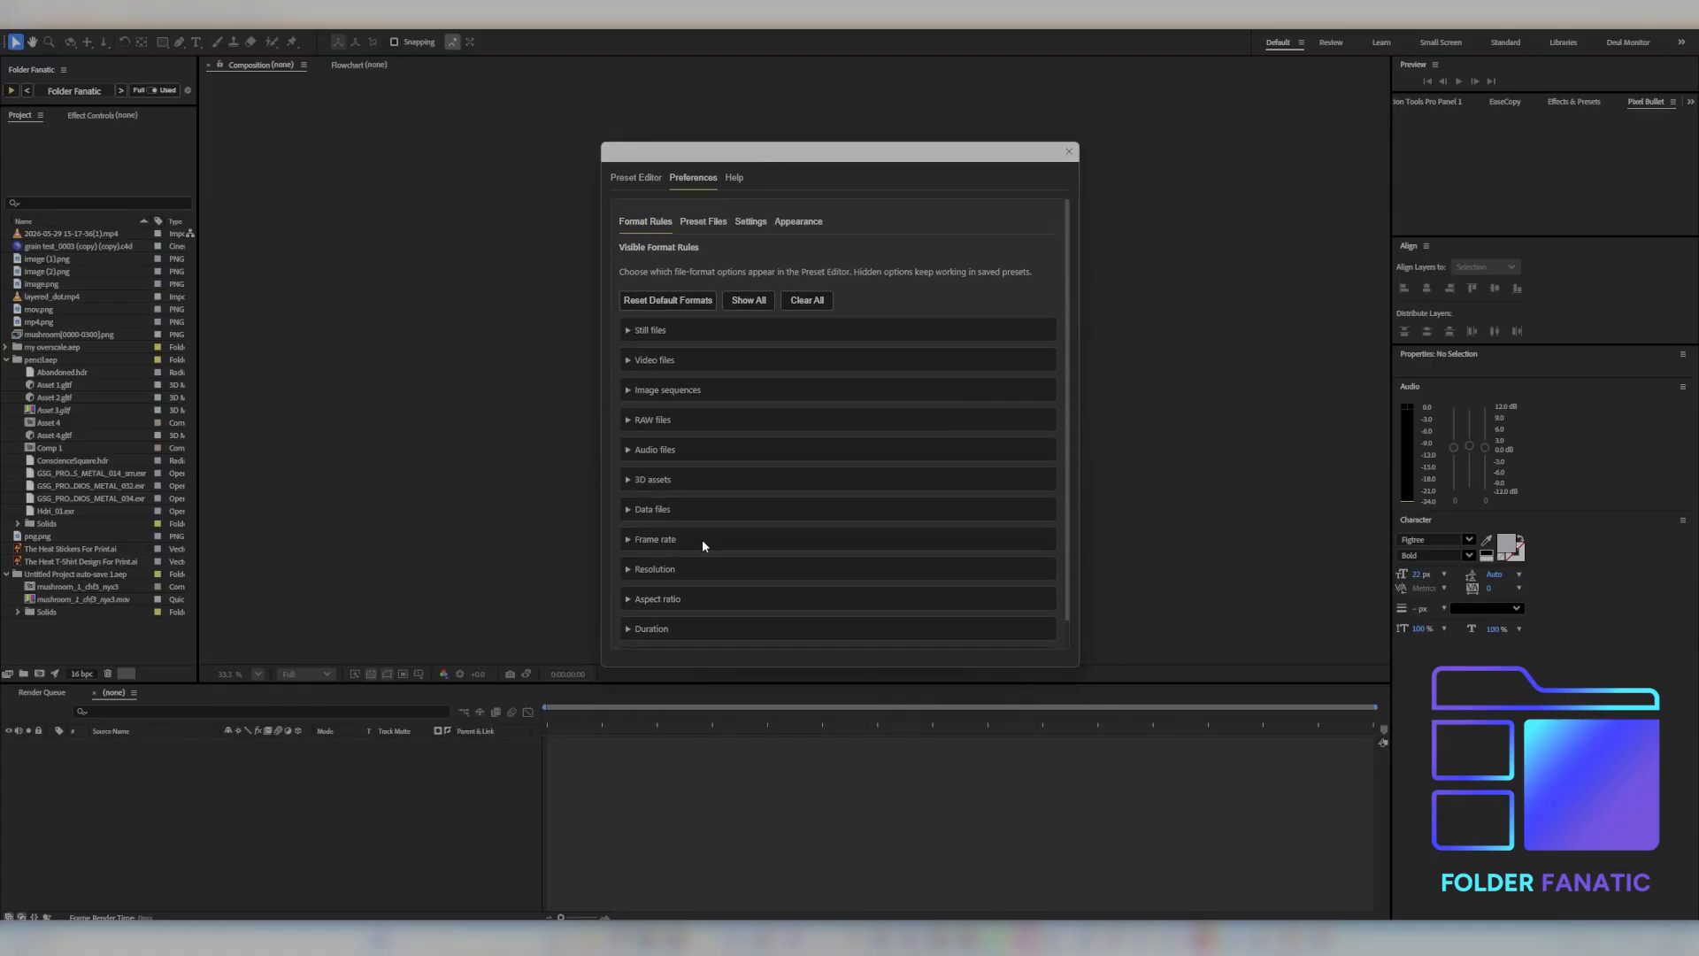
pyautogui.click(628, 332)
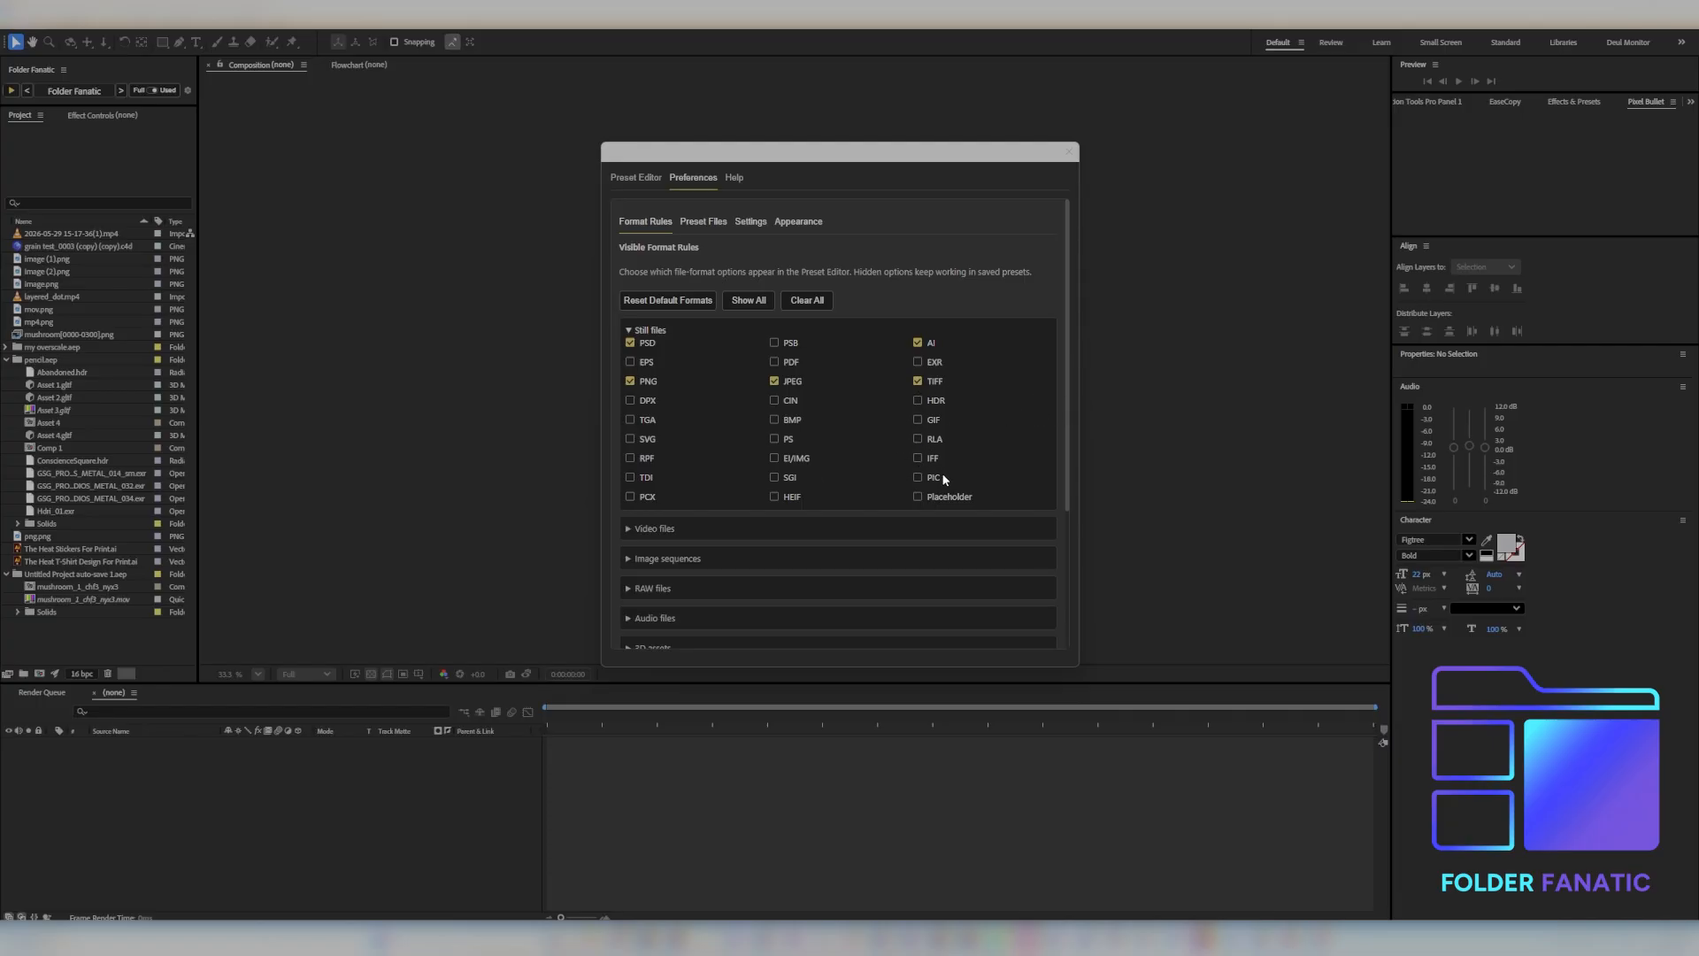
pyautogui.click(749, 300)
# Step: Save New Preset in the preset editor and sort the project items with it
pyautogui.click(634, 178)
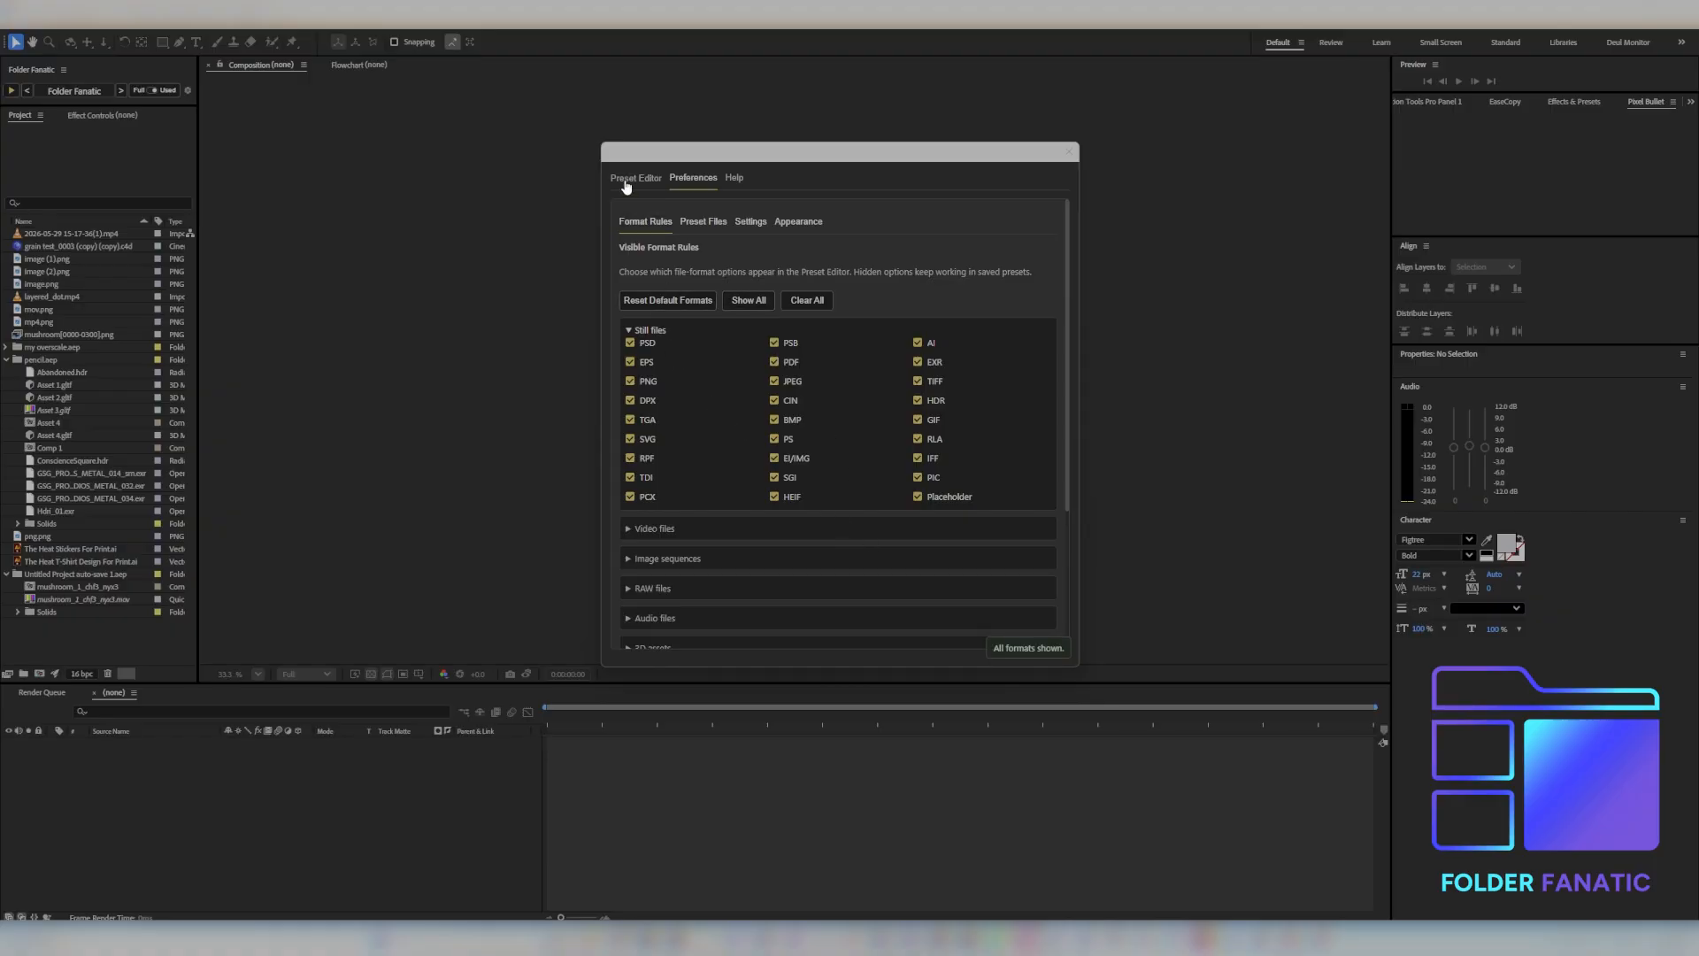
pyautogui.scroll(-5, 947, 529)
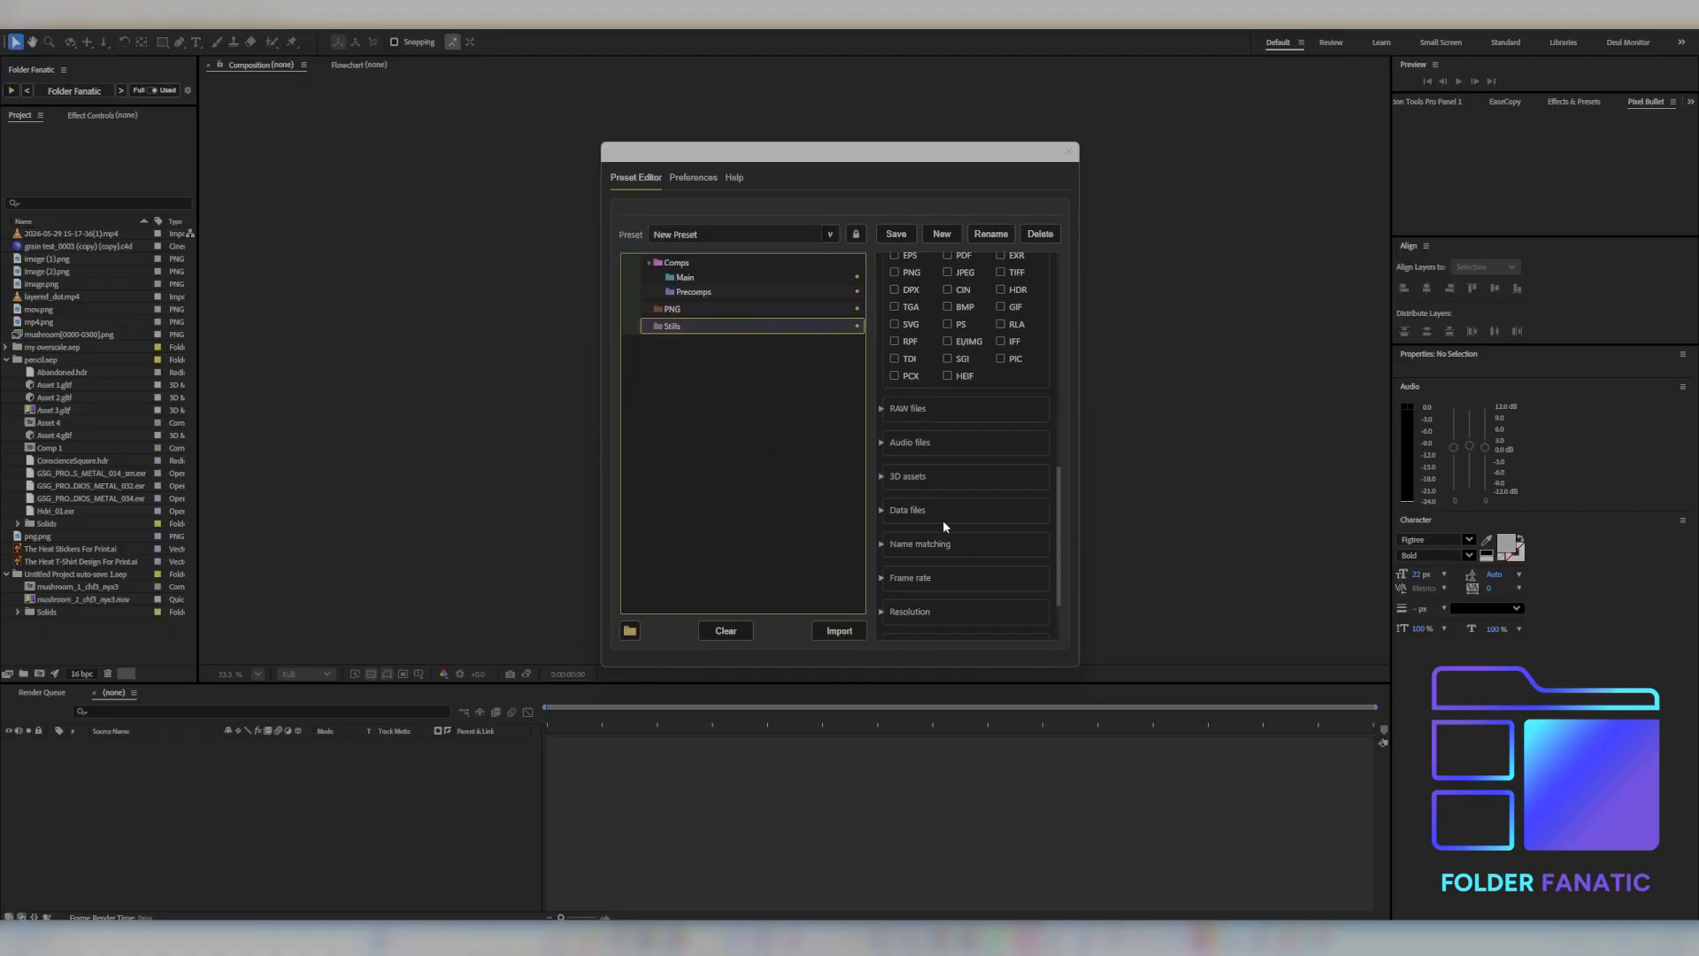
pyautogui.scroll(8, 943, 518)
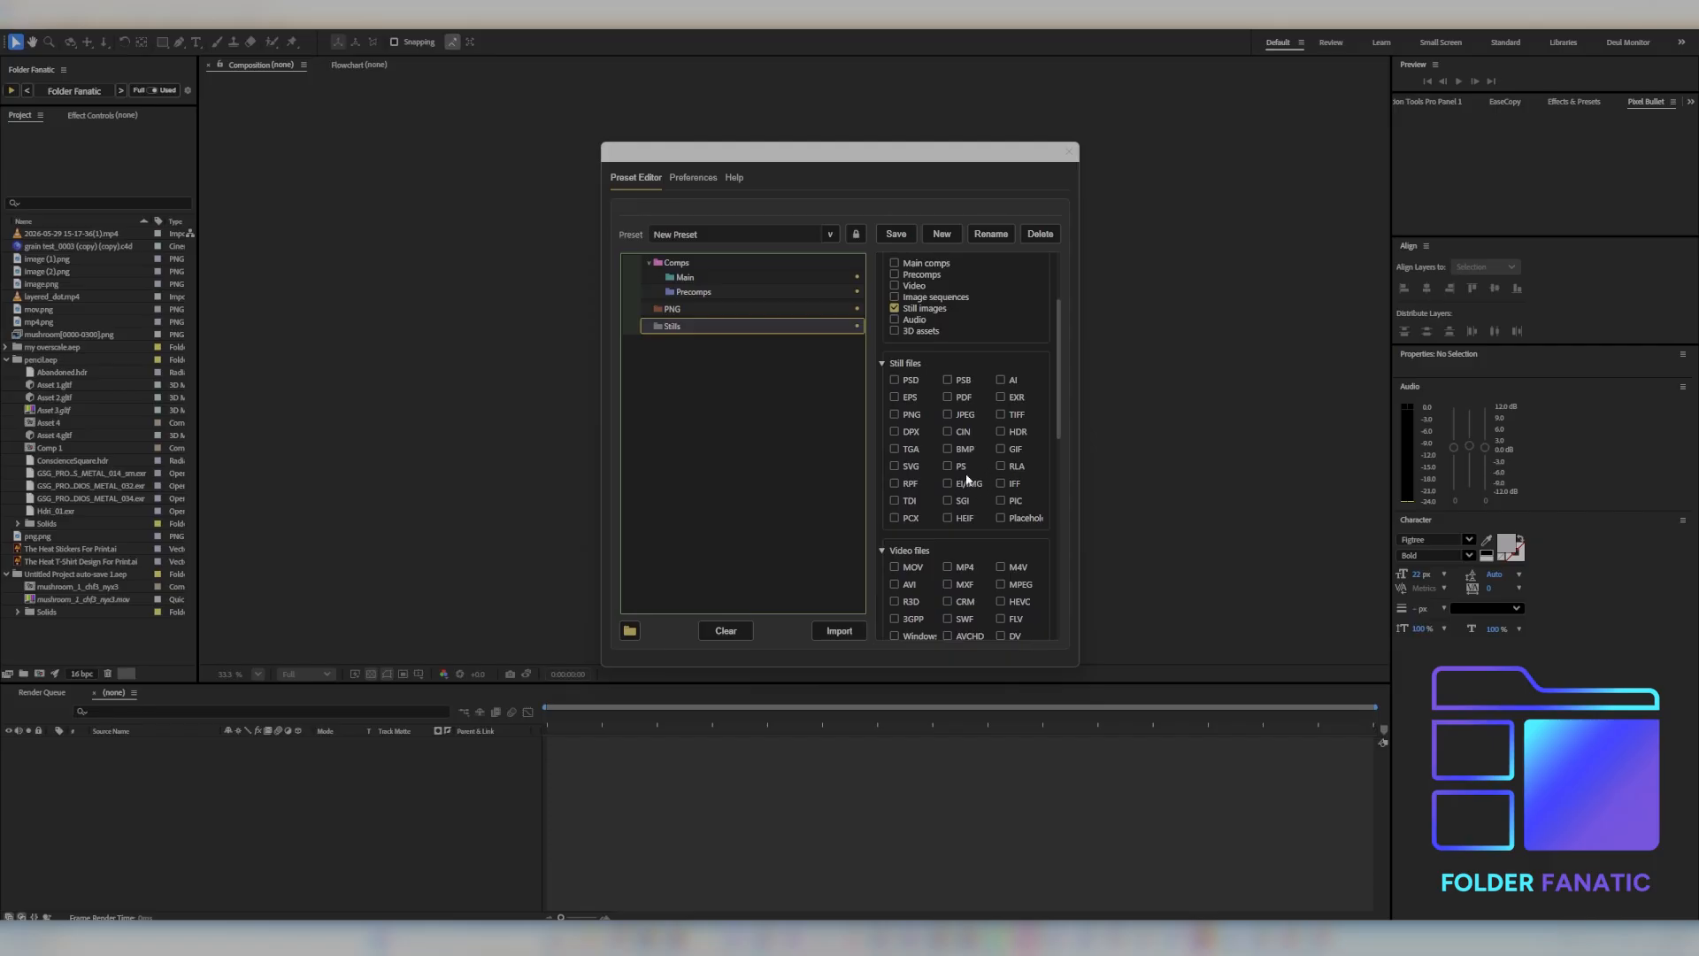
pyautogui.scroll(2, 964, 469)
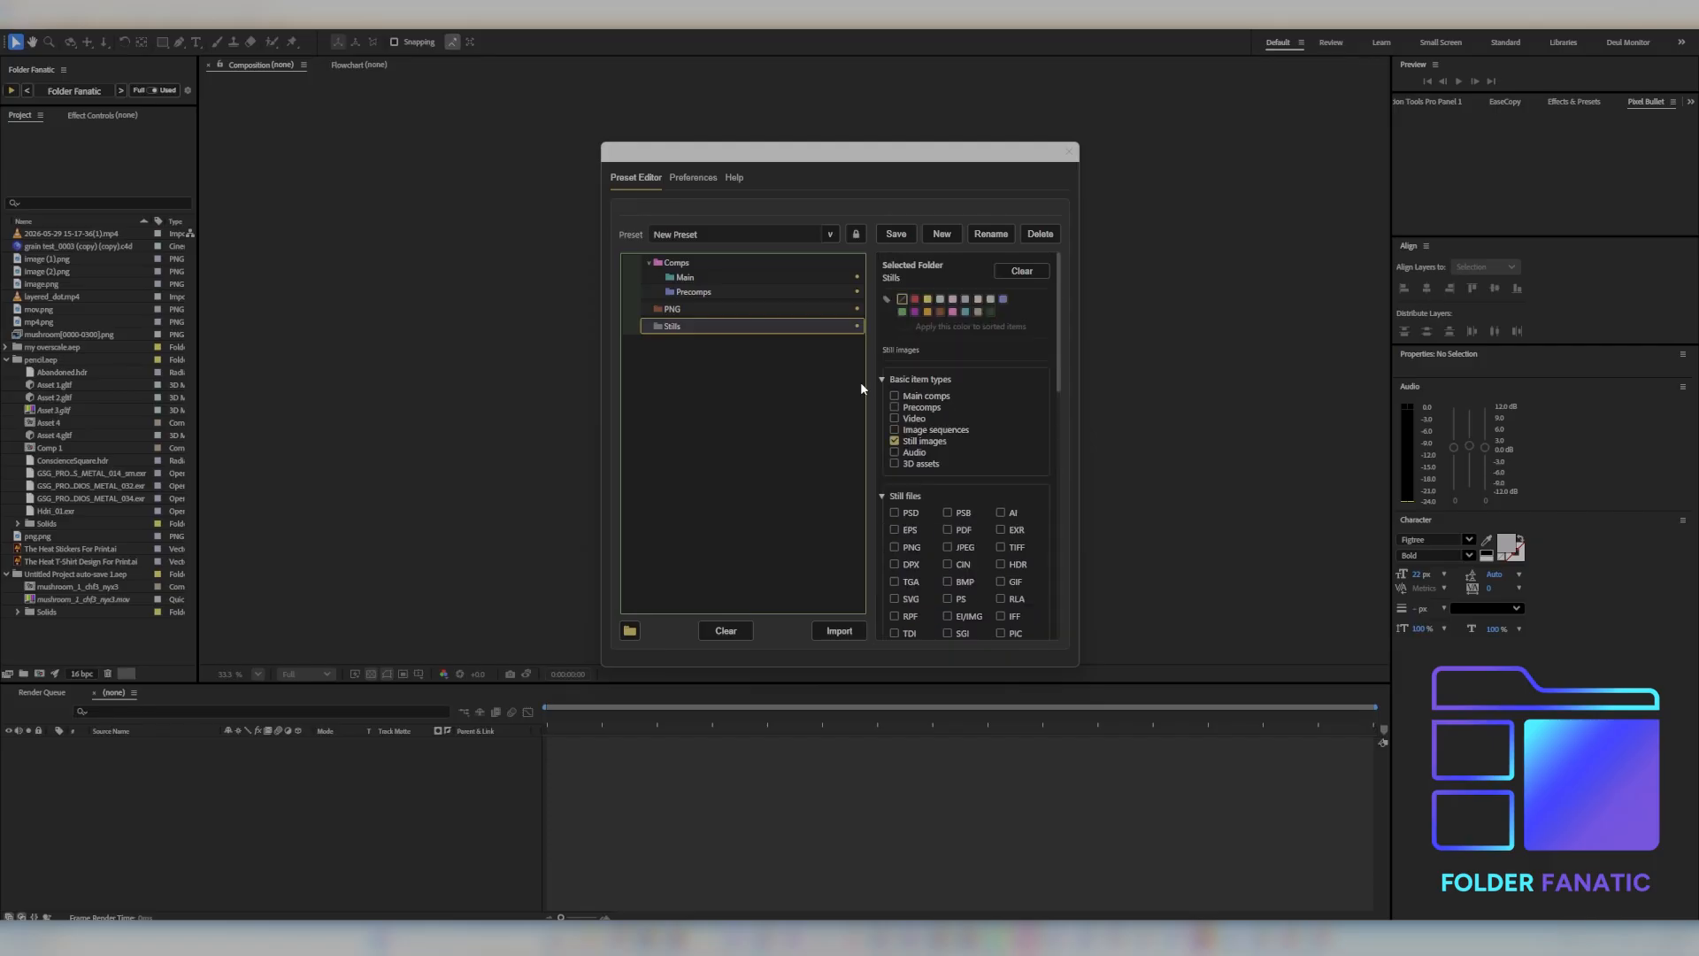
pyautogui.click(895, 236)
pyautogui.click(97, 92)
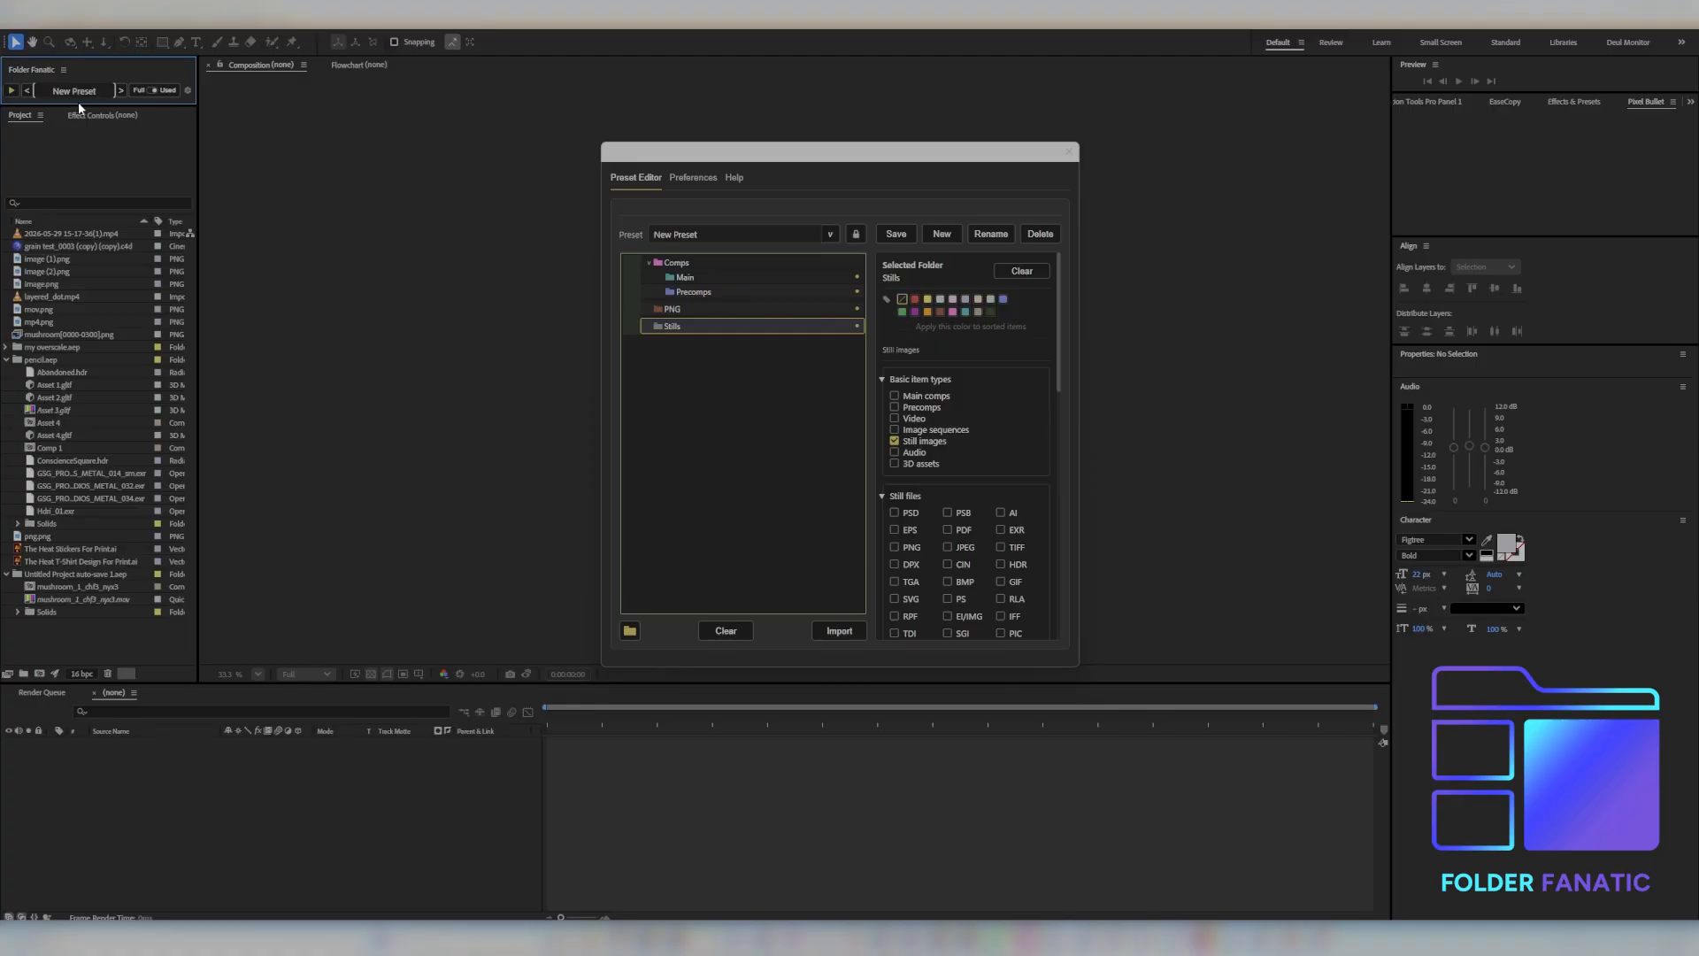
pyautogui.click(11, 90)
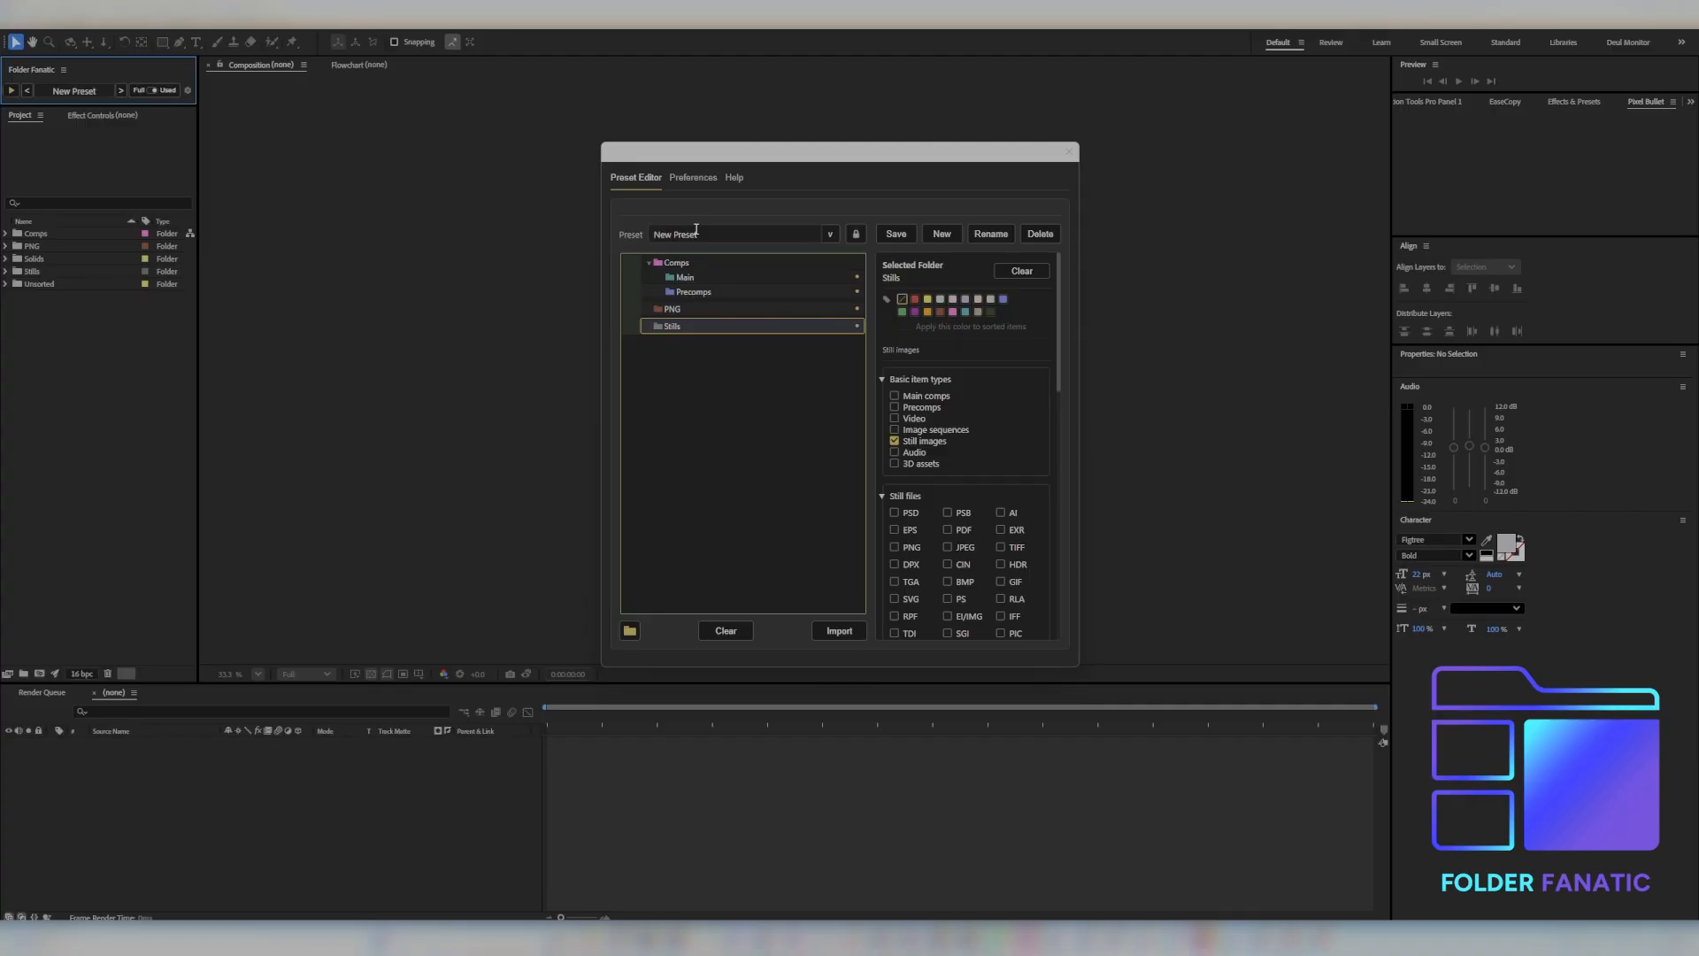
# Step: Delete New Preset and create a fresh, empty preset named New PresetImport
pyautogui.click(1035, 239)
pyautogui.click(869, 441)
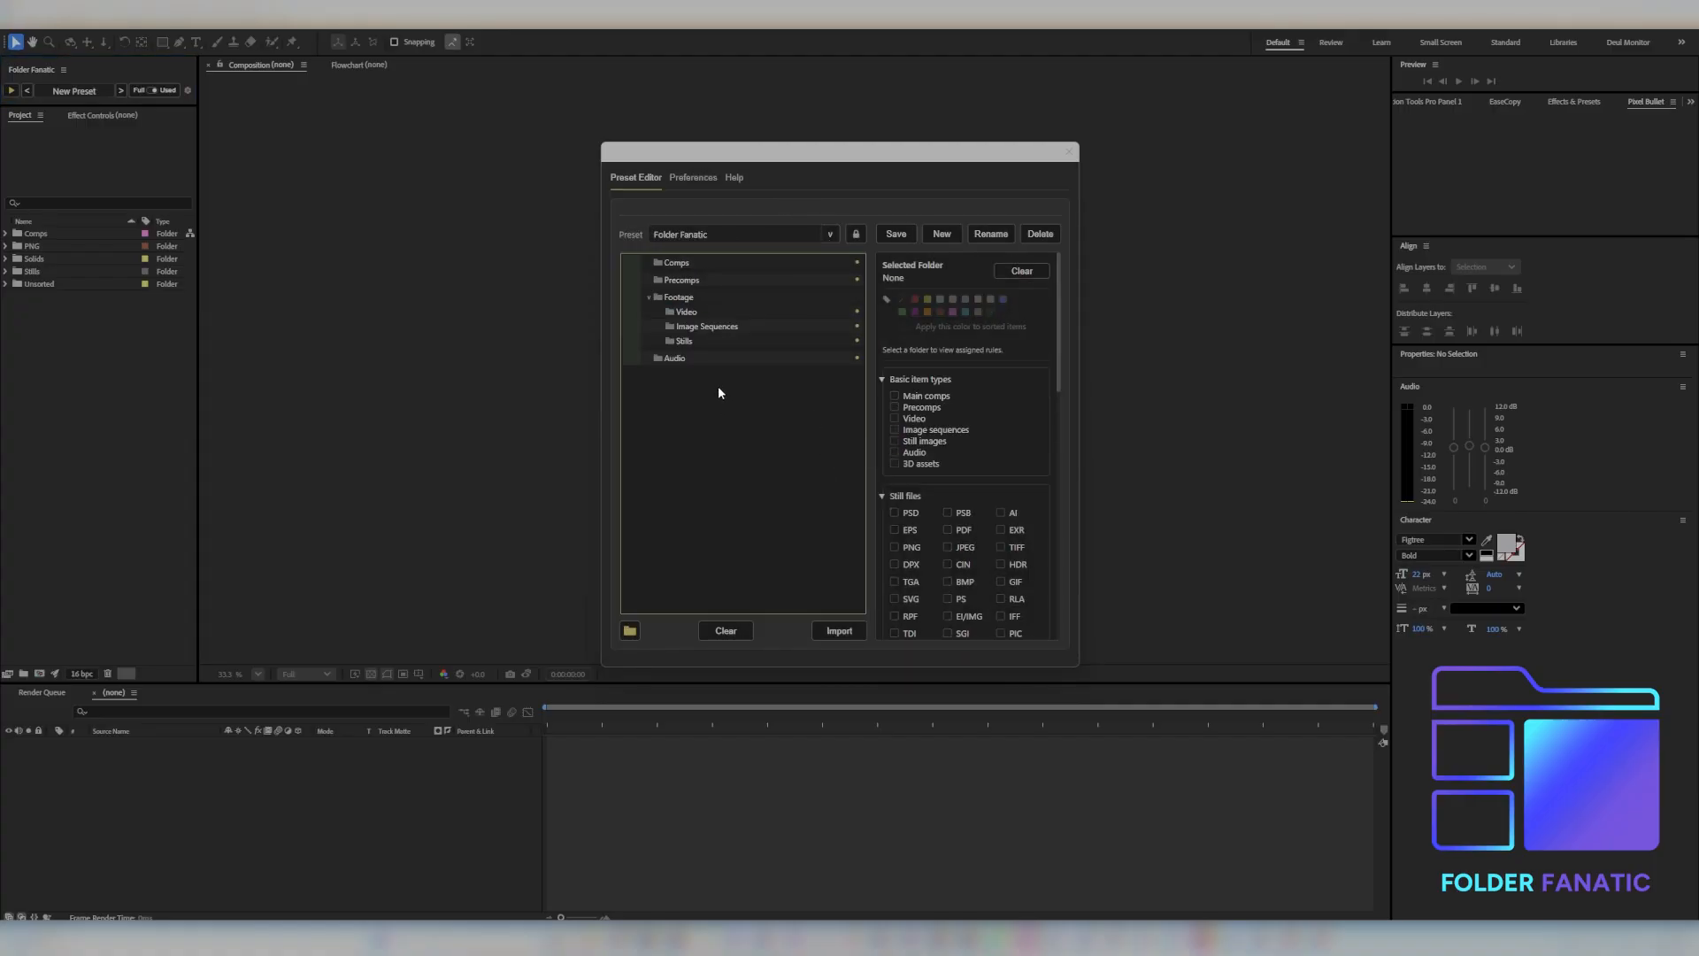
pyautogui.click(942, 234)
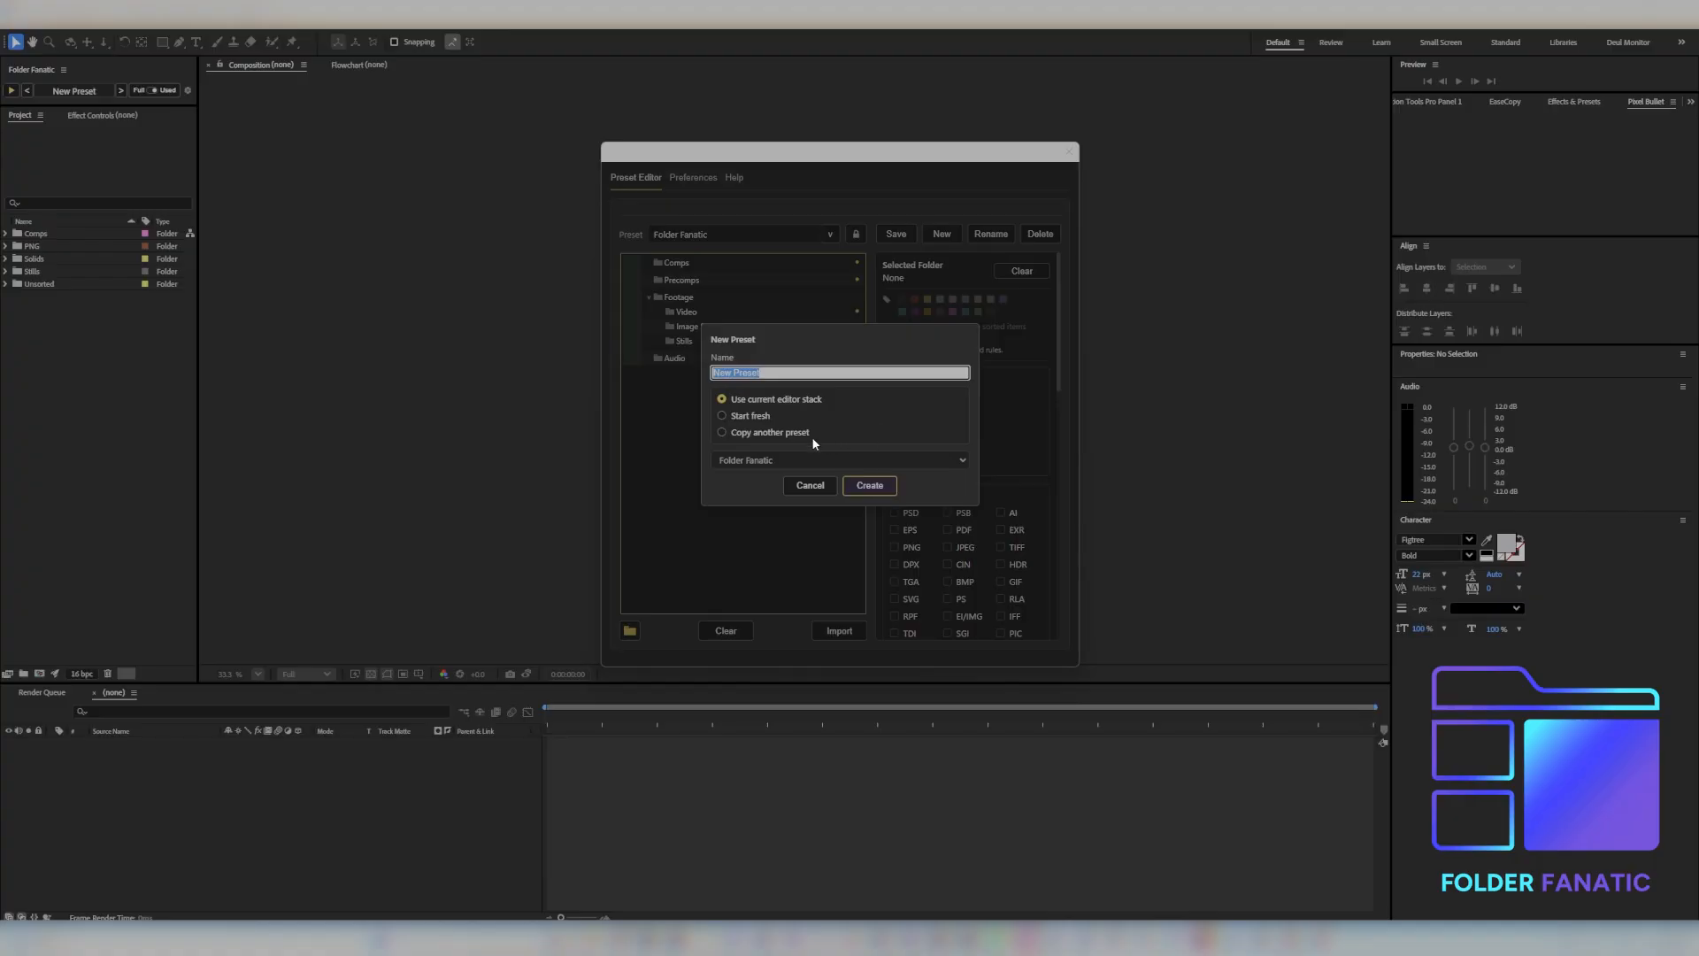
pyautogui.click(723, 415)
pyautogui.press('Return')
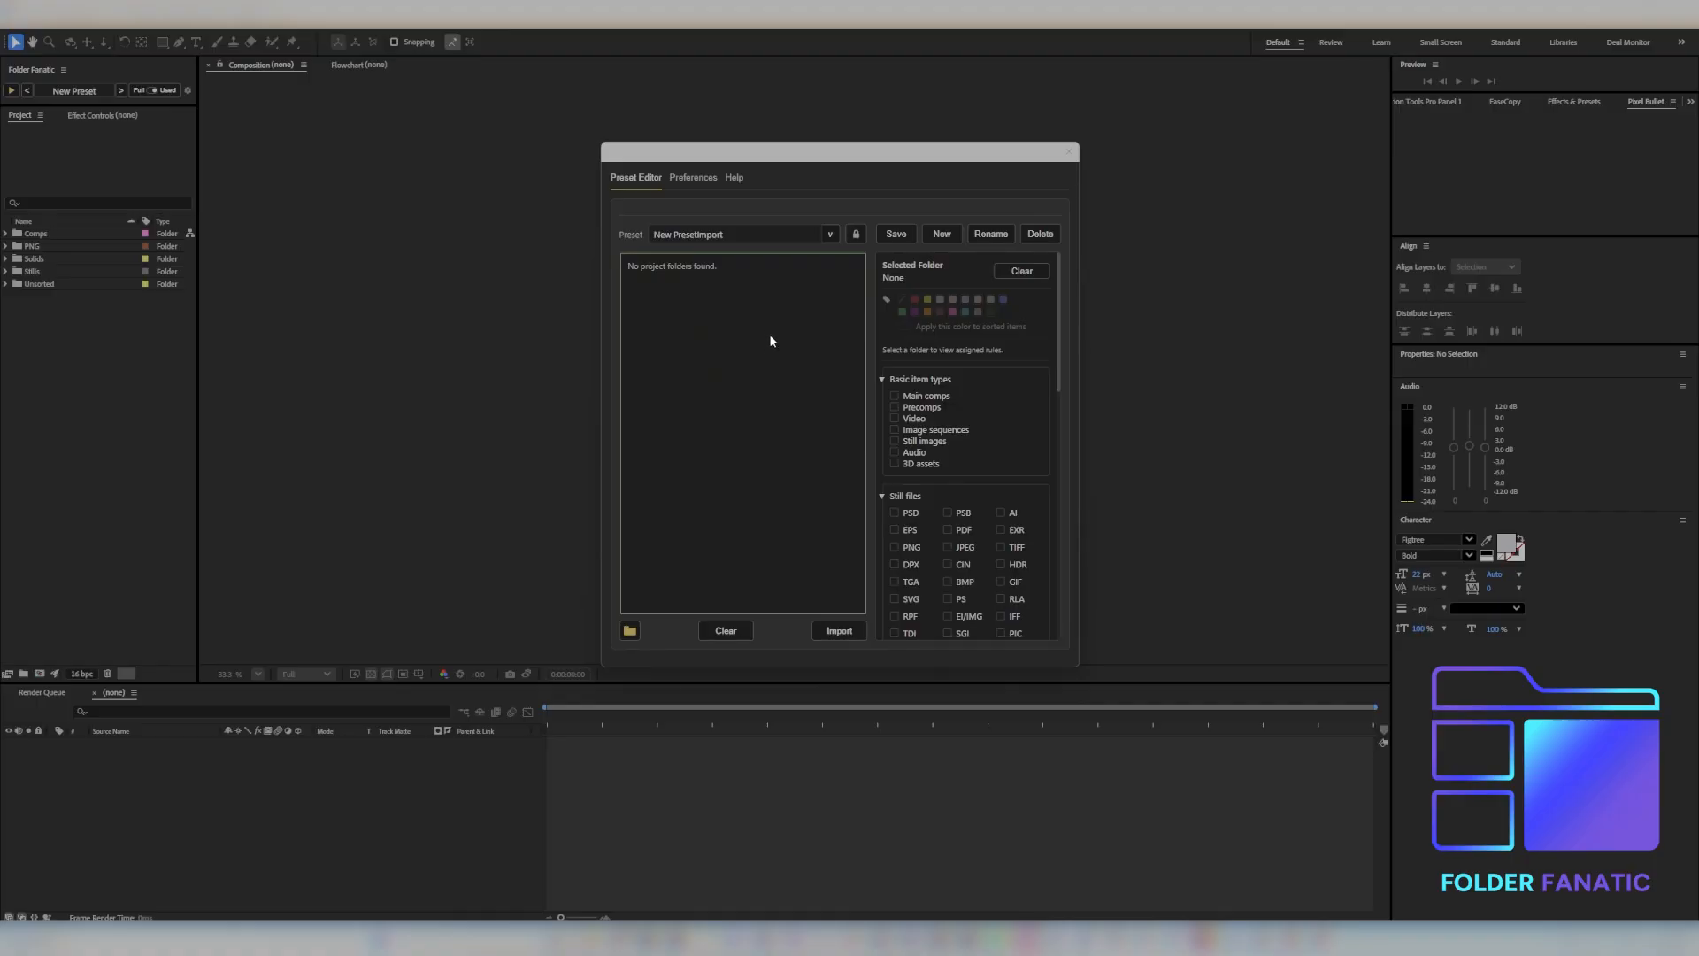
pyautogui.click(729, 235)
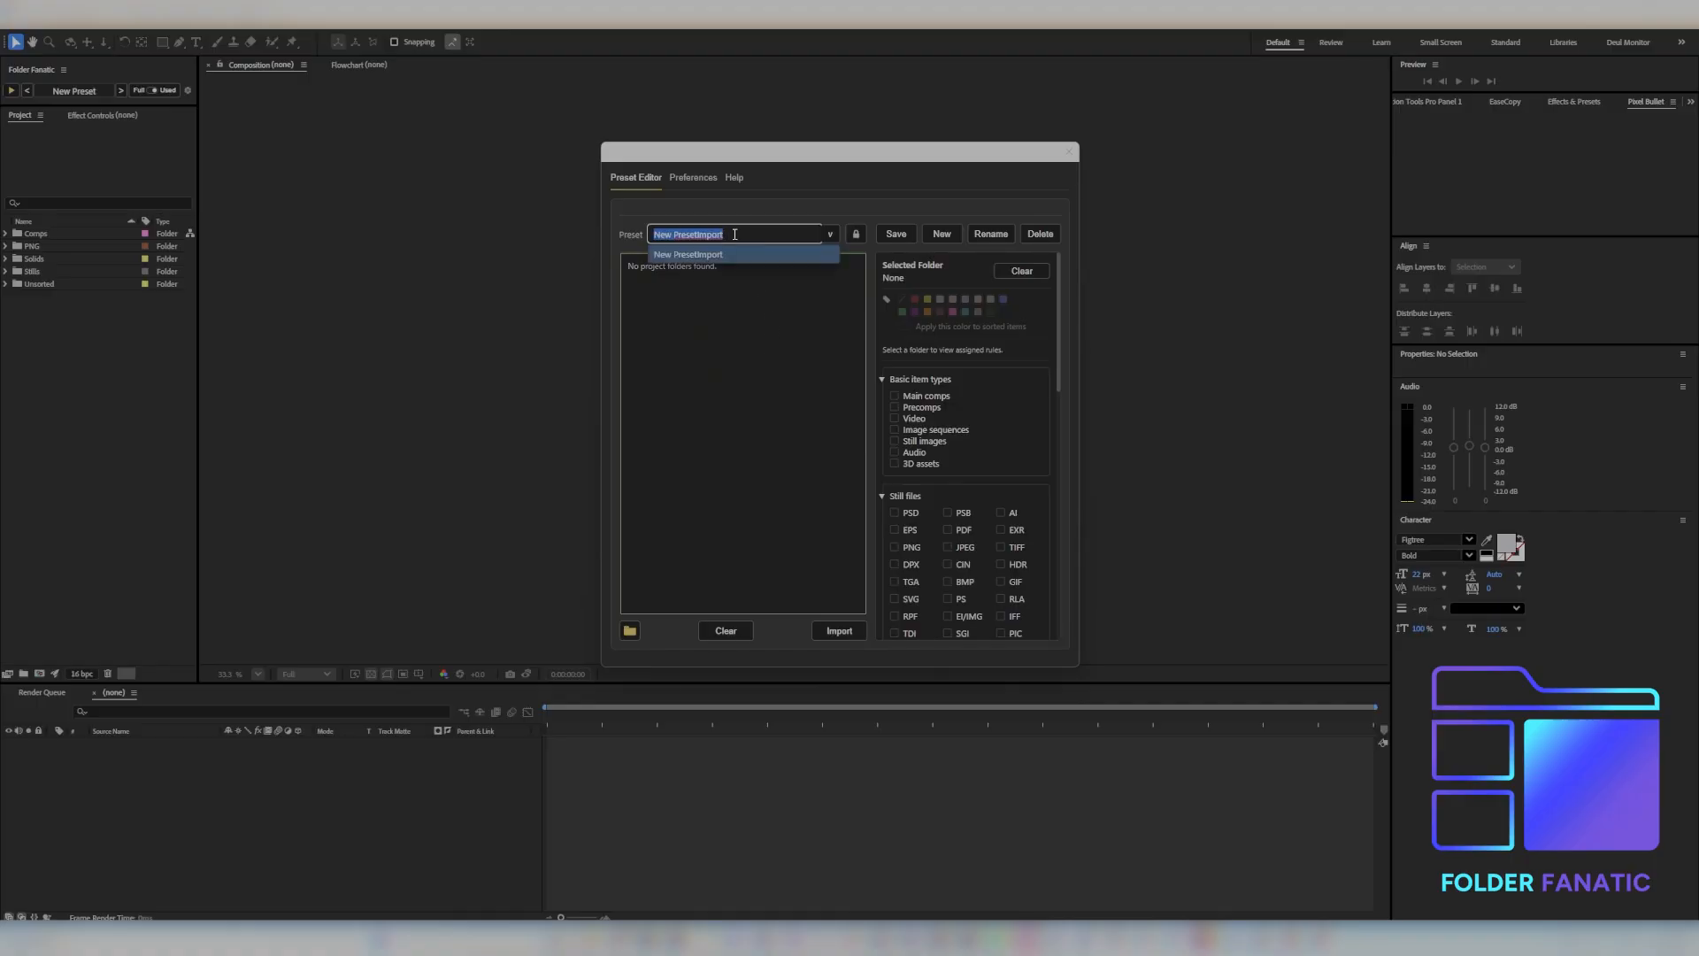
pyautogui.click(719, 379)
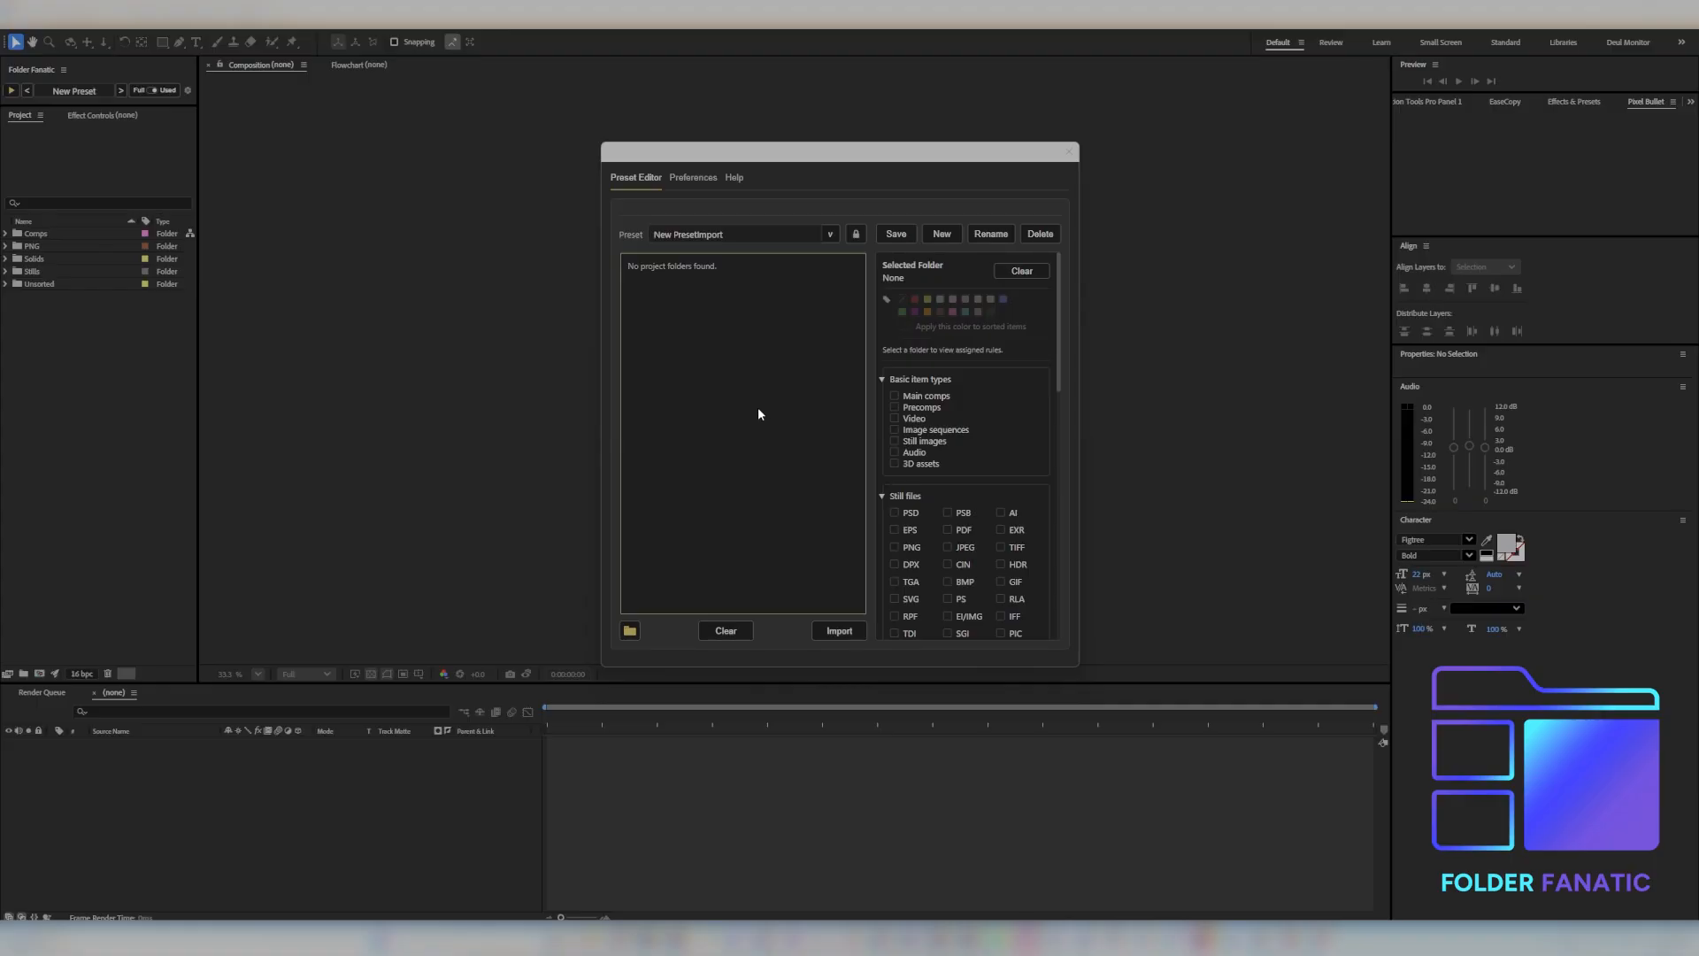
# Step: Import the project's folder structure into New PresetImport and check the settings of the Comps and PNG folders
pyautogui.click(50, 333)
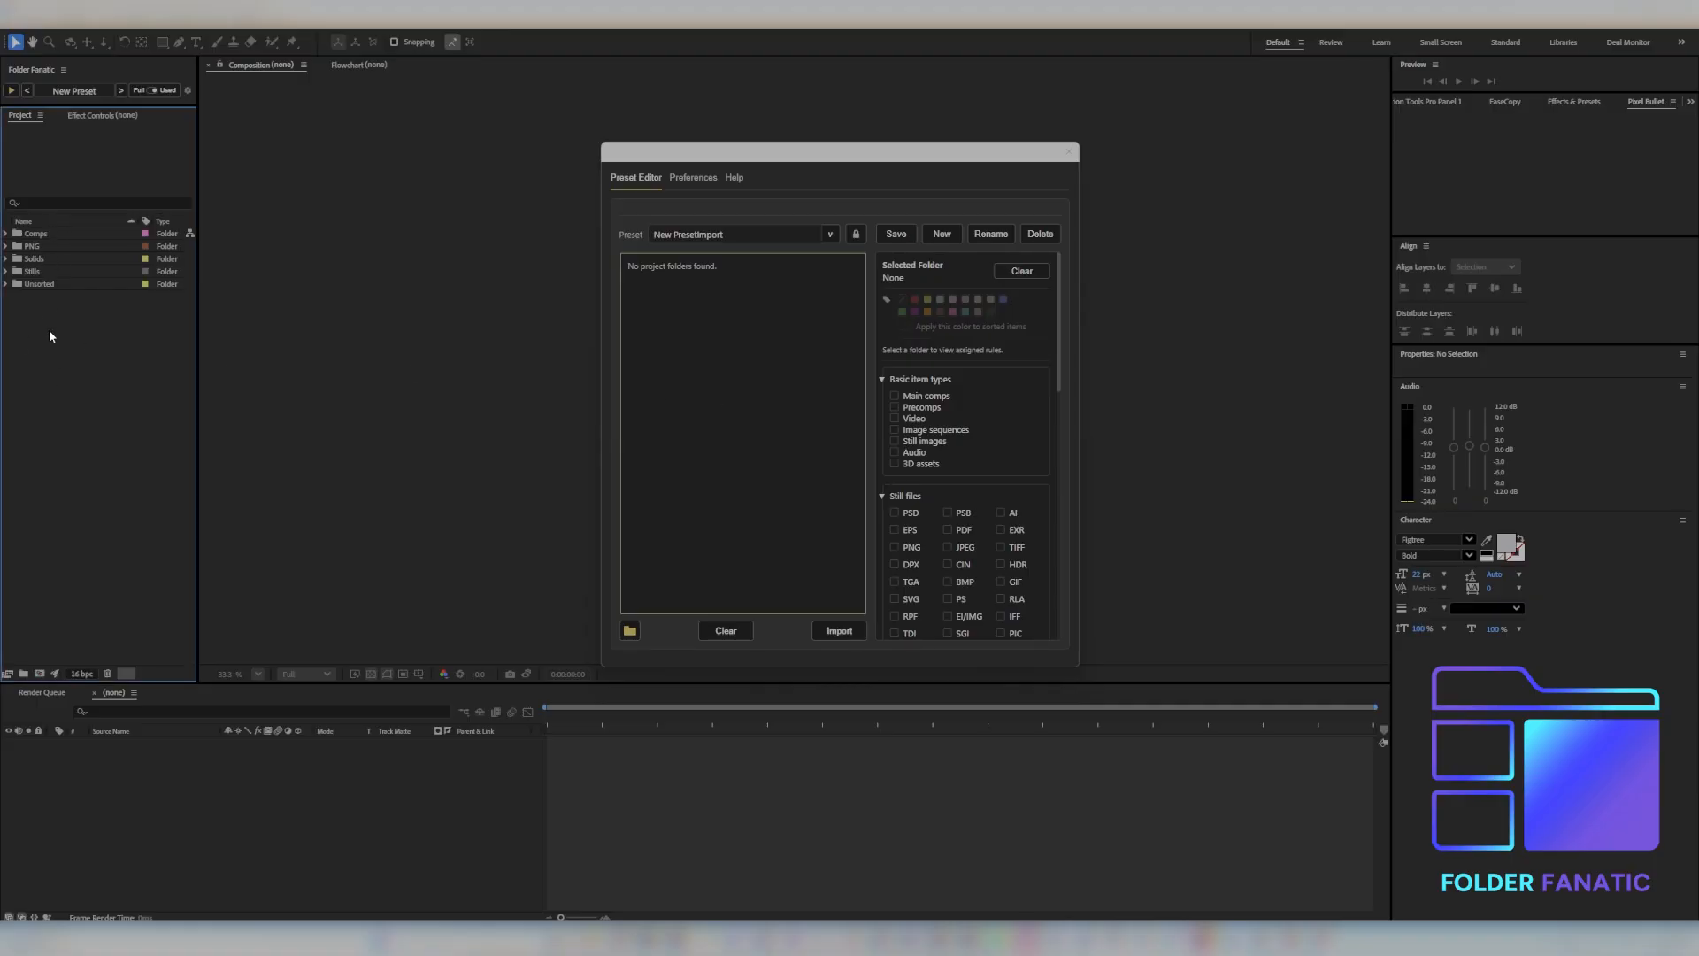
pyautogui.click(648, 405)
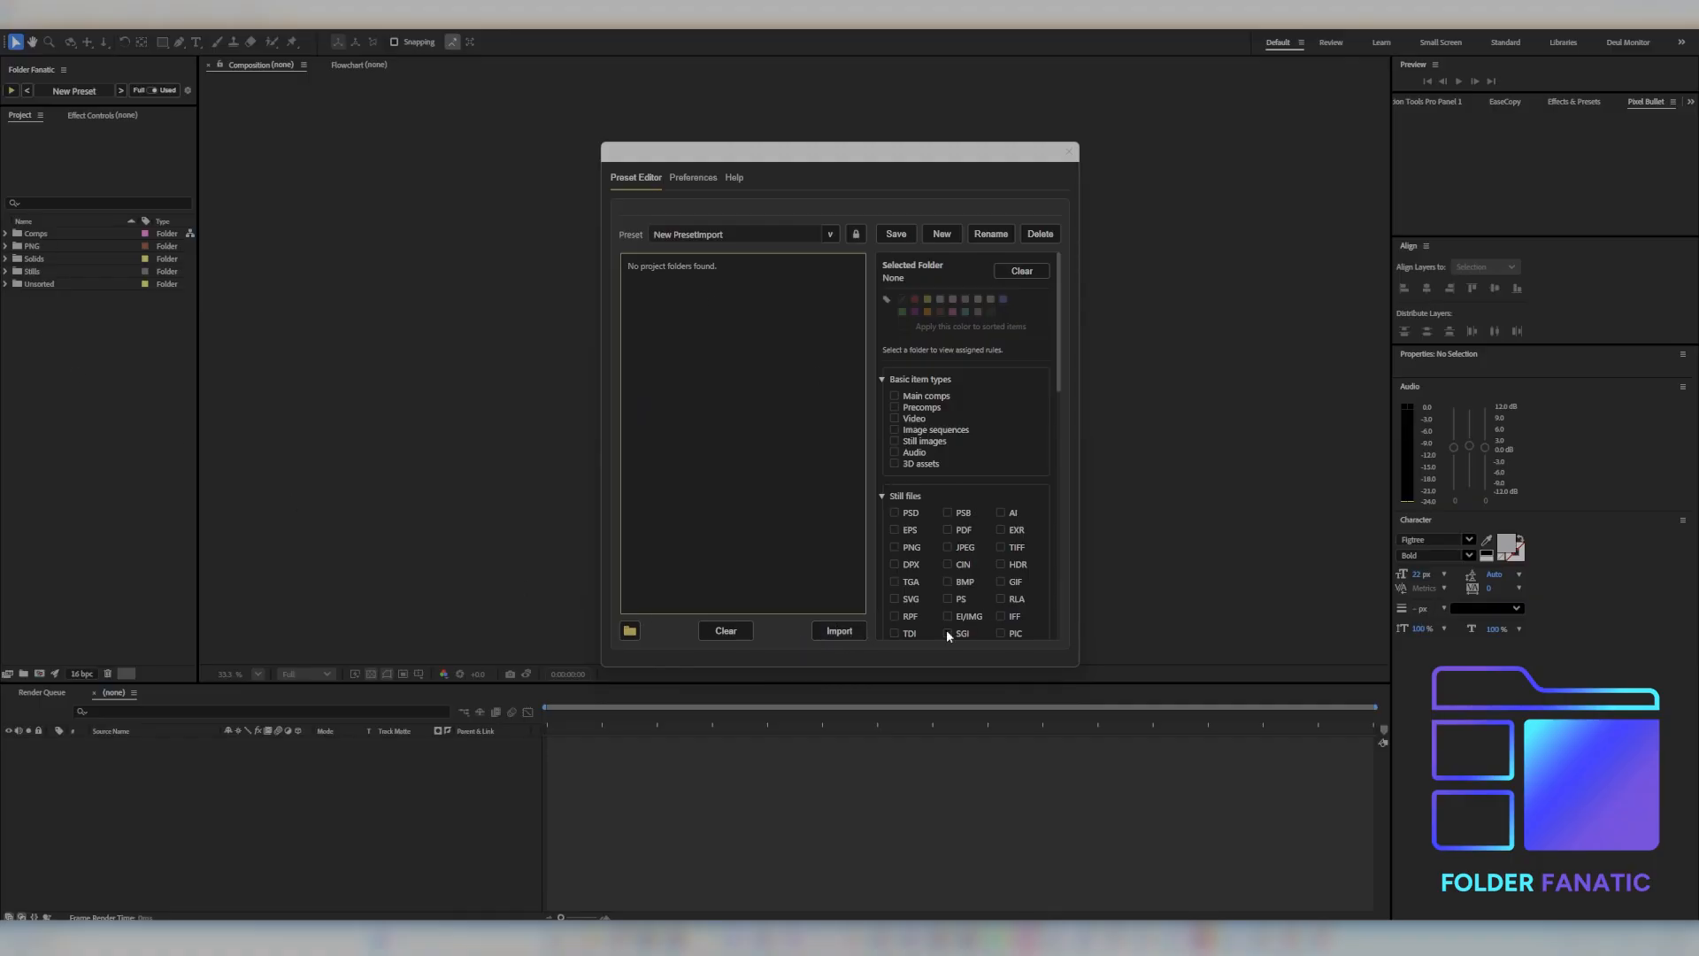
pyautogui.click(839, 631)
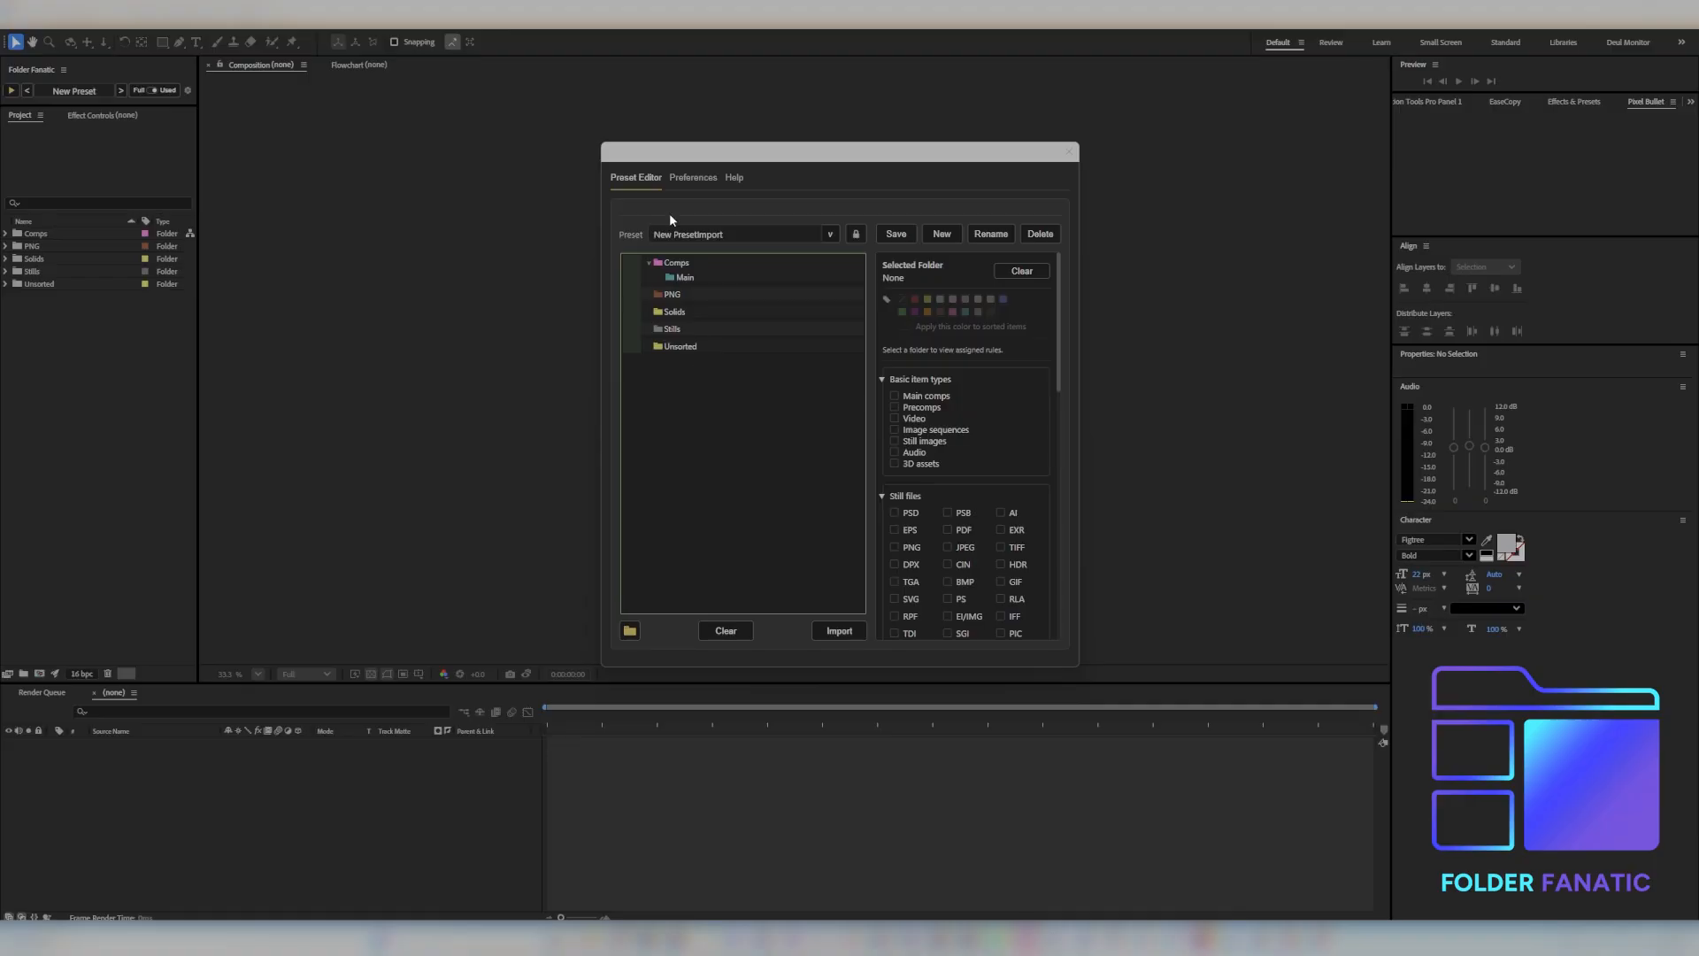
pyautogui.click(676, 264)
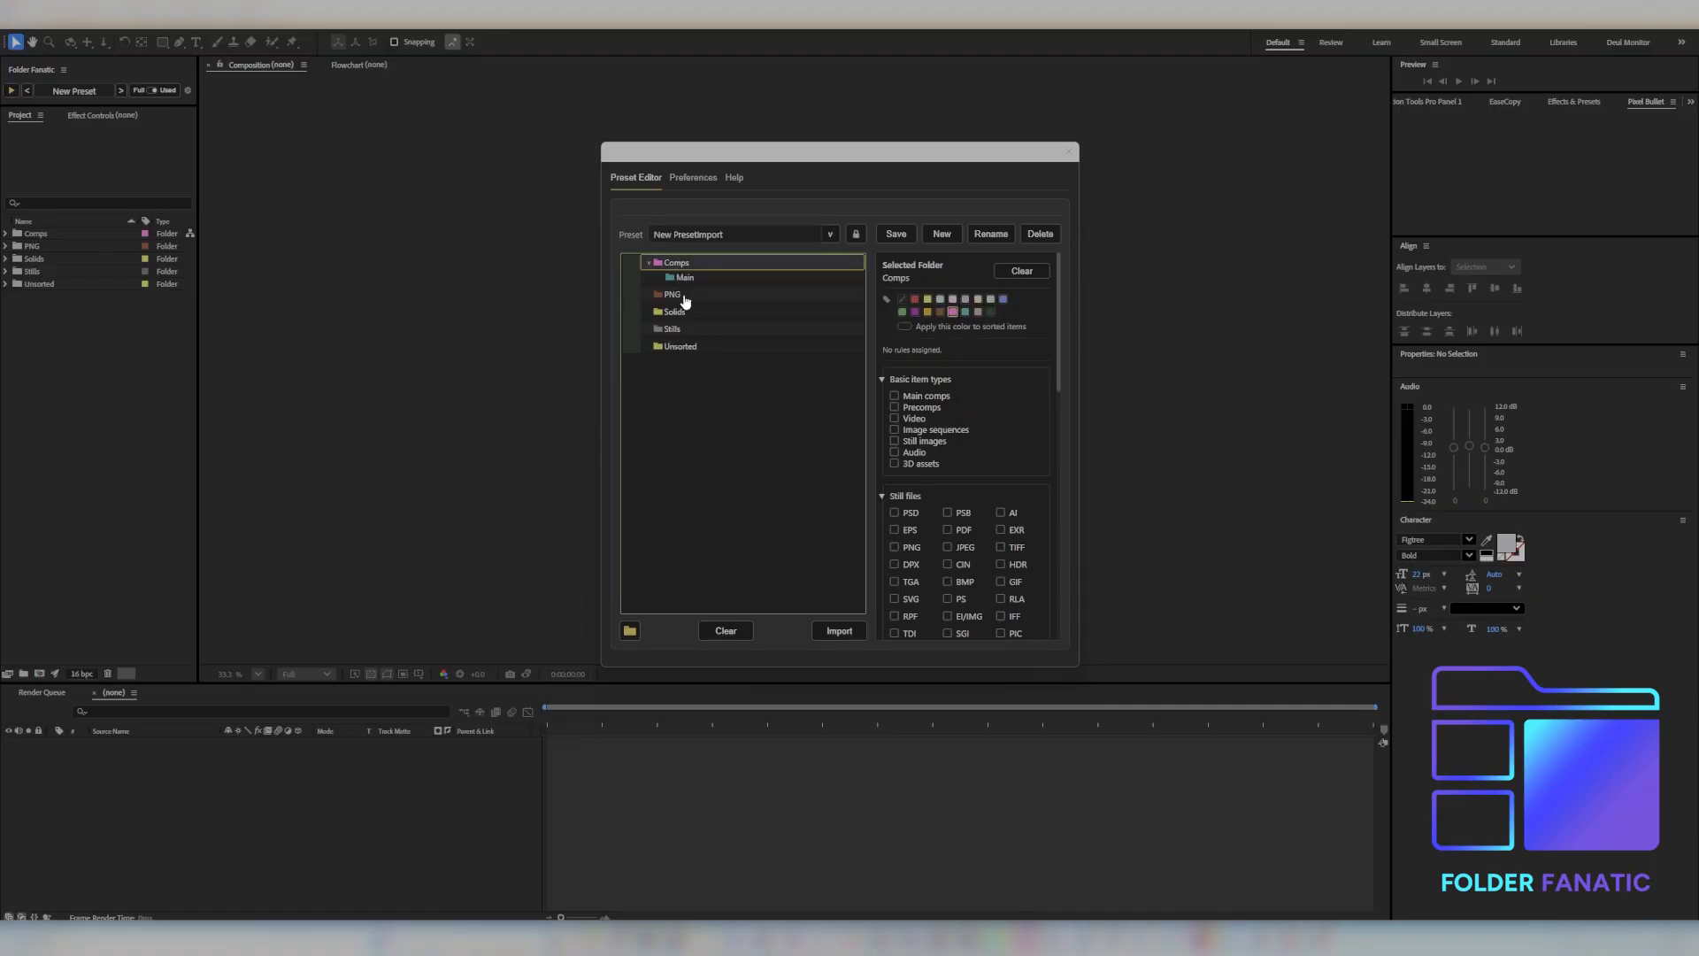
pyautogui.click(683, 295)
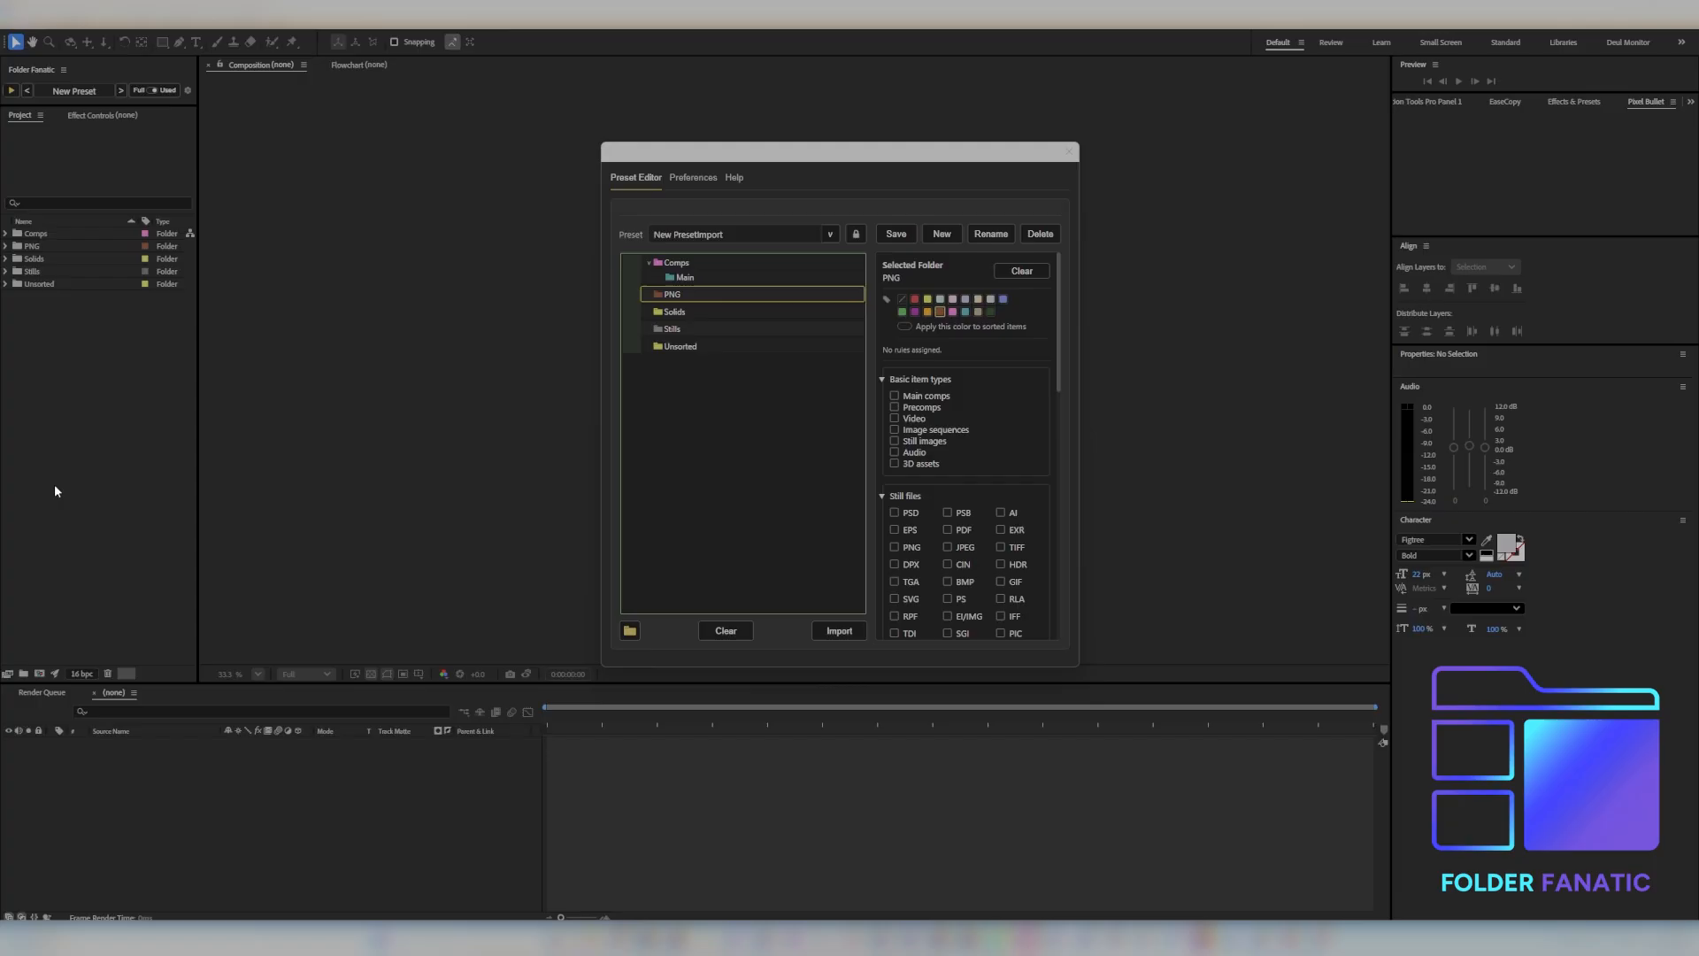